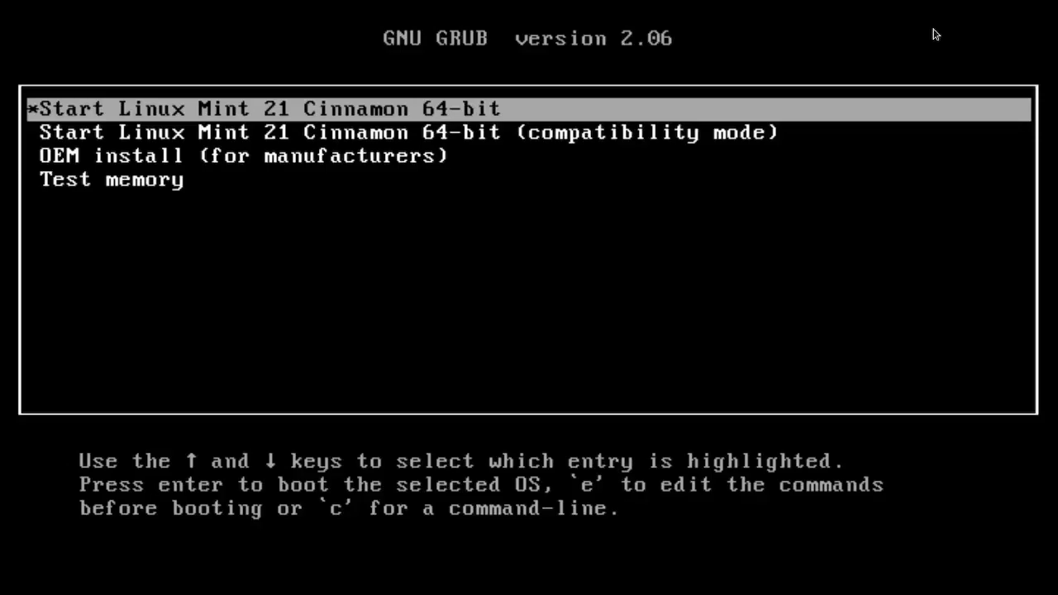
Boot the 'Start Linux Mint 21 Cinnamon 64-bit' entry from the GRUB menu
key(Down)
key(Down)
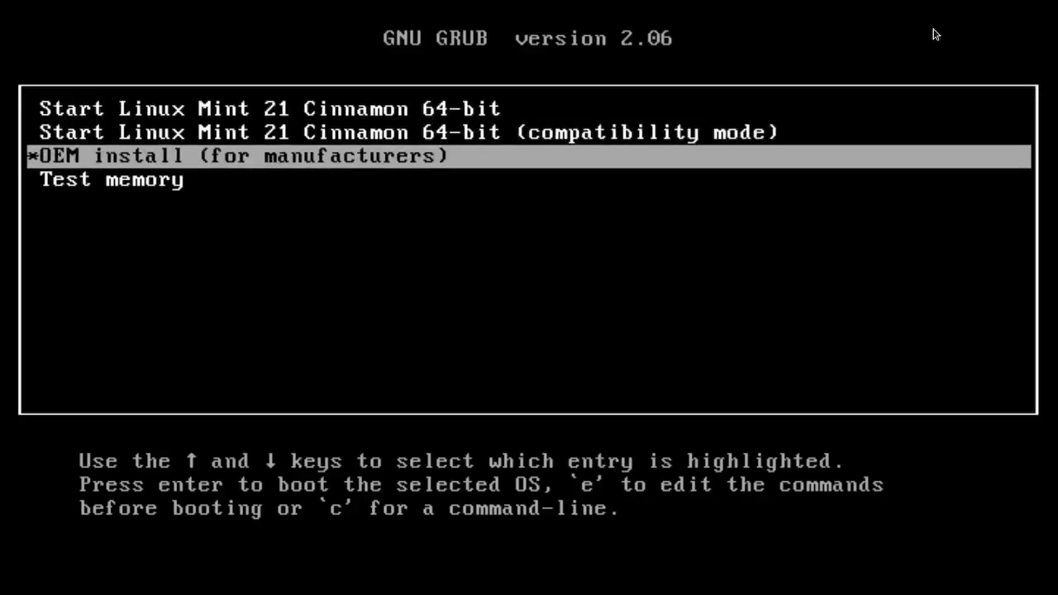
key(Down)
key(Up)
key(Up)
key(Up)
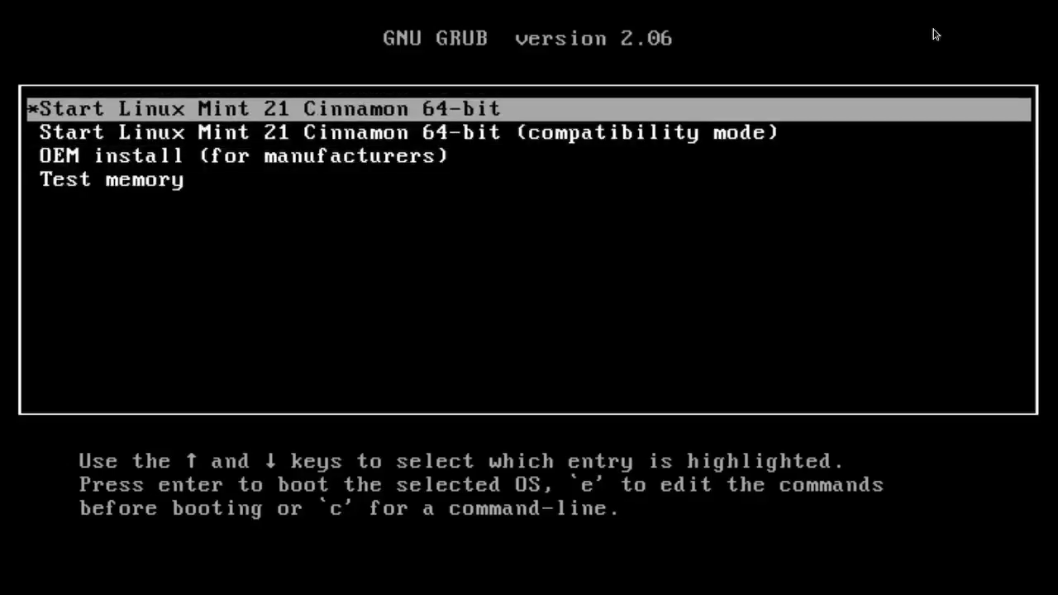
key(Return)
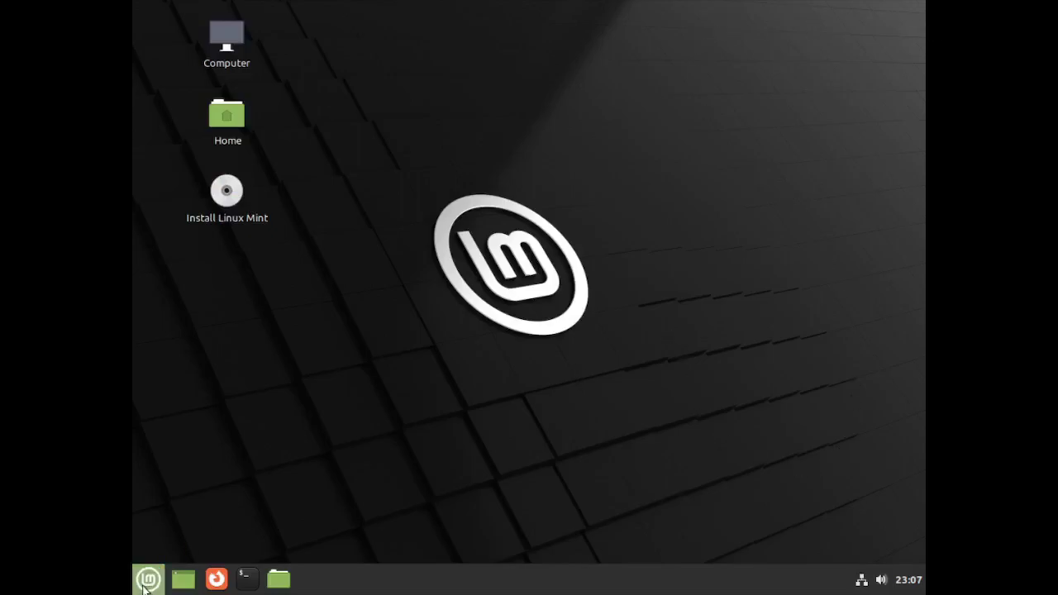
Set the live session's display to 1920 × 1080 (16:9), keep the new configuration, and close Display settings
click(146, 580)
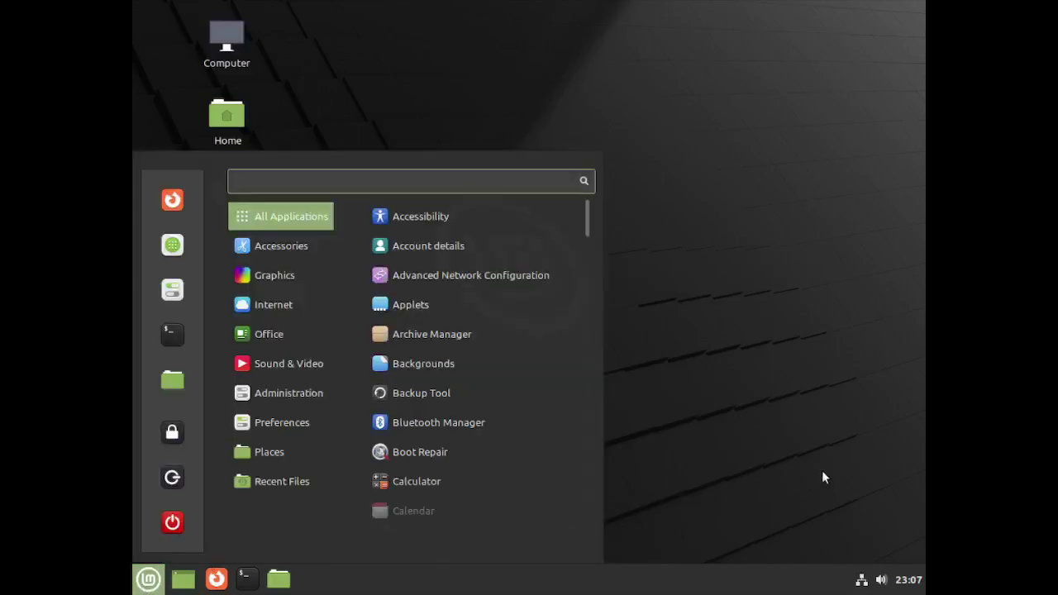
text(displ)
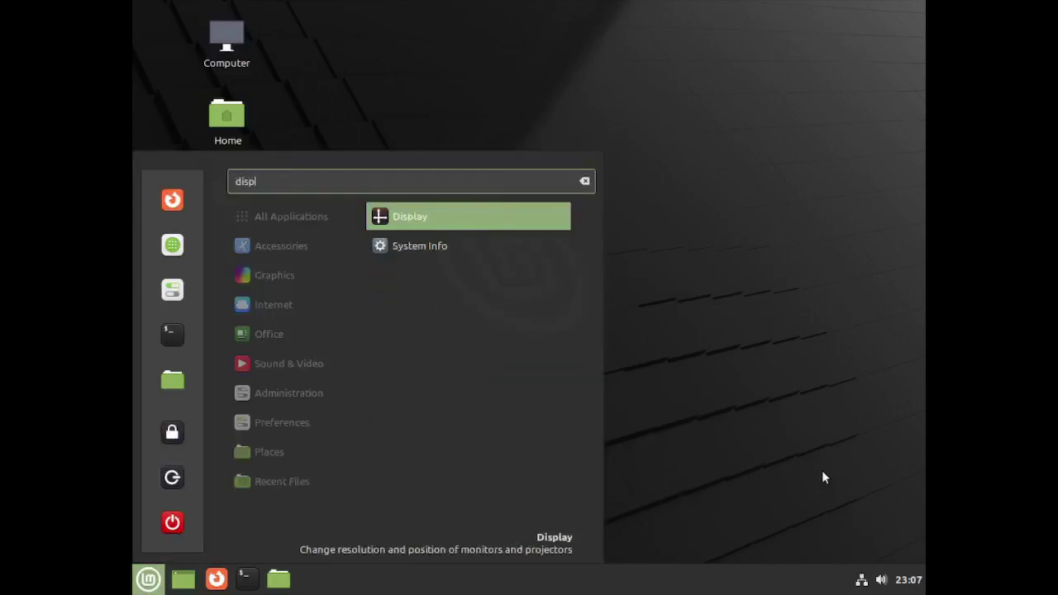
key(Return)
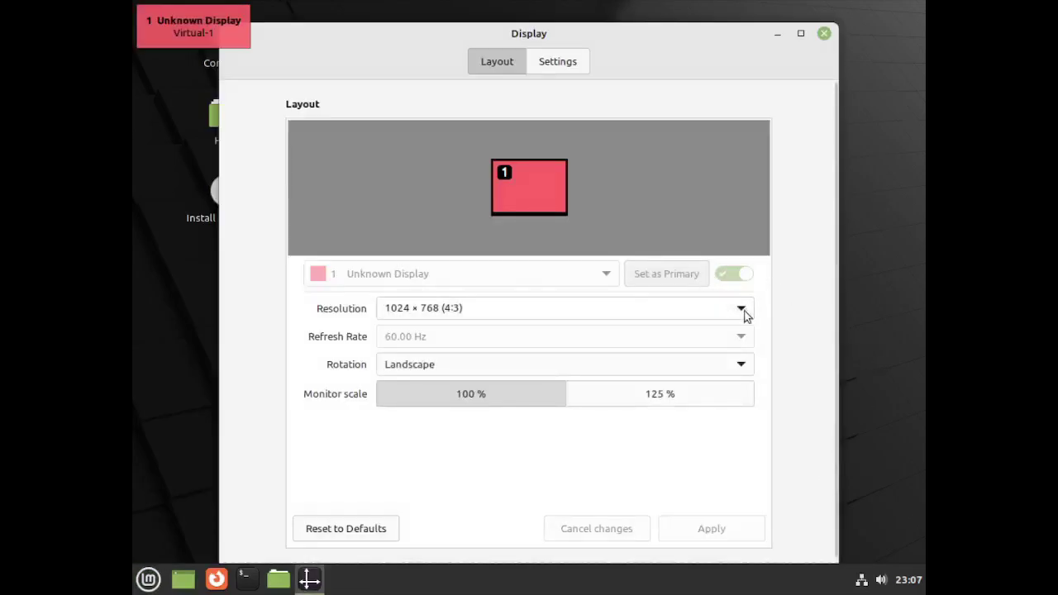
click(742, 309)
mouse_move(538, 8)
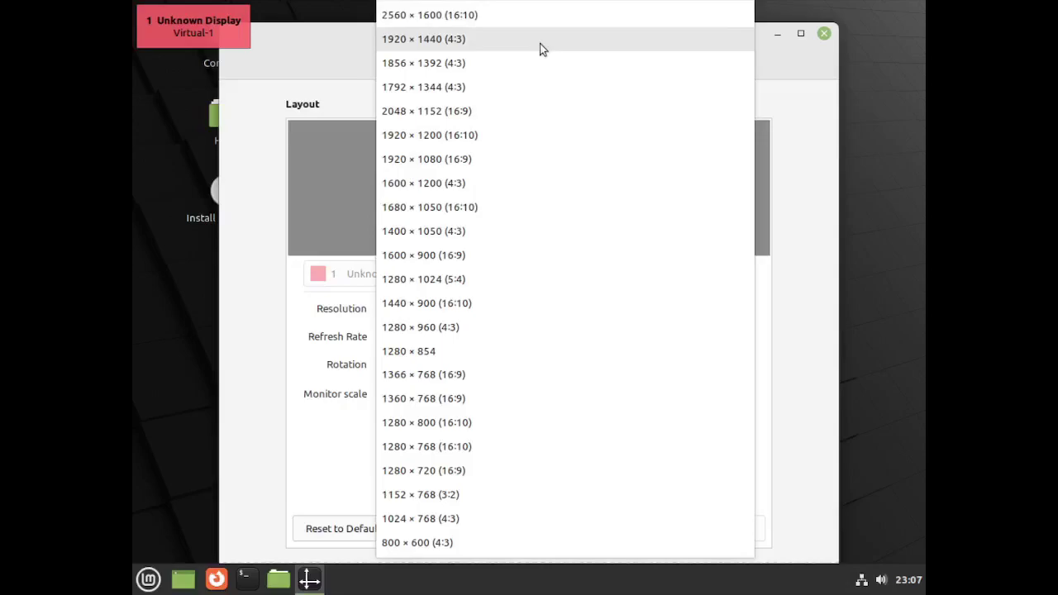
click(535, 163)
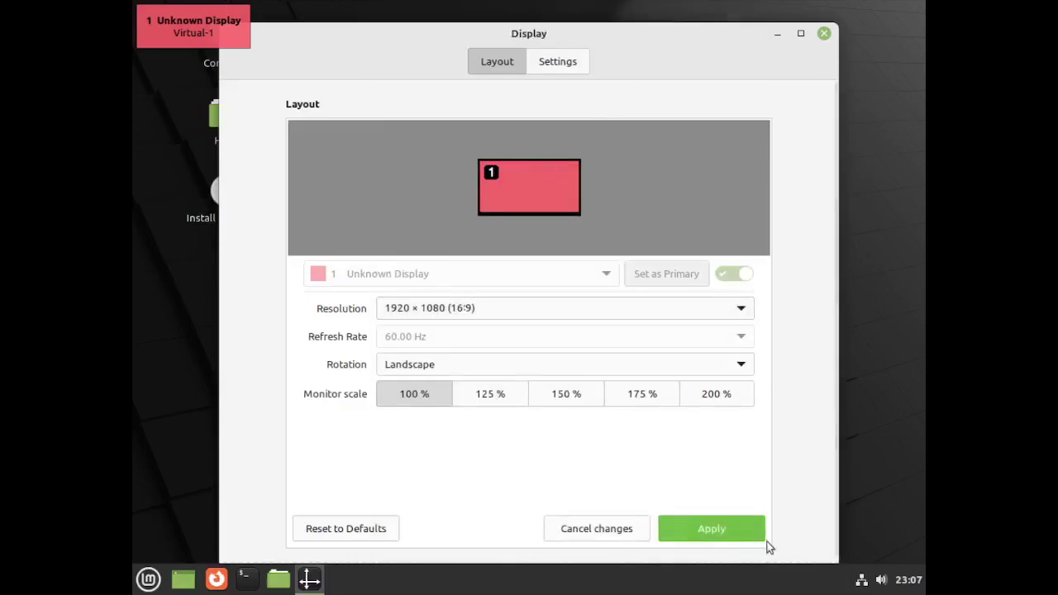
click(710, 529)
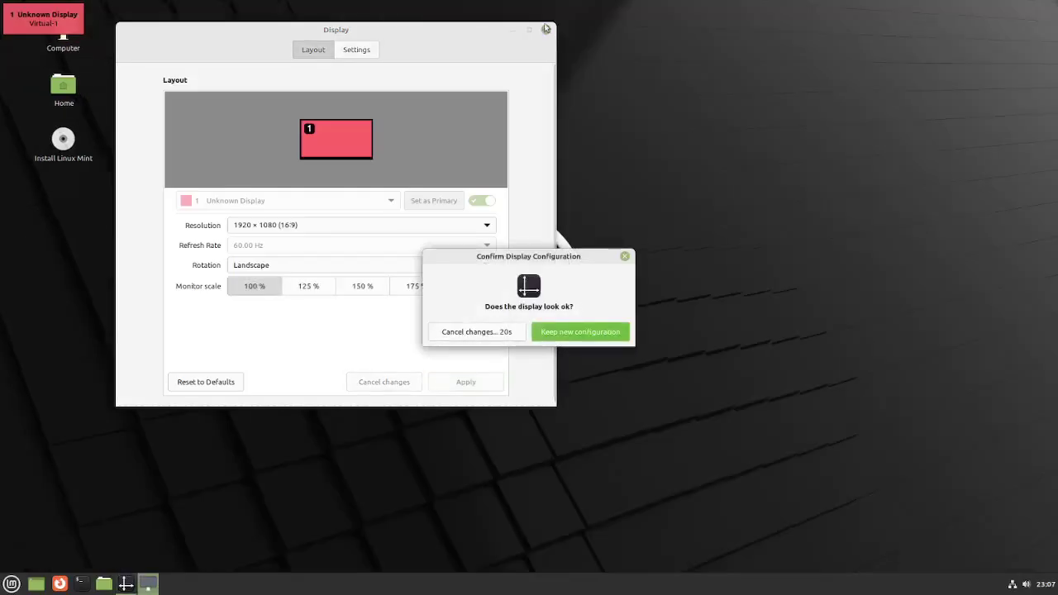
click(598, 332)
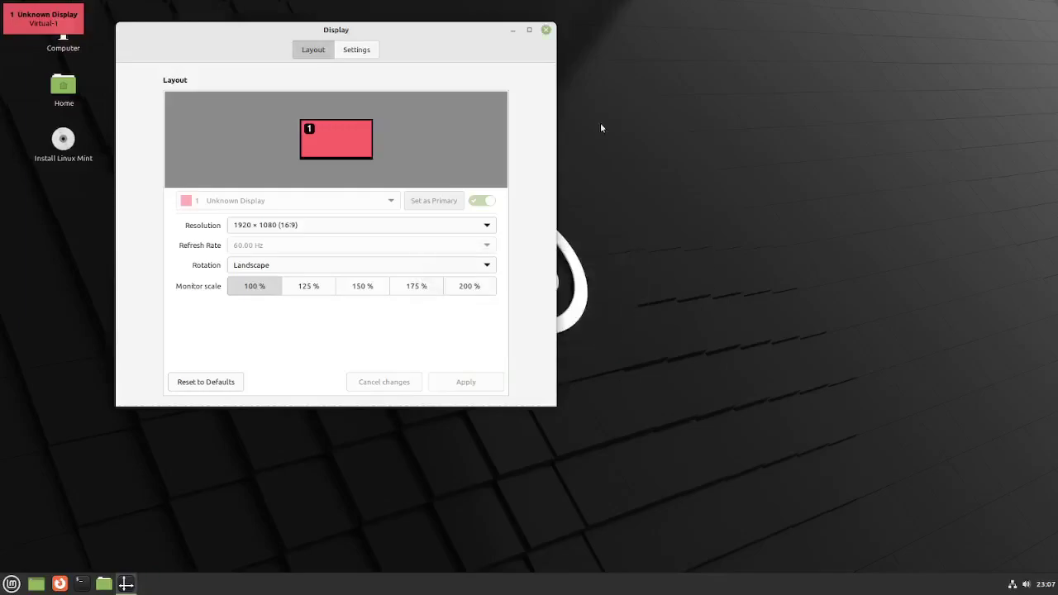
click(547, 30)
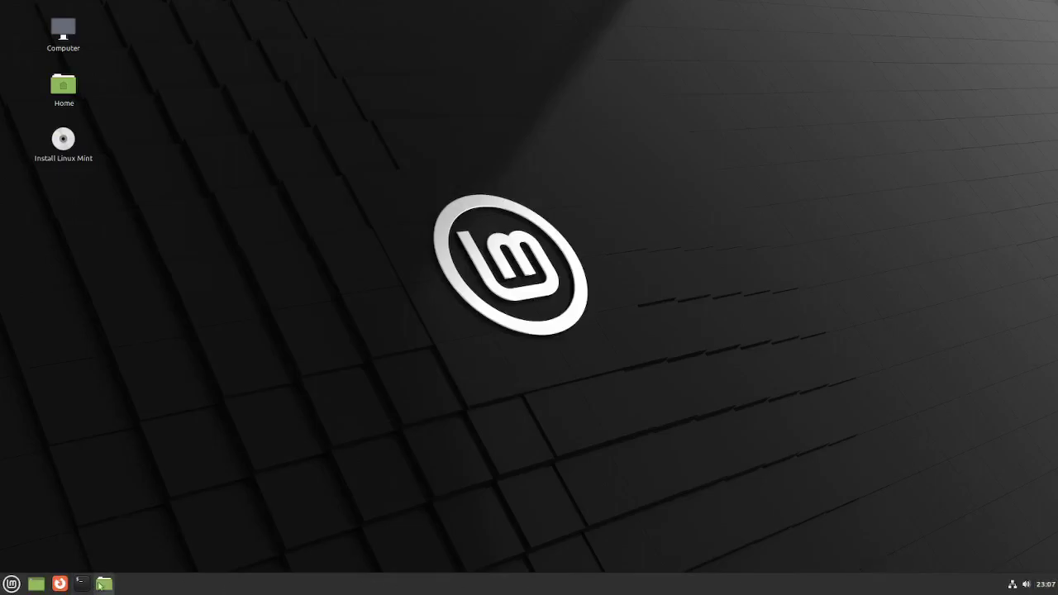
Launch Install Linux Mint, accepting English as the language and English (US) as the keyboard layout
click(12, 583)
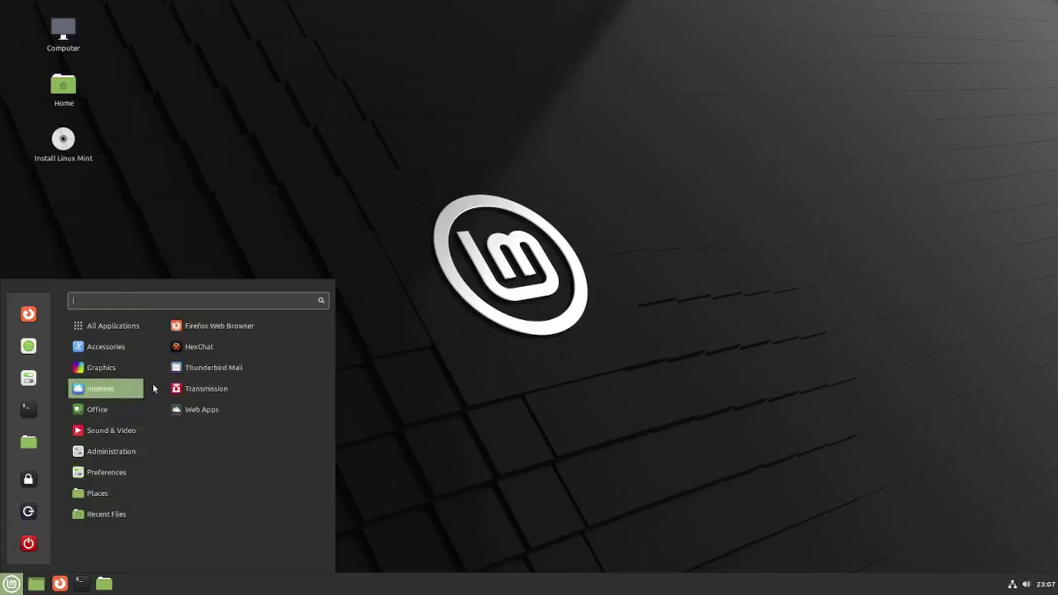
click(486, 401)
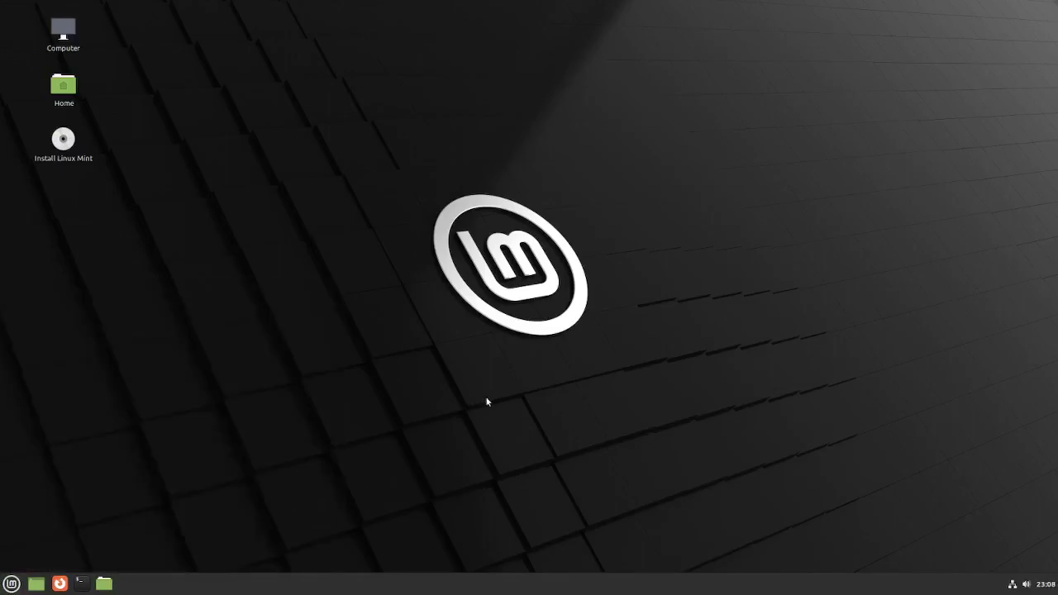
double_click(64, 140)
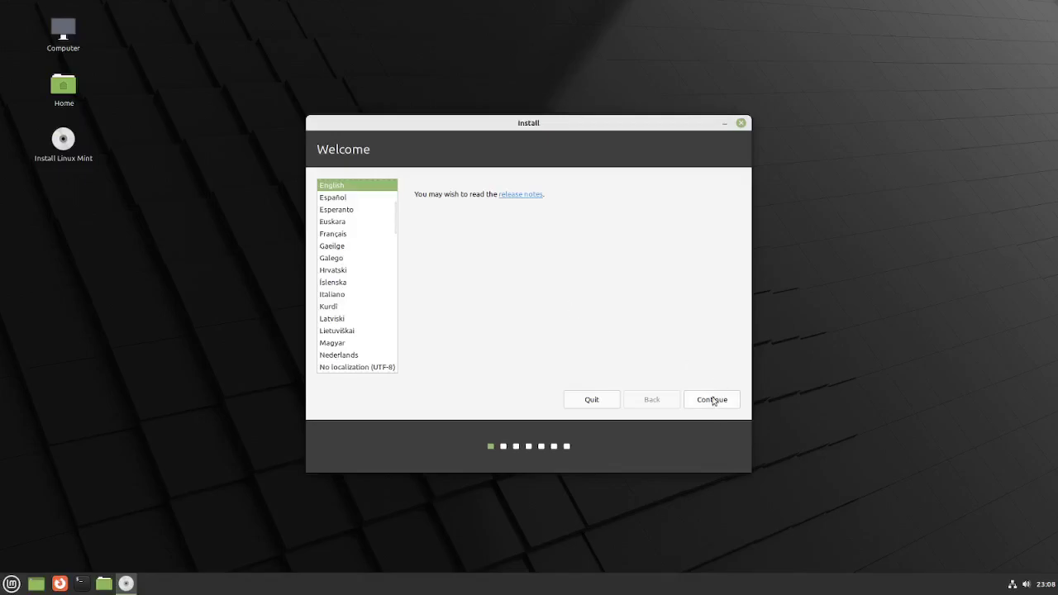
click(711, 400)
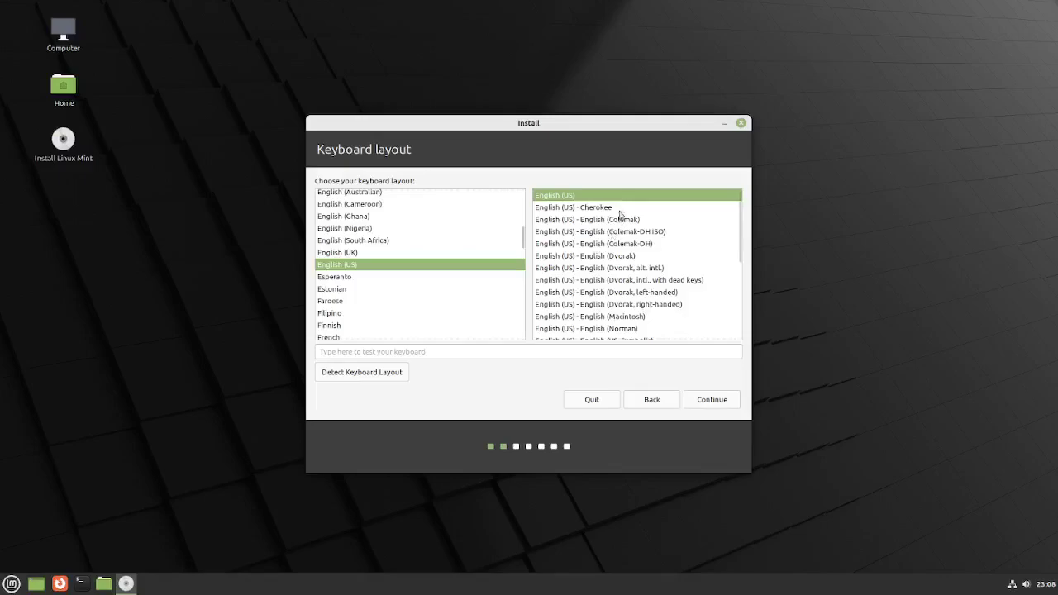
click(704, 404)
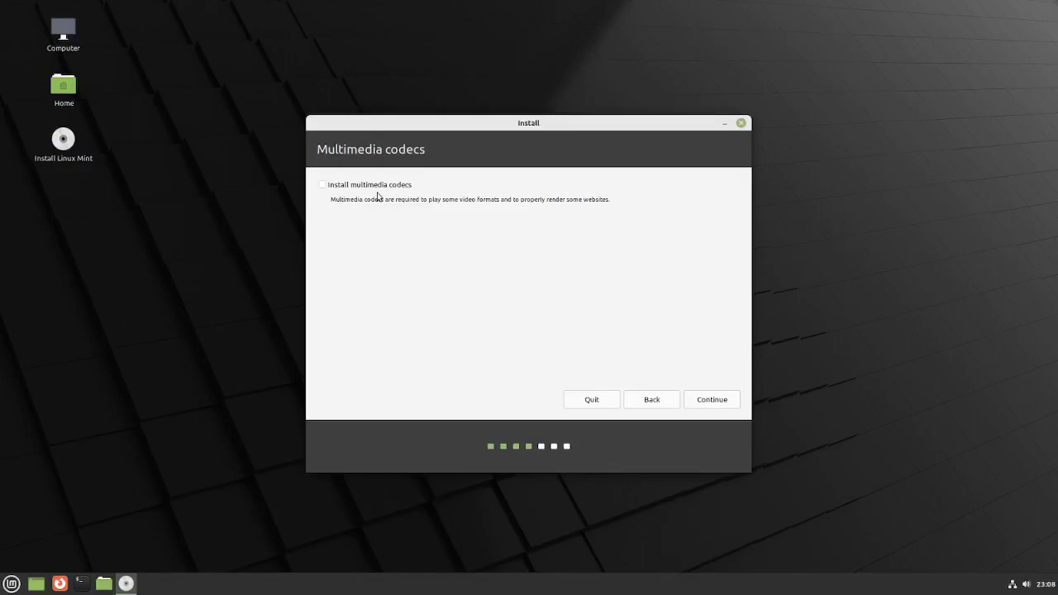
Opt to install multimedia codecs and continue to the Installation type page
click(322, 184)
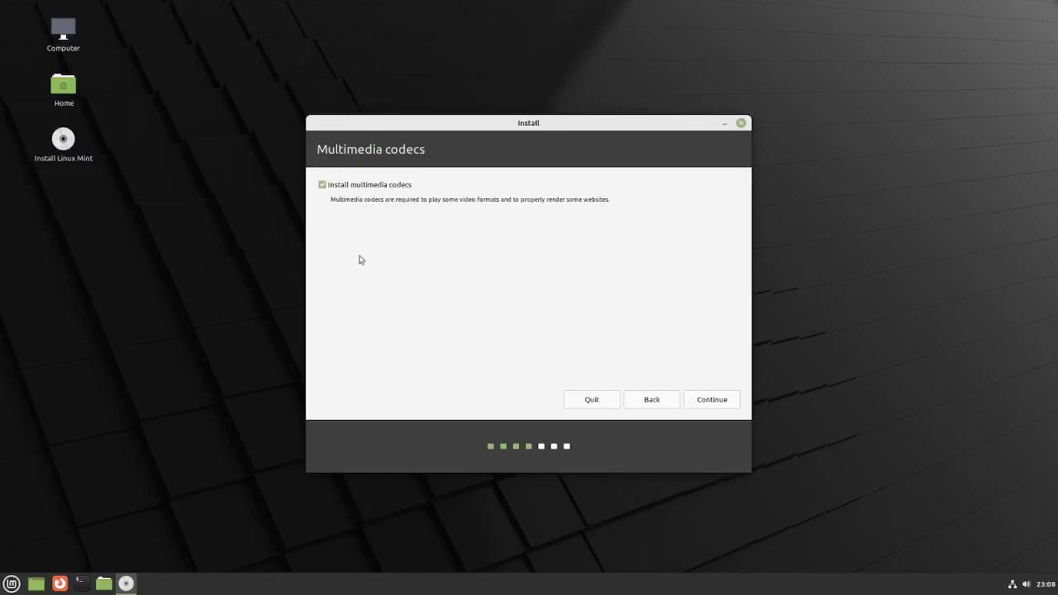
click(722, 406)
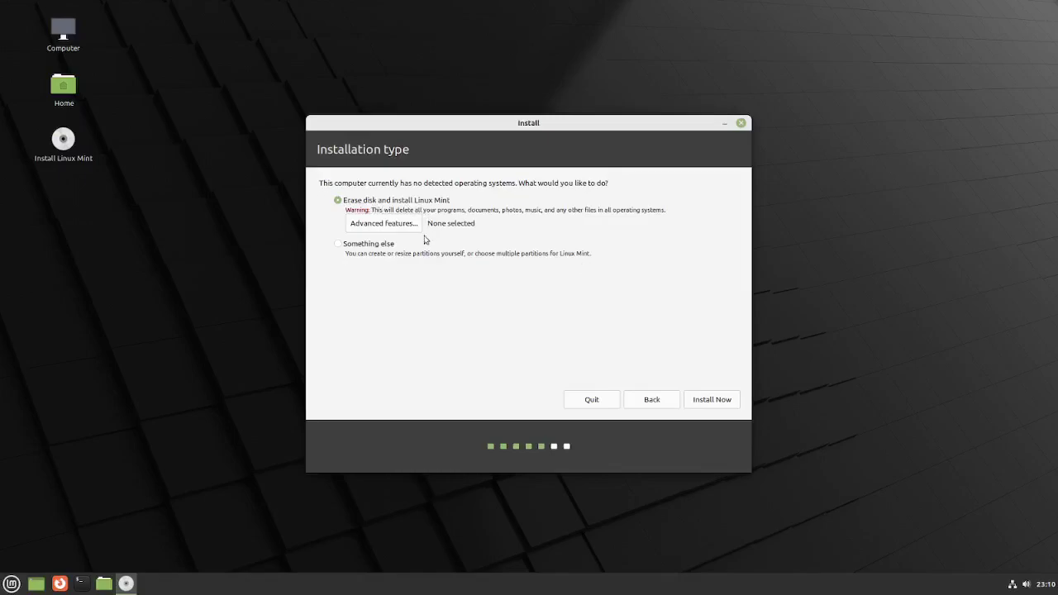
Install with 'Erase disk and install Linux Mint' and confirm writing the partition changes to disk
click(722, 401)
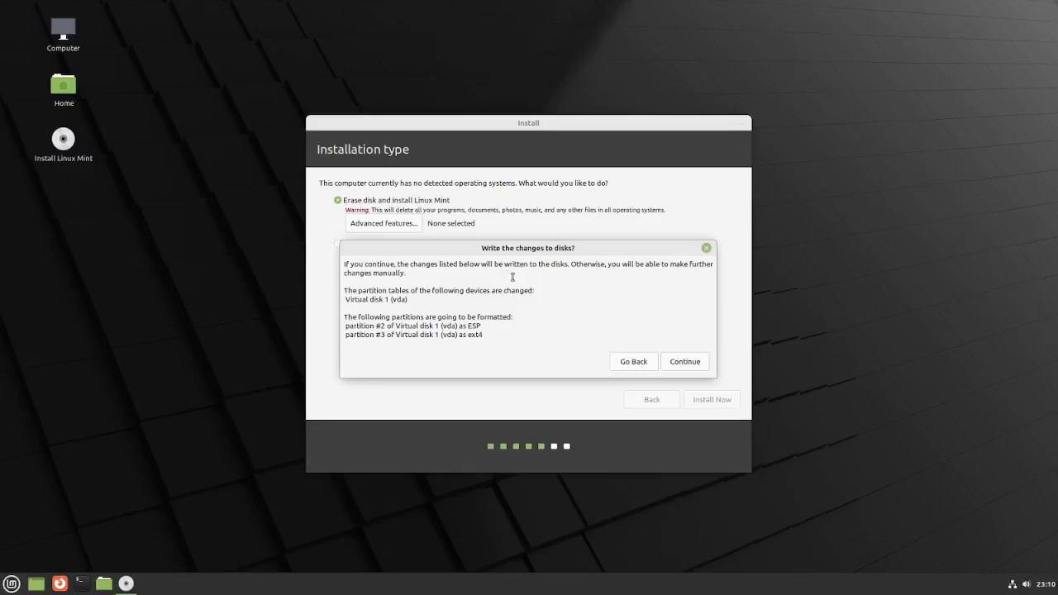
click(698, 364)
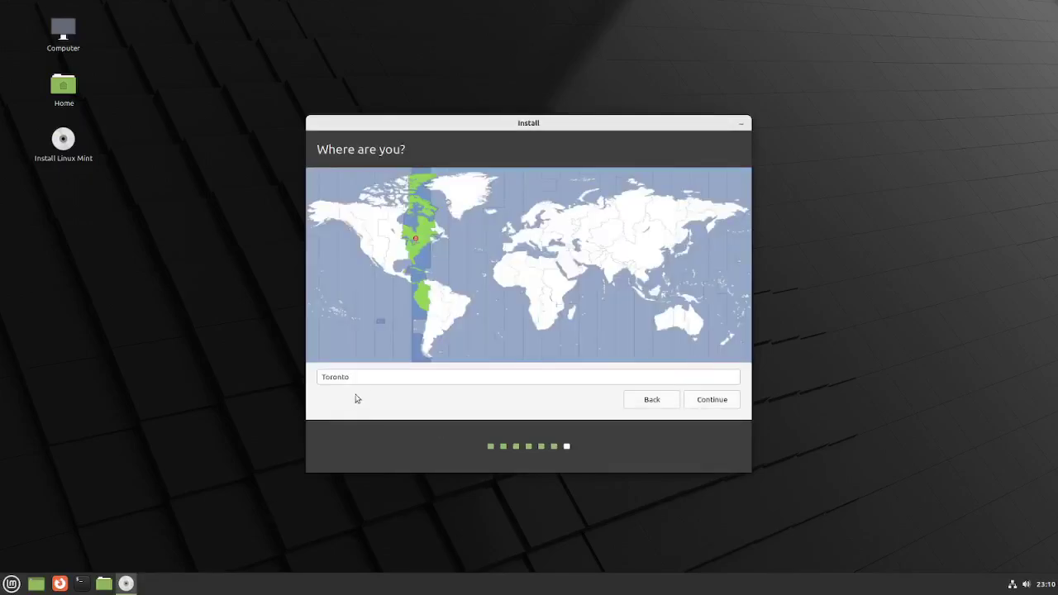
Keep Toronto as the location, enter the user's name and the password twice, and begin installing
click(709, 402)
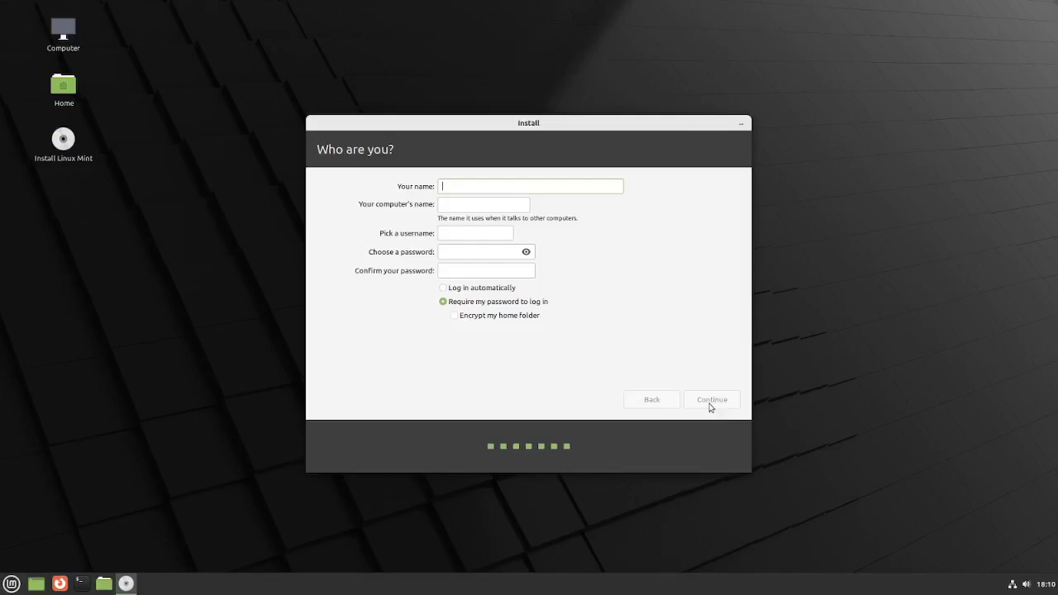
text(mench)
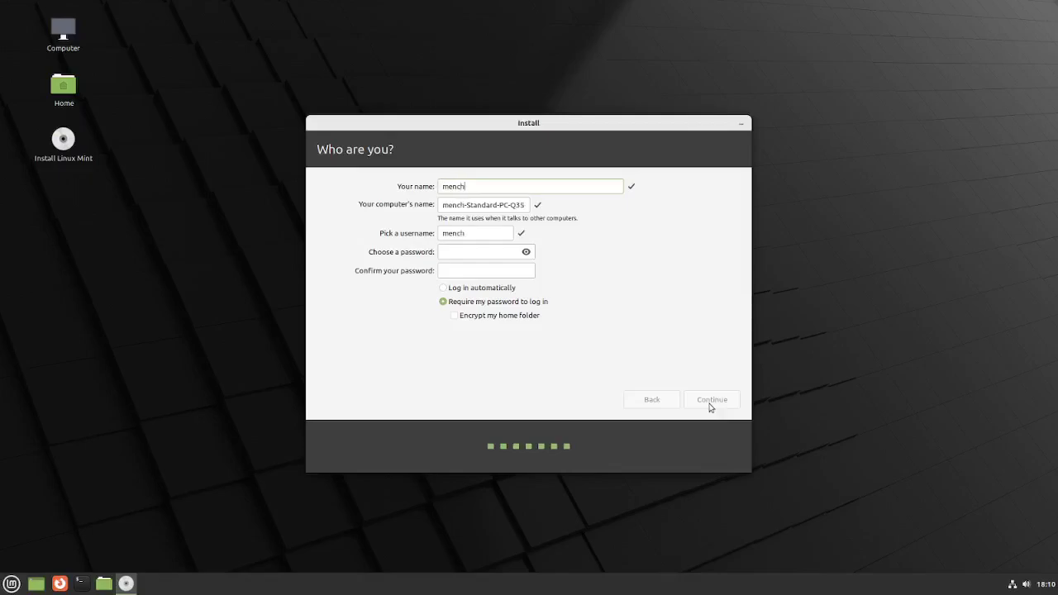
click(466, 251)
click(455, 271)
click(710, 401)
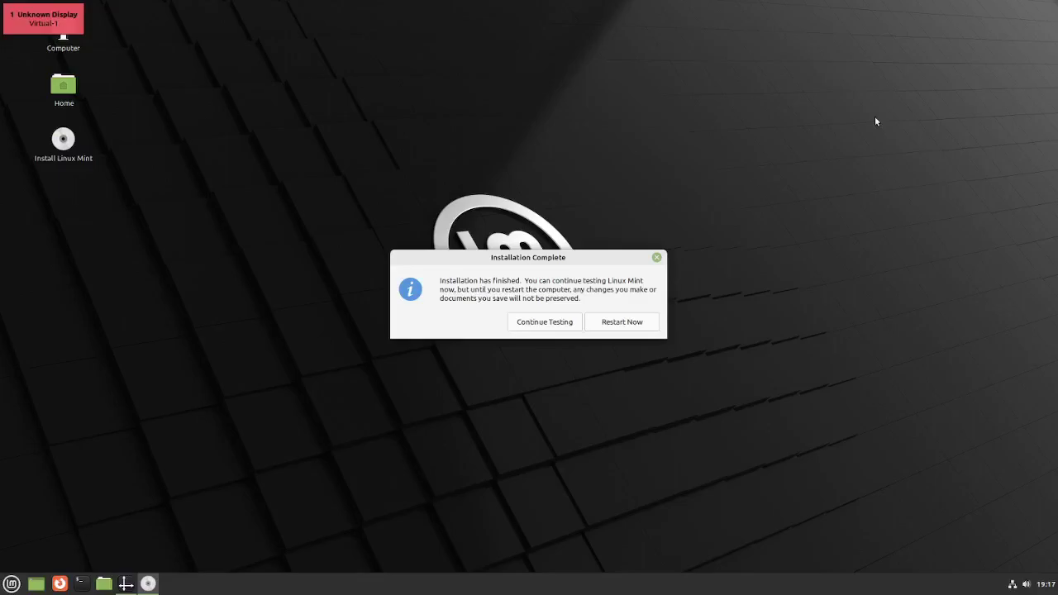
Restart into the installed system, make the VM viewer fullscreen, and log in with the account password
click(638, 323)
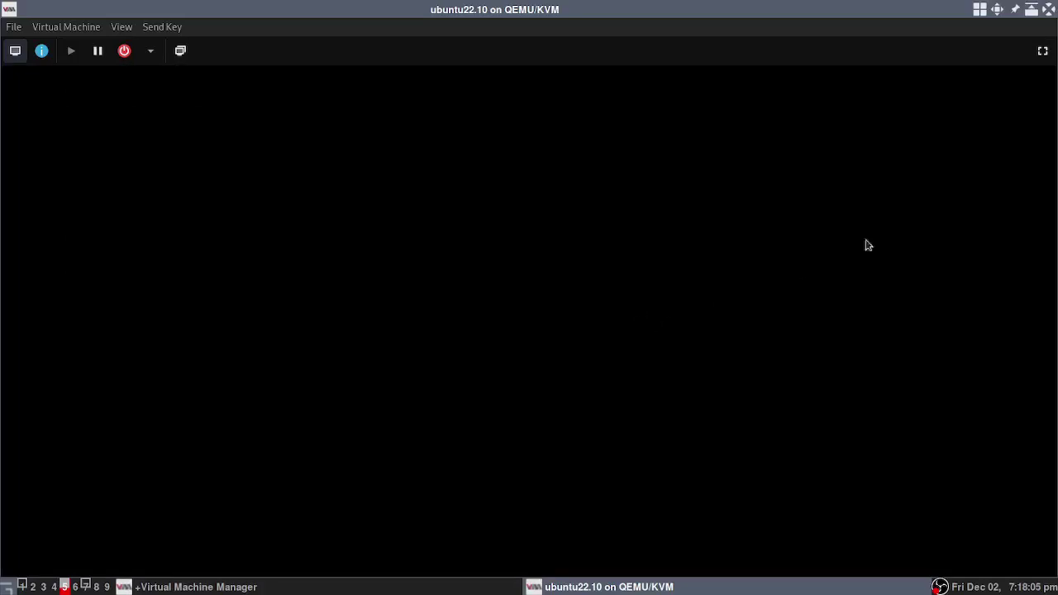
click(1044, 51)
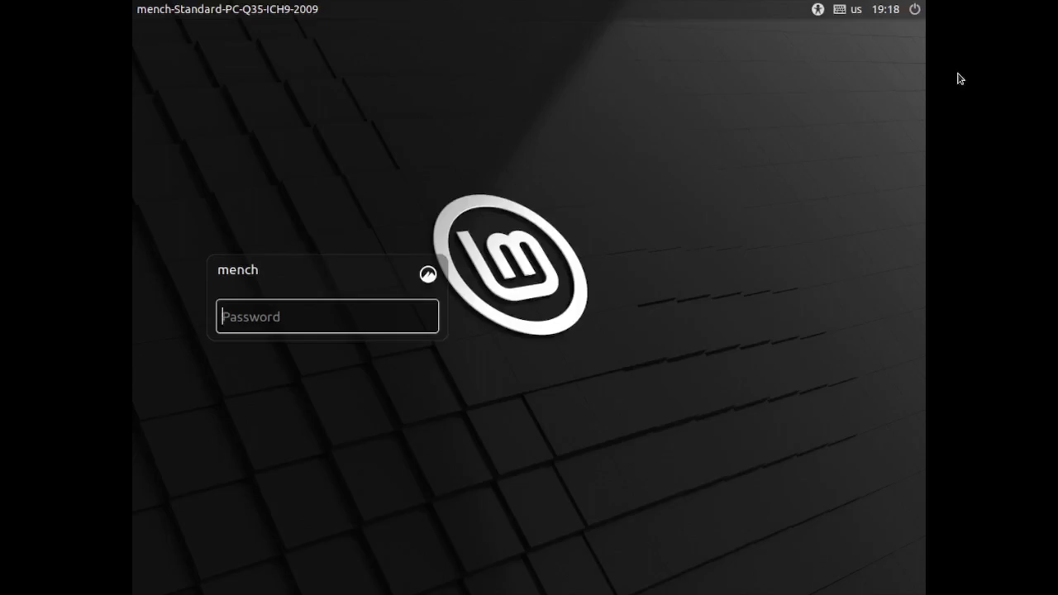
text(••)
key(Return)
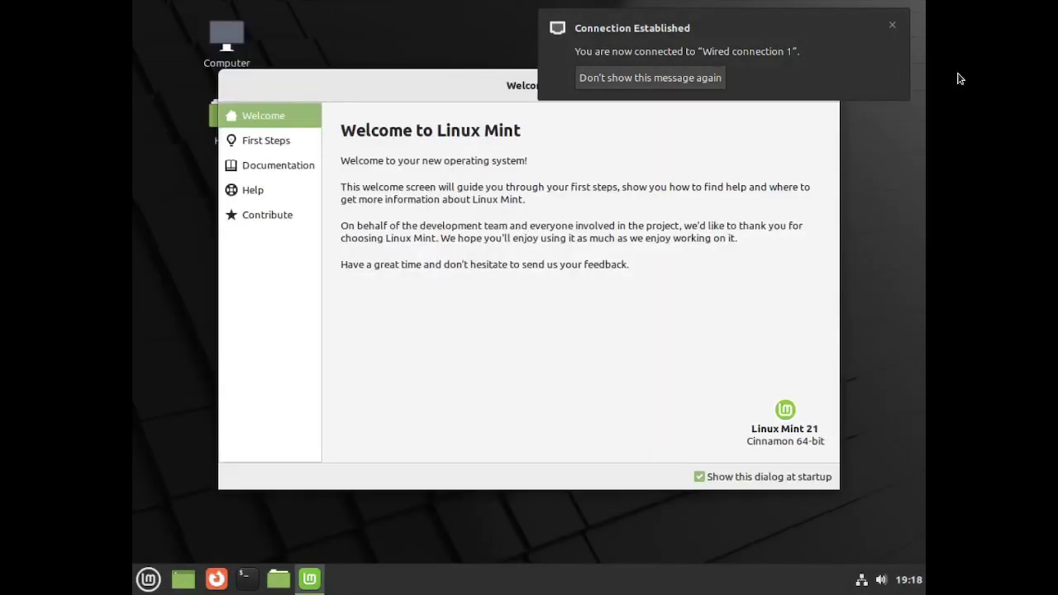
Dismiss the network notification, apply 1920 × 1080 (16:9) in Display settings, and close them
click(893, 26)
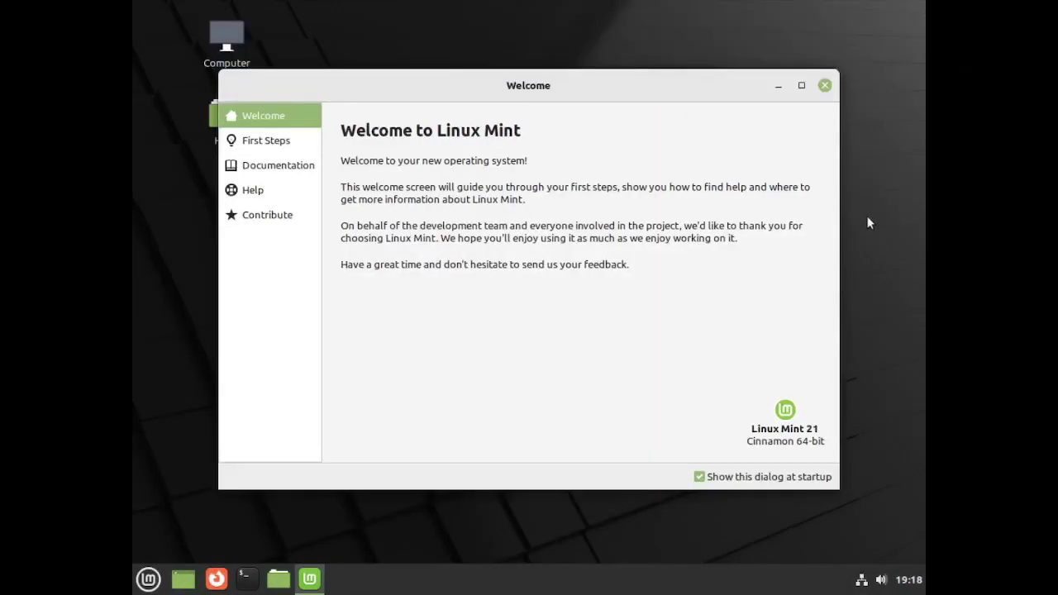
click(147, 578)
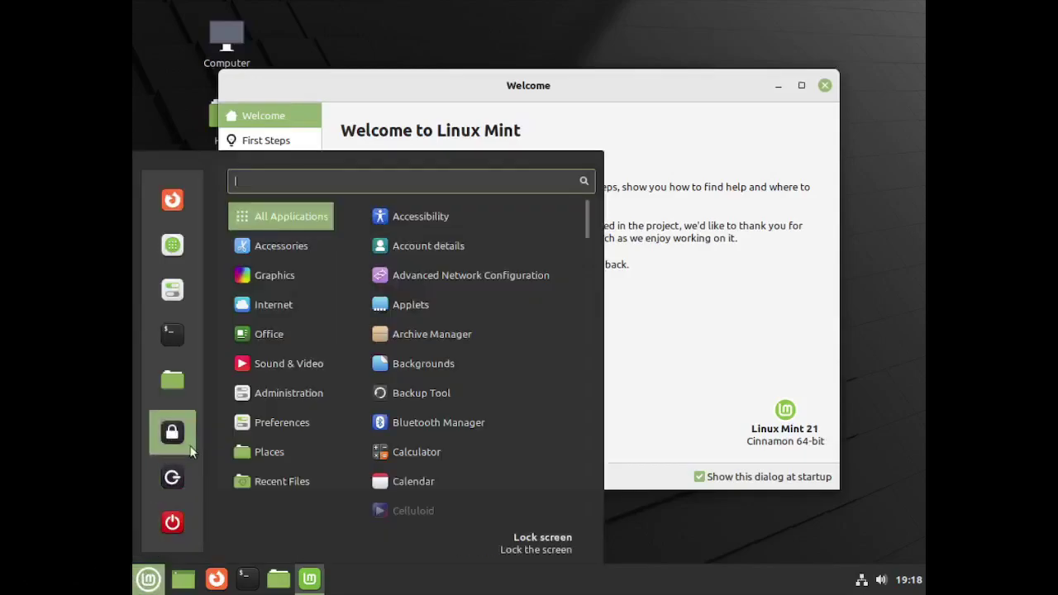
text(display)
key(Return)
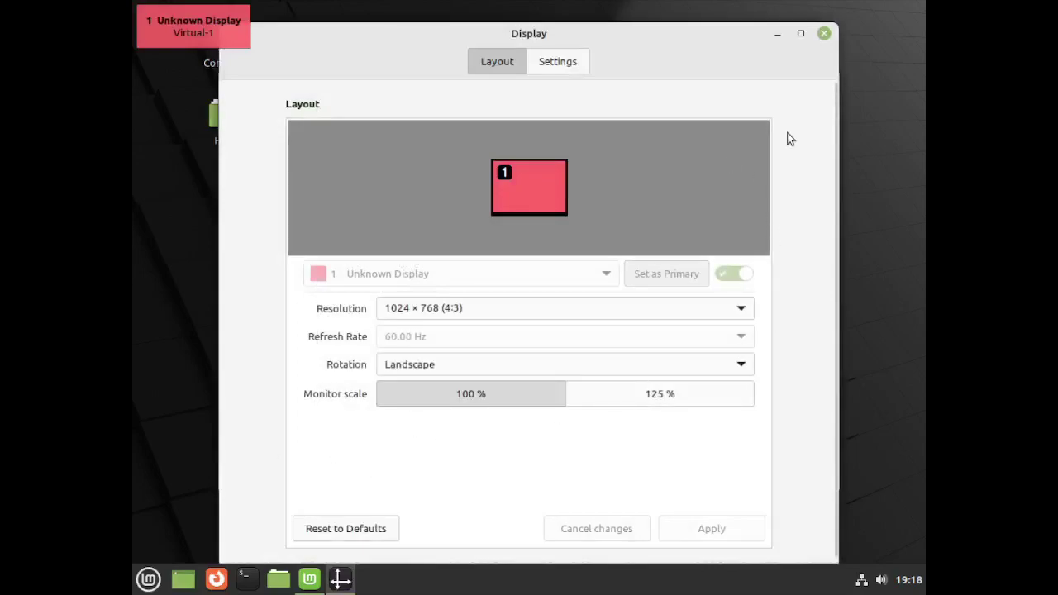
click(732, 309)
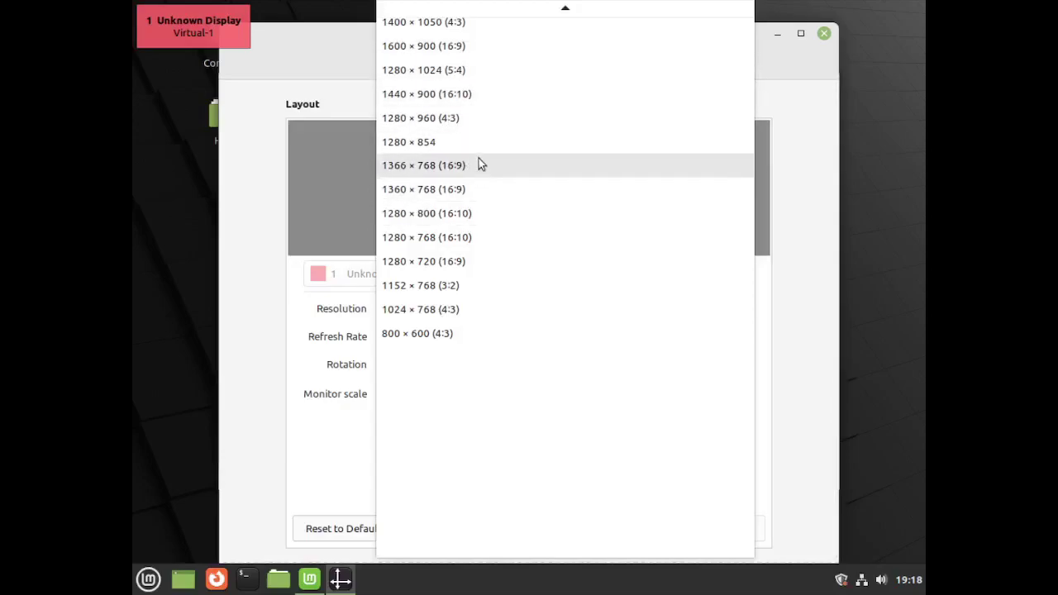
scroll(479, 158, up, 4)
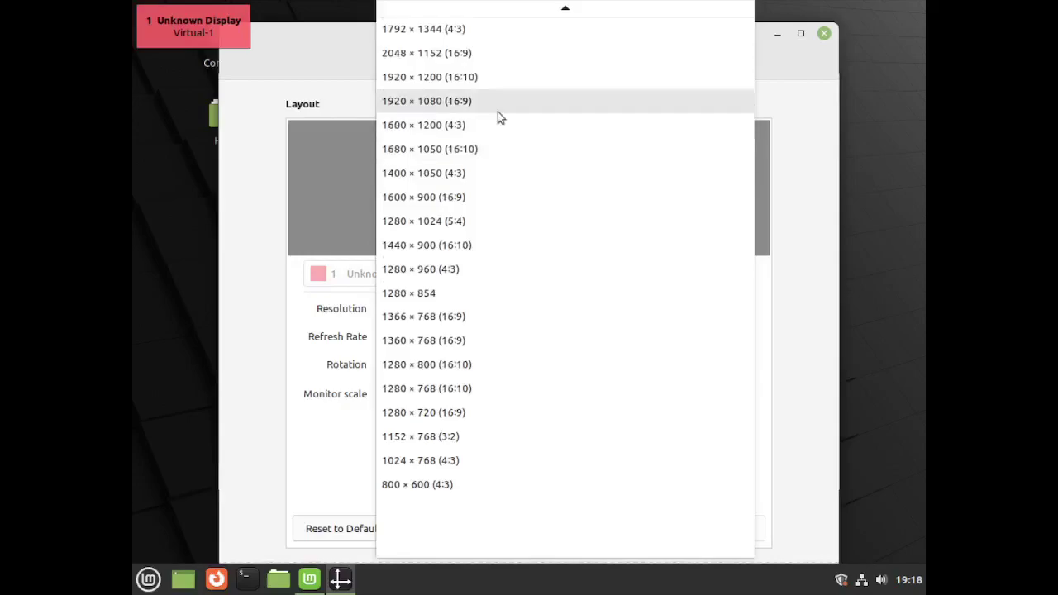
click(497, 111)
click(706, 536)
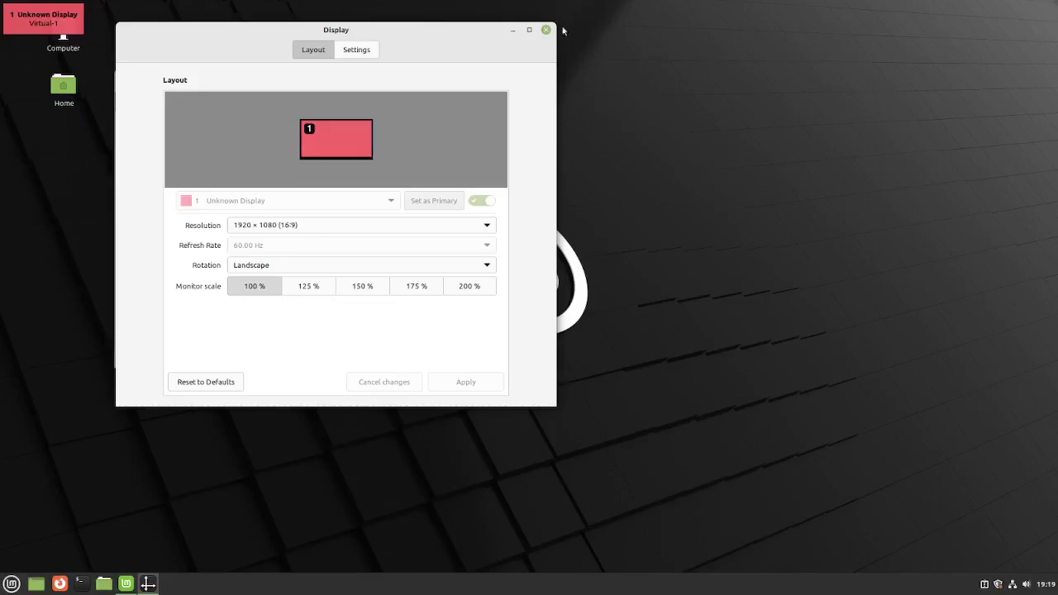
click(545, 30)
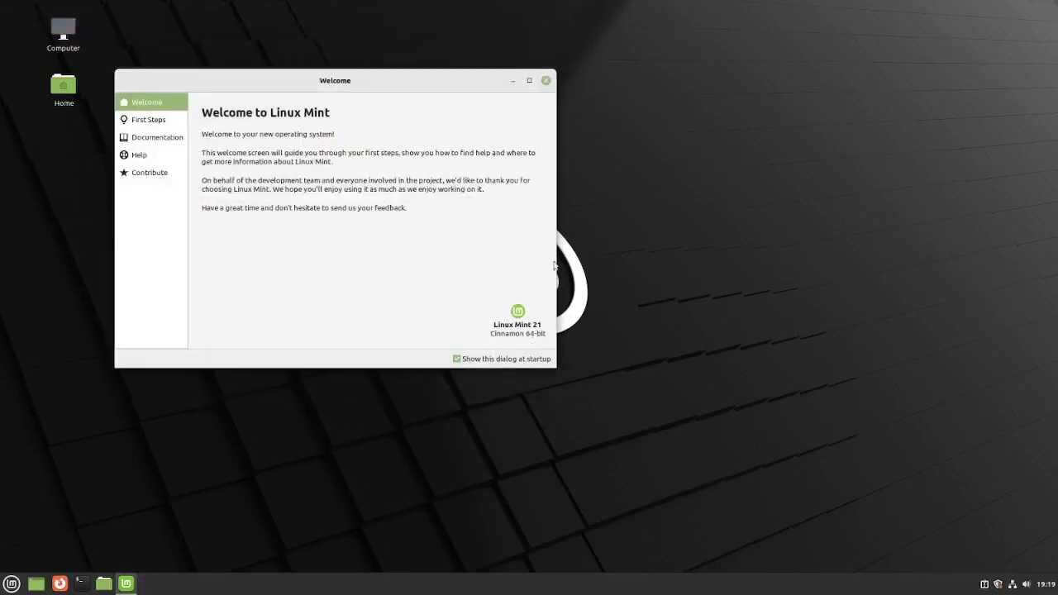
Untick 'Show this dialog at startup' and close the Welcome to Linux Mint window
click(454, 359)
click(546, 81)
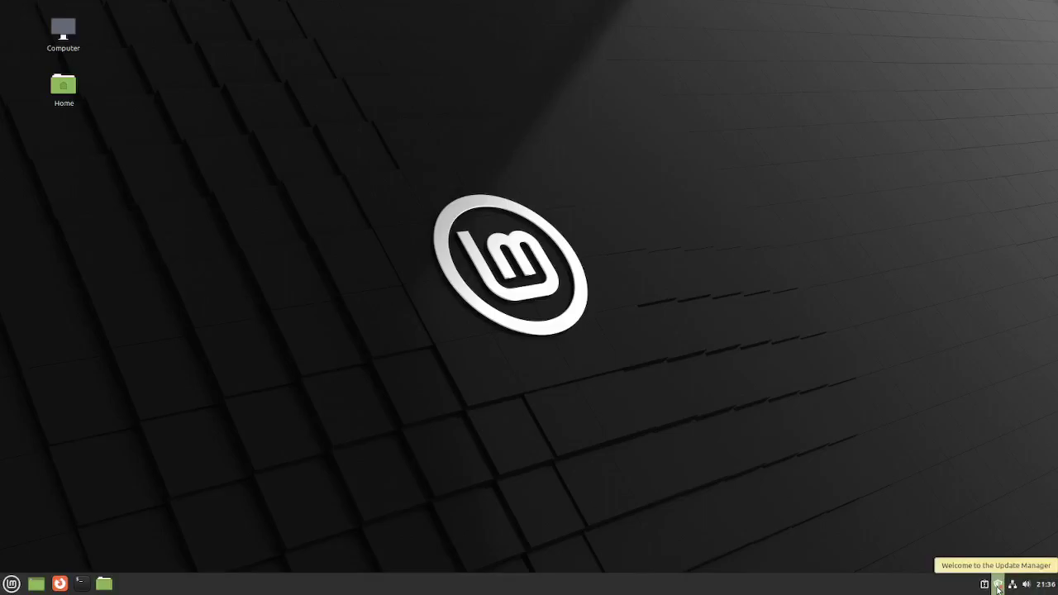
Open Update Manager from its tray icon and dismiss its welcome screen with OK
double_click(997, 585)
click(999, 584)
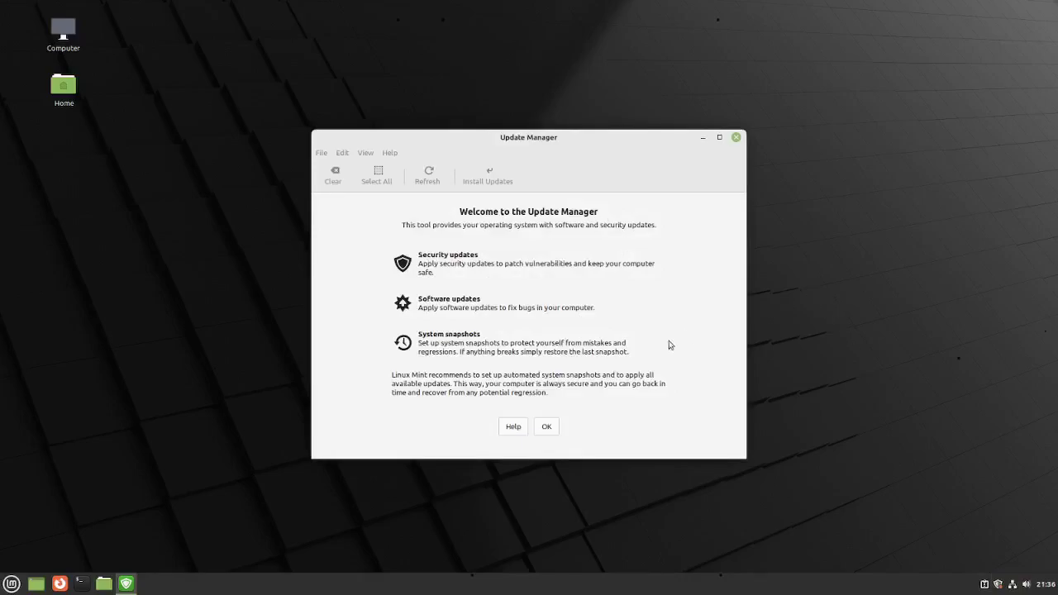
click(548, 430)
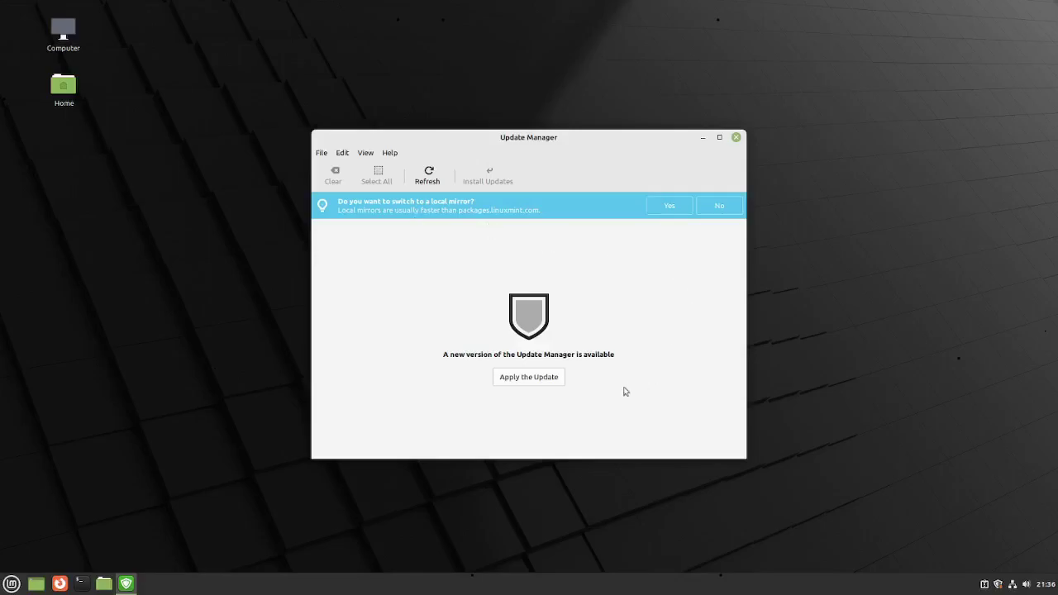
Accept the local-mirror prompt, authenticate with the administrator password, and maximize Software Sources
click(669, 206)
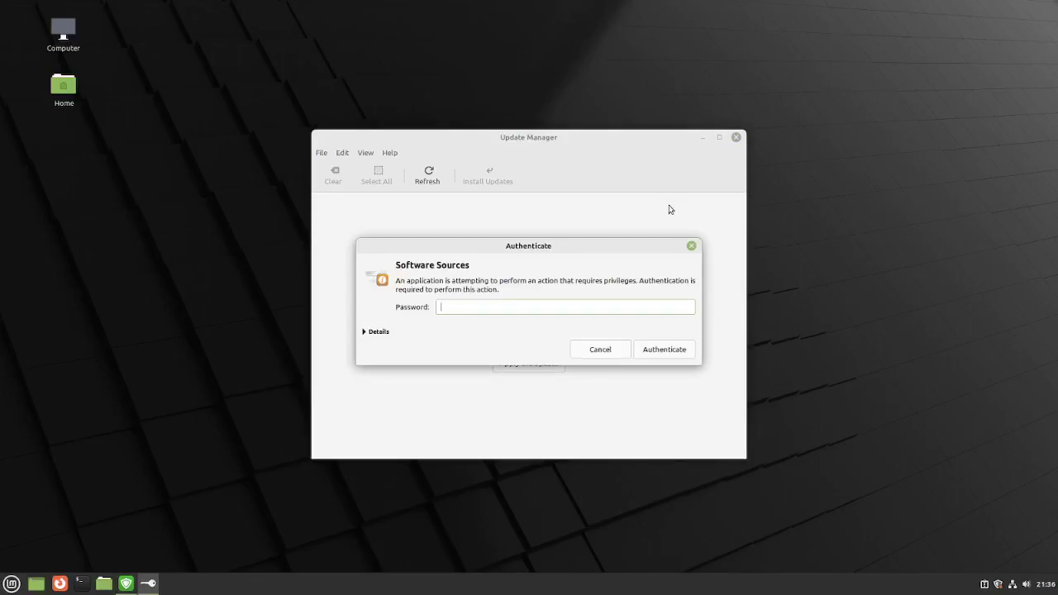
text(••)
key(Return)
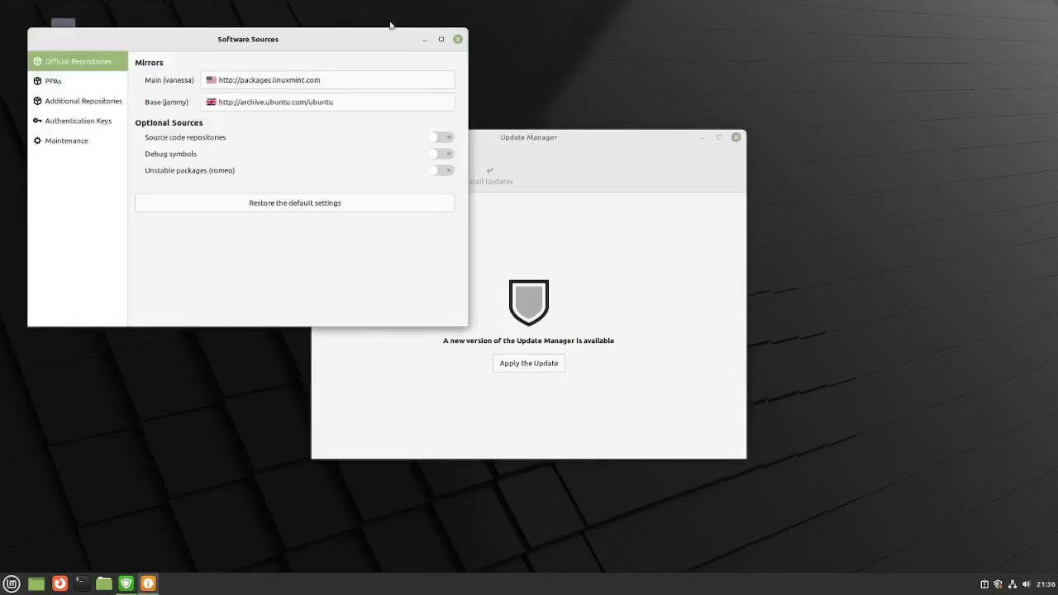
click(441, 39)
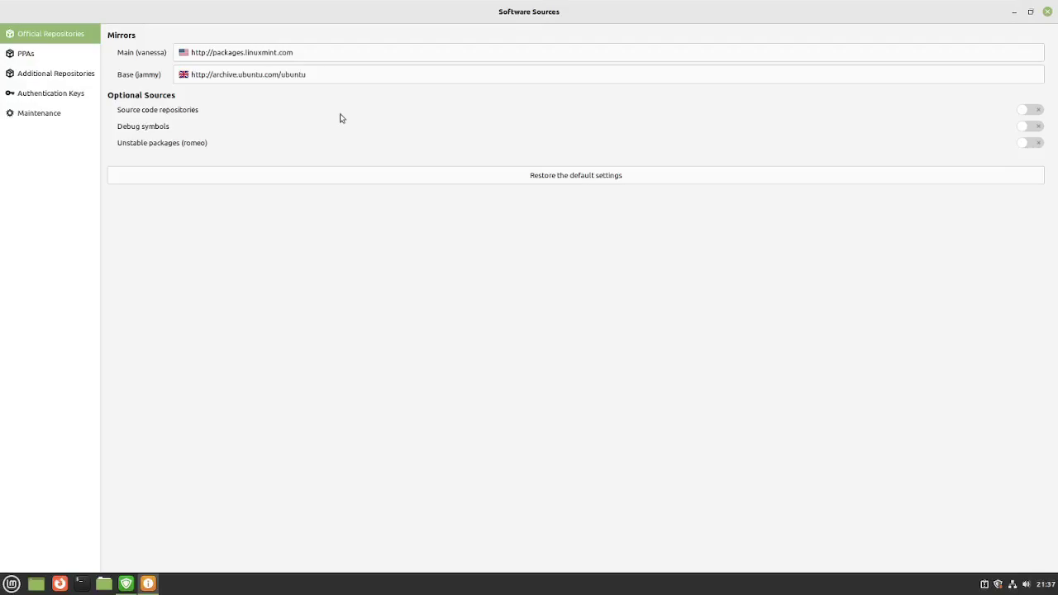
Set both the Main (vanessa) and Base (jammy) mirrors to mirror.csclub.uwaterloo.ca
click(460, 51)
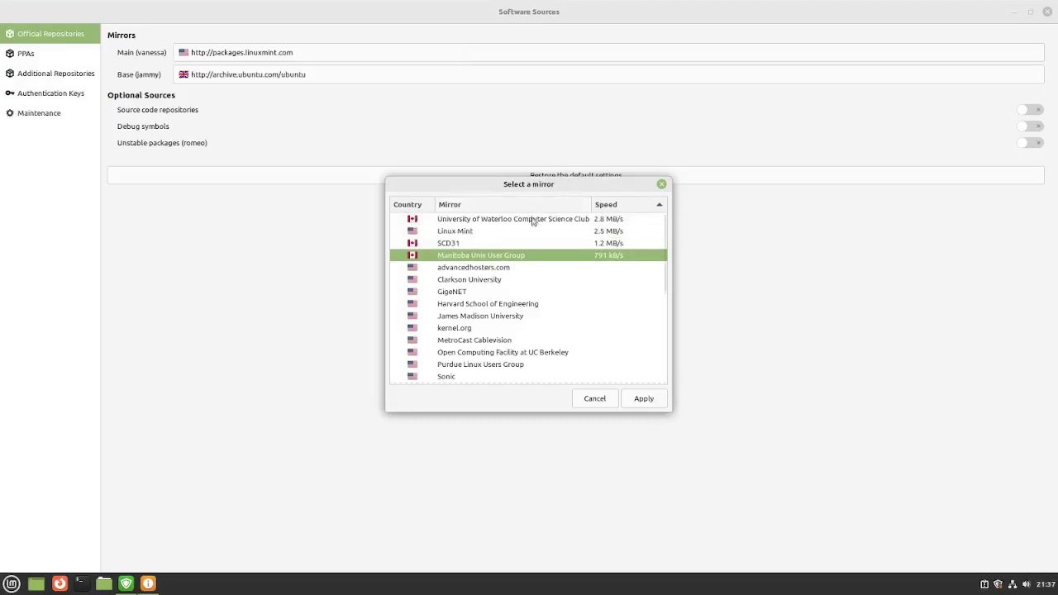
click(529, 219)
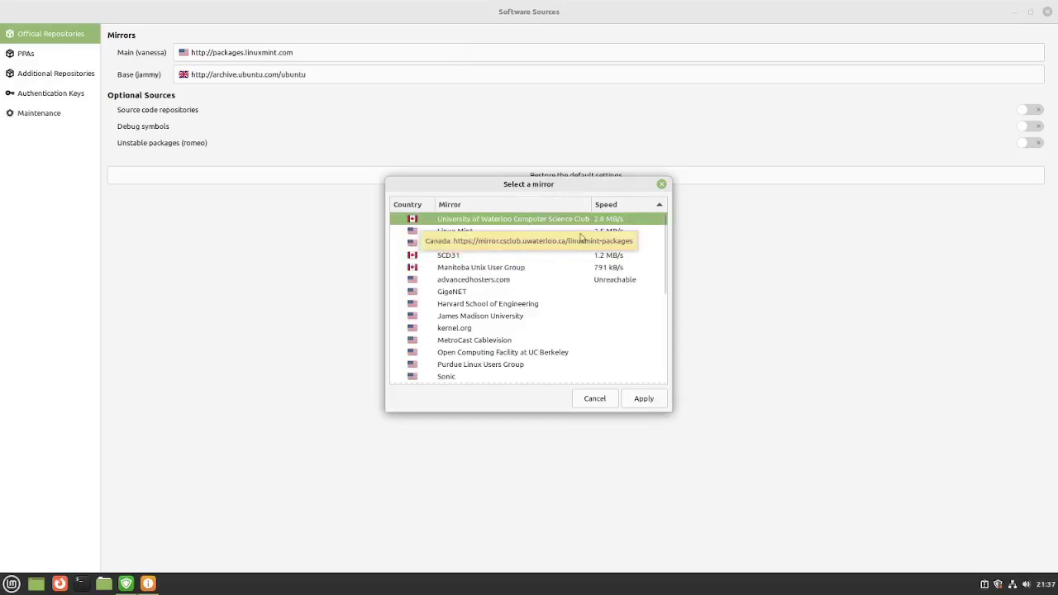
click(643, 401)
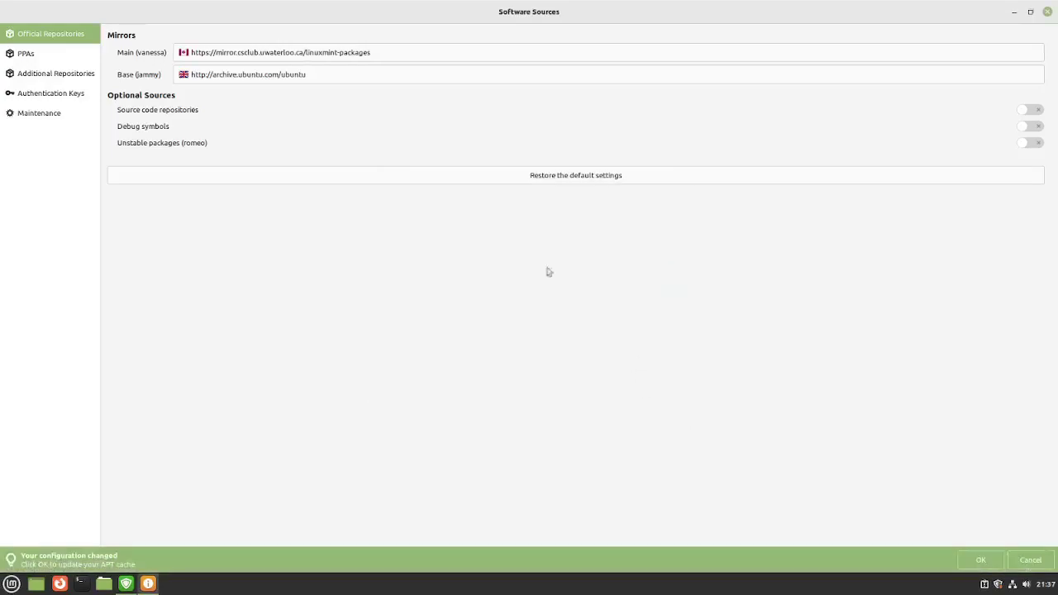
click(372, 76)
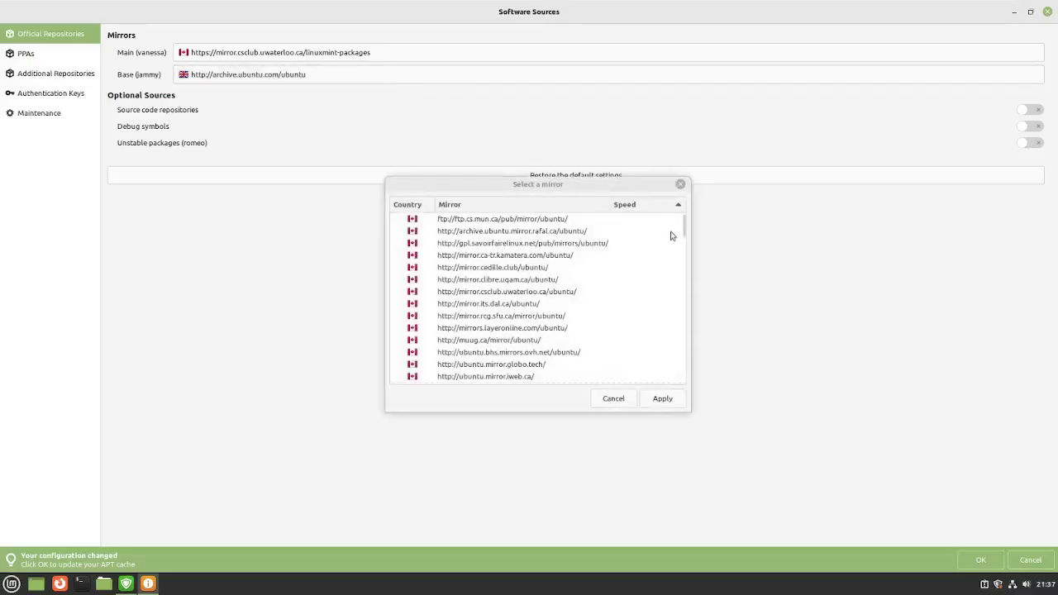
click(524, 293)
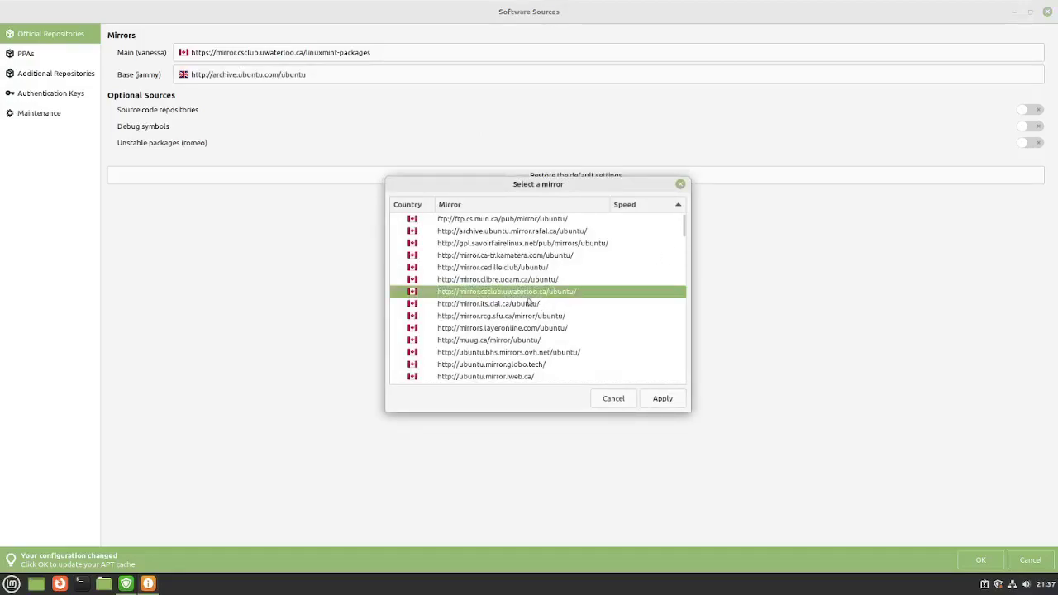
click(664, 399)
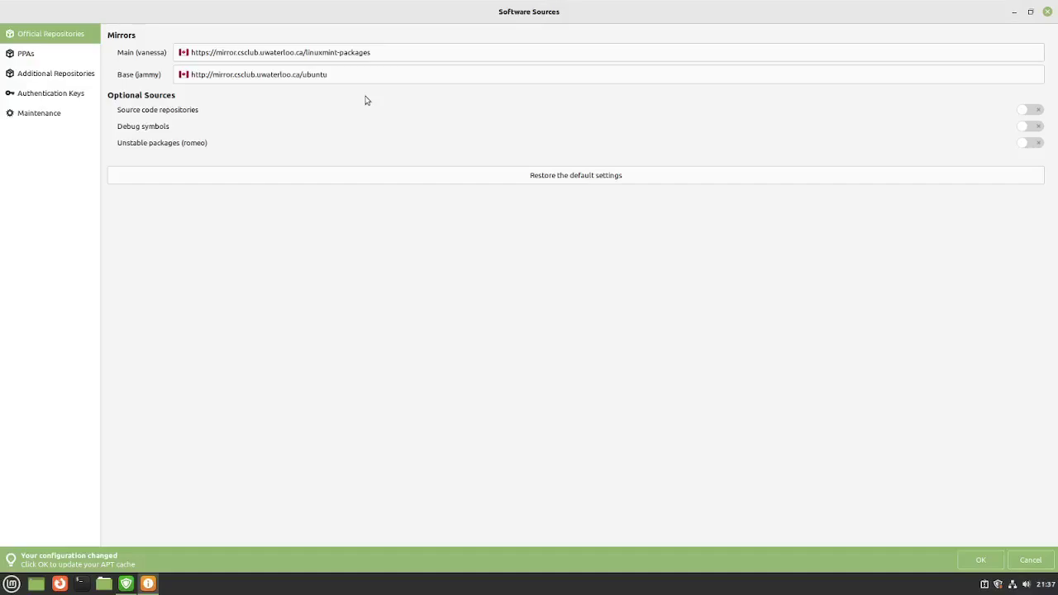
Confirm the changed configuration to refresh the APT cache, then close Software Sources
click(979, 562)
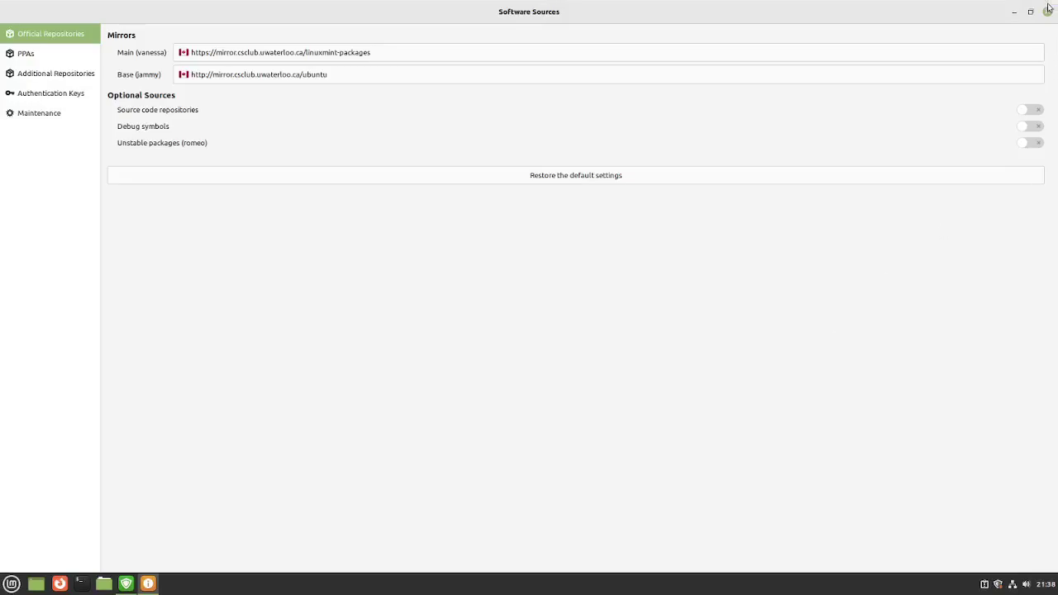
click(1047, 11)
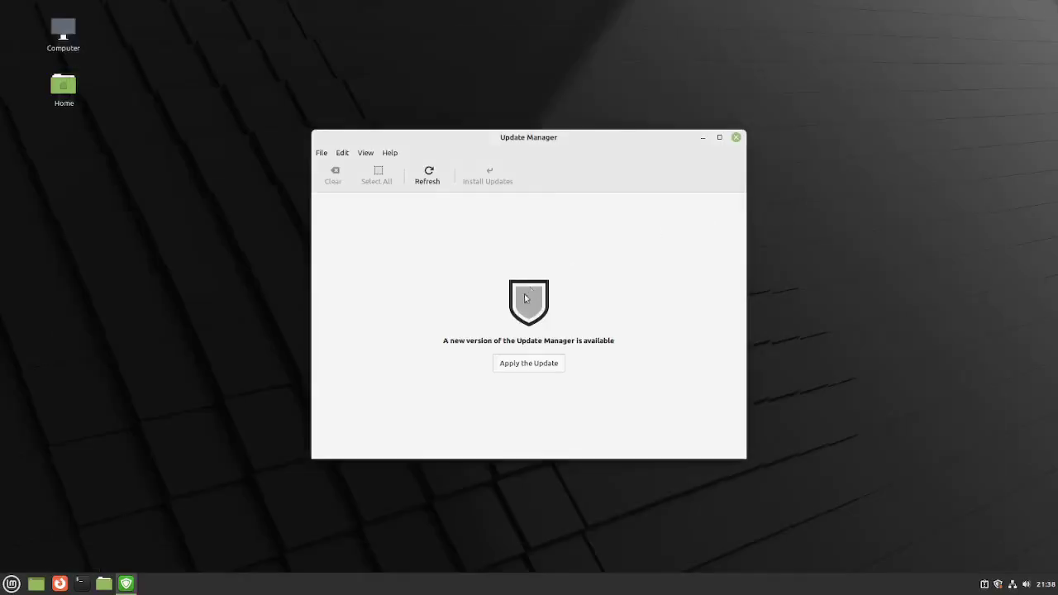
Install the new Update Manager version with the administrator password and maximize its window
click(527, 365)
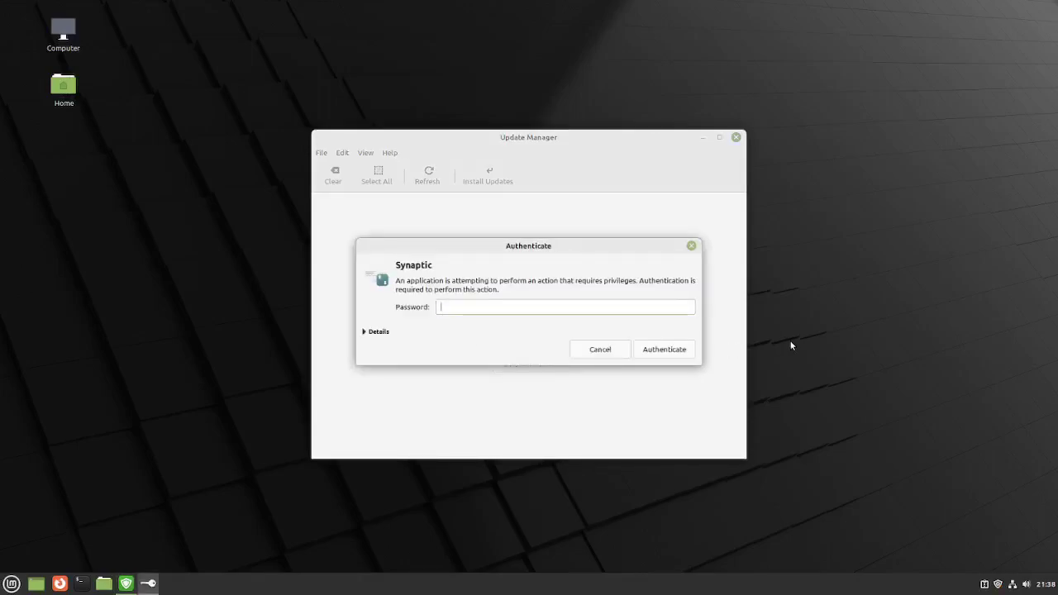
text(••)
key(Return)
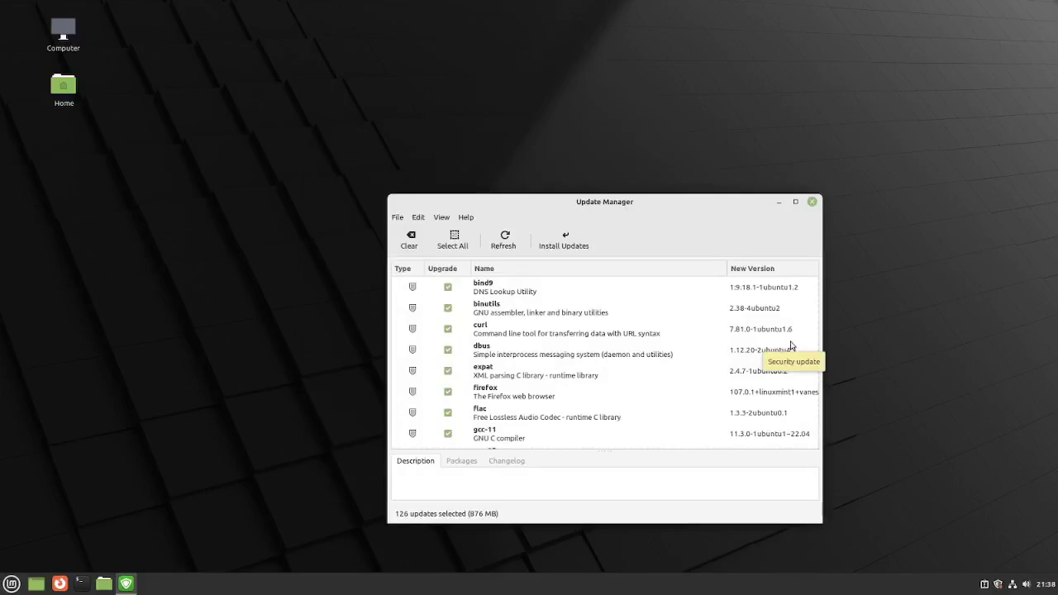
click(796, 201)
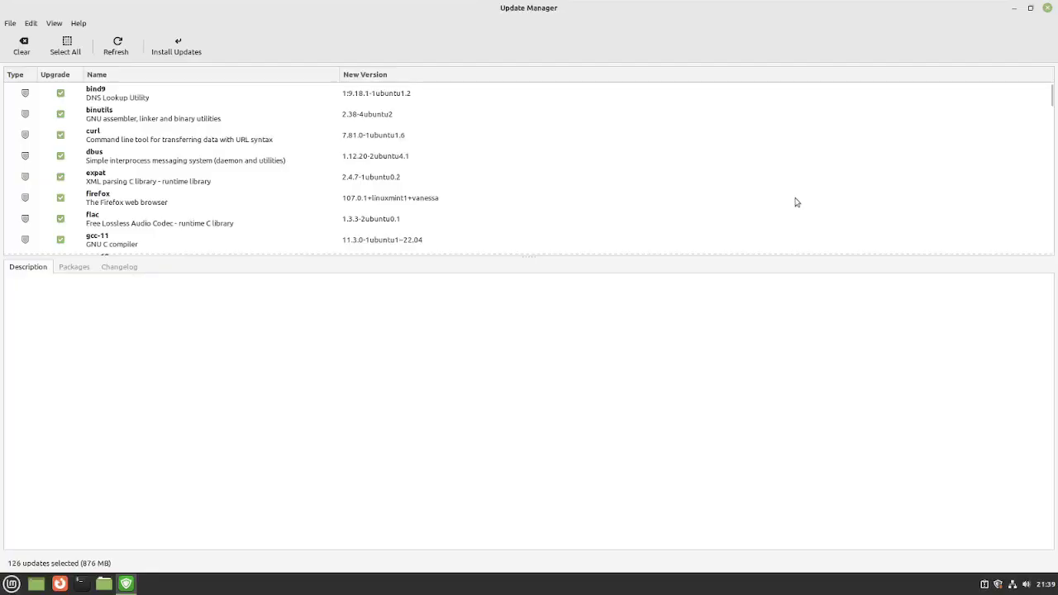
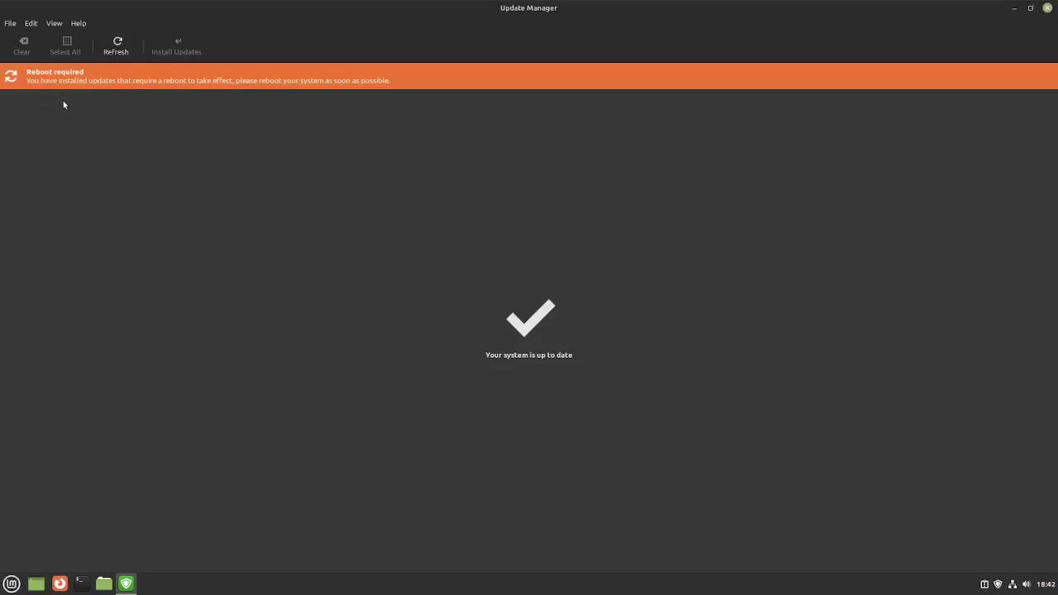
Close Update Manager and restart the computer from the Mint menu's Quit dialog
click(1047, 7)
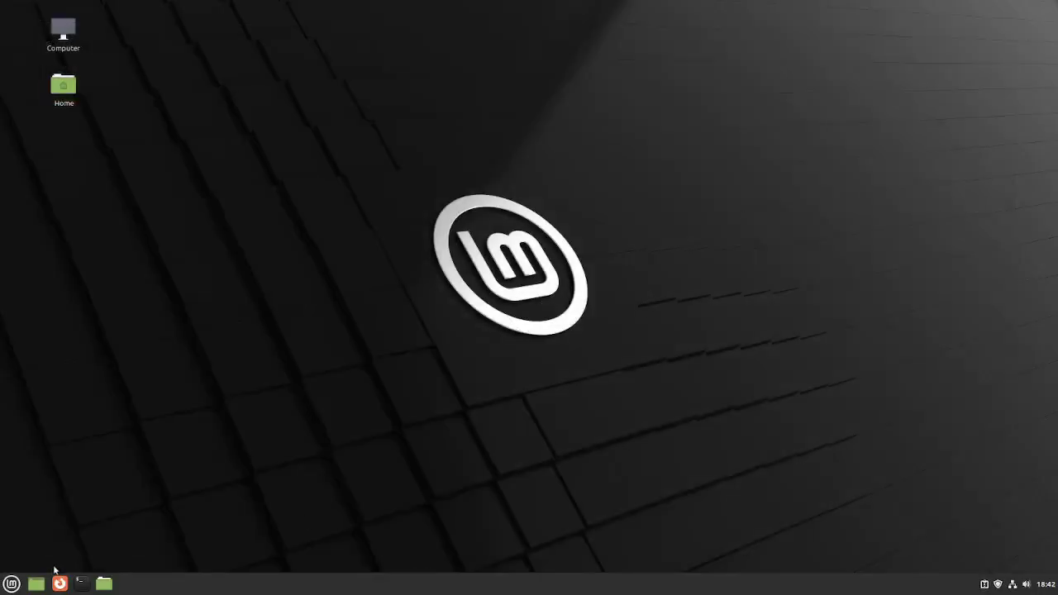
click(6, 584)
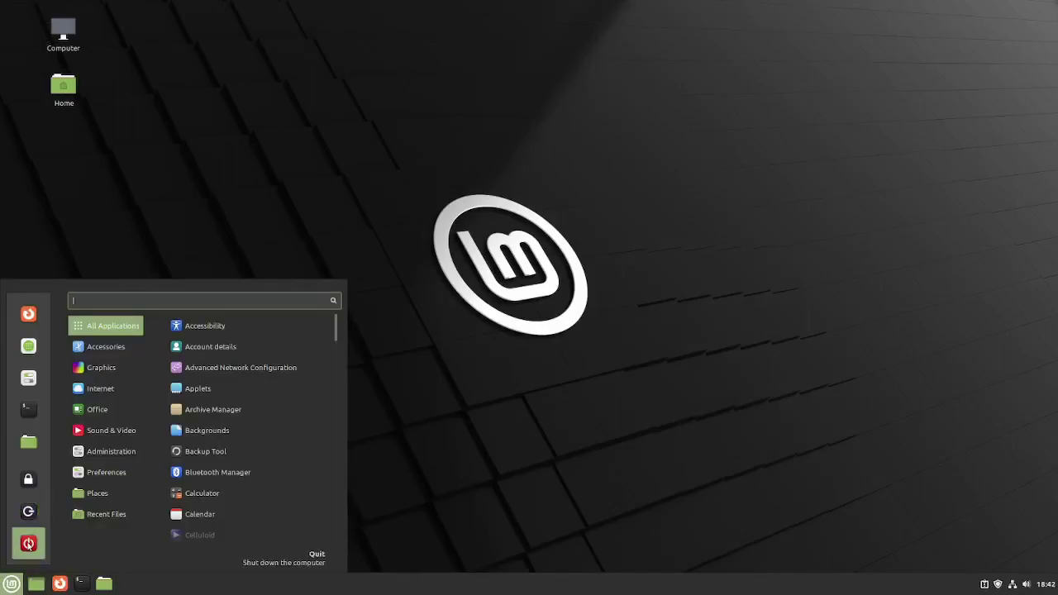
click(28, 543)
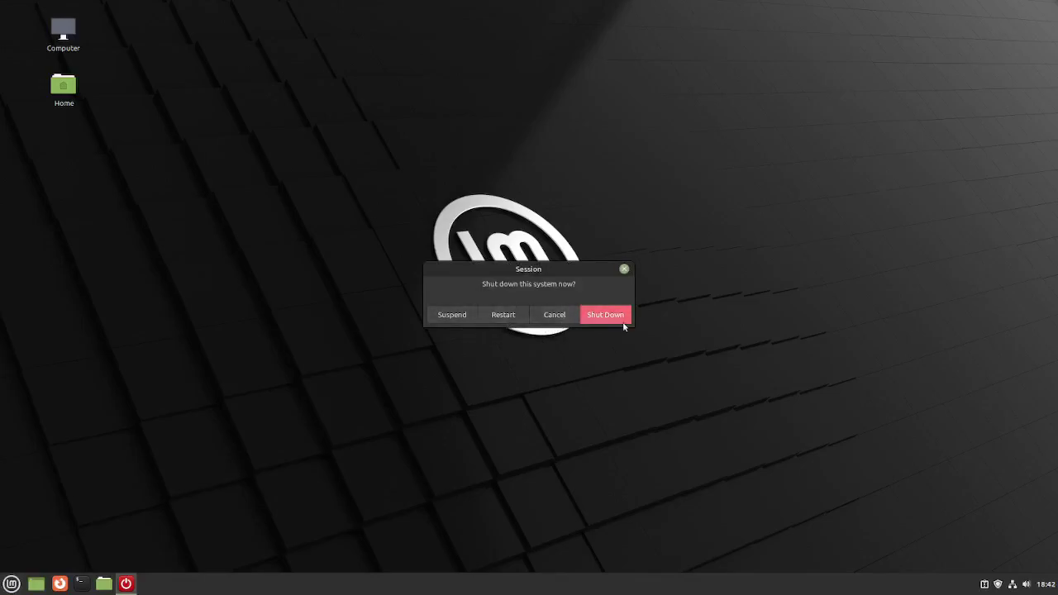
click(503, 315)
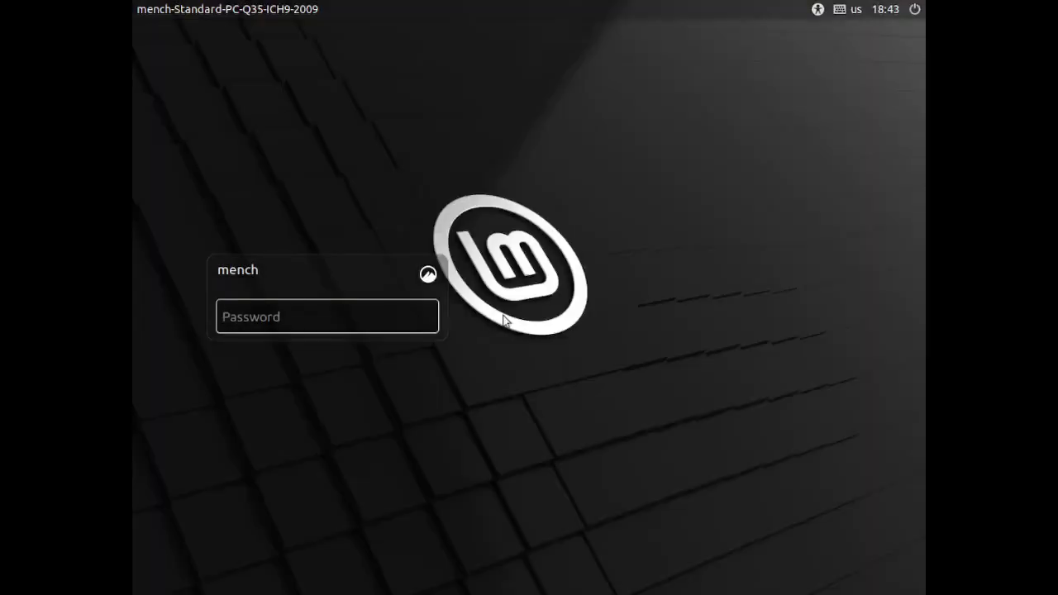
Log in with the account password and dismiss the 'Connection Established' notification
text(••)
key(Return)
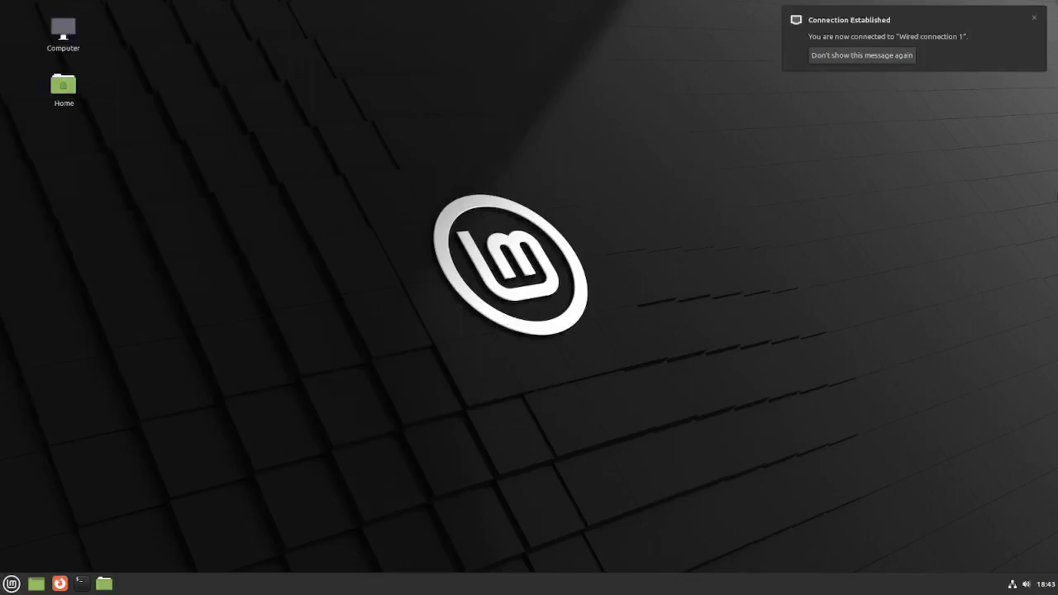
click(1034, 18)
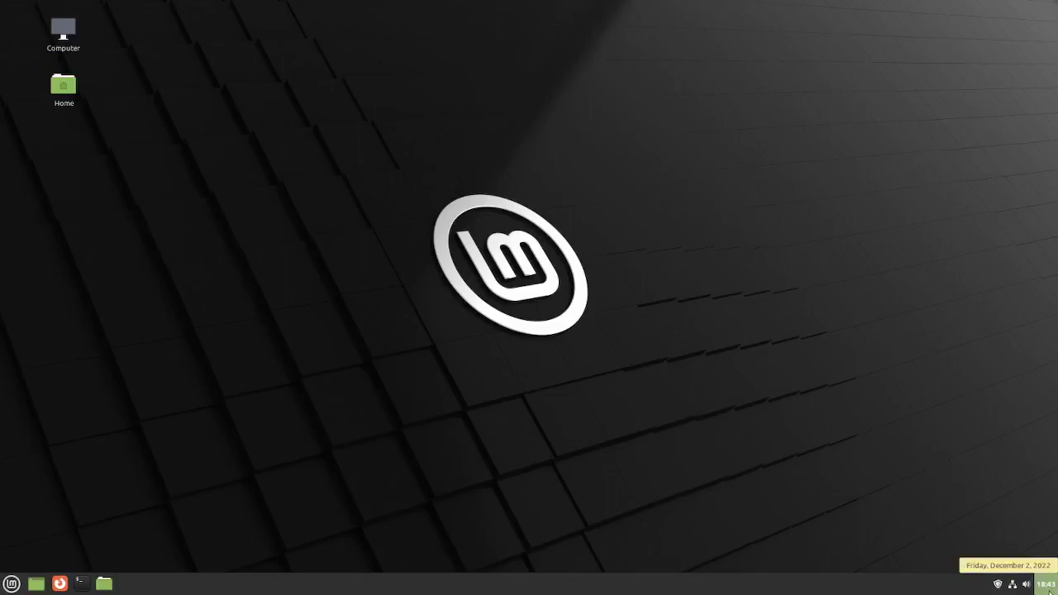
Turn off 'Use 24h clock' and turn on 'Display the date' in Date and Time Settings
click(1047, 585)
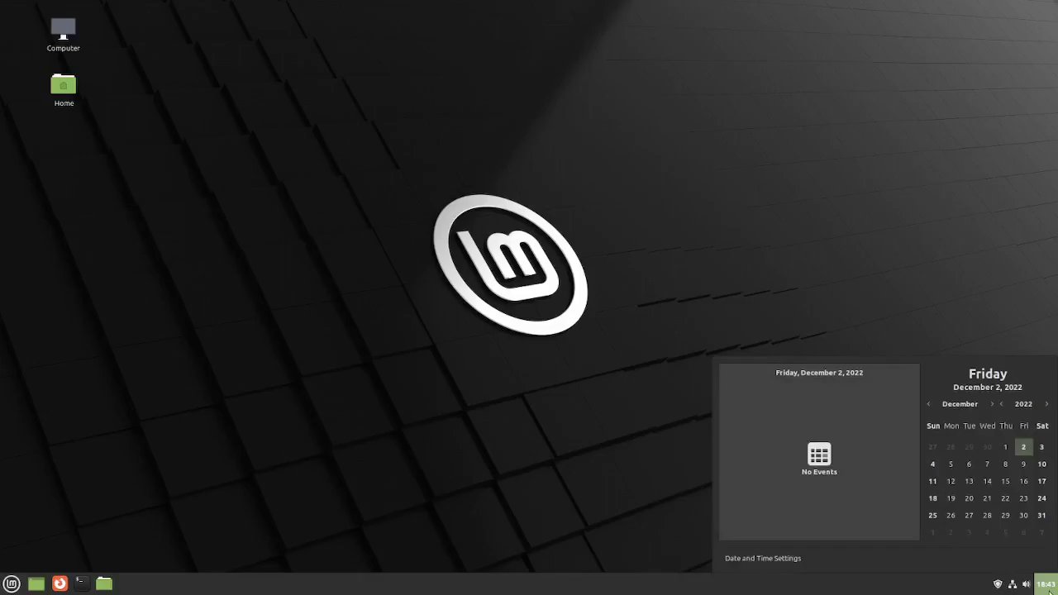
click(762, 558)
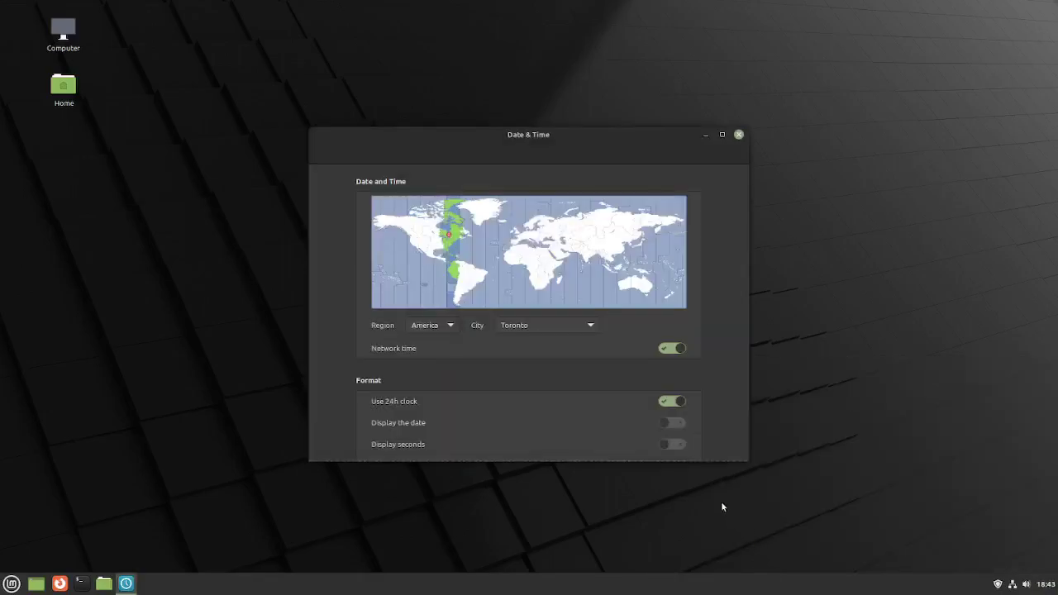
click(667, 402)
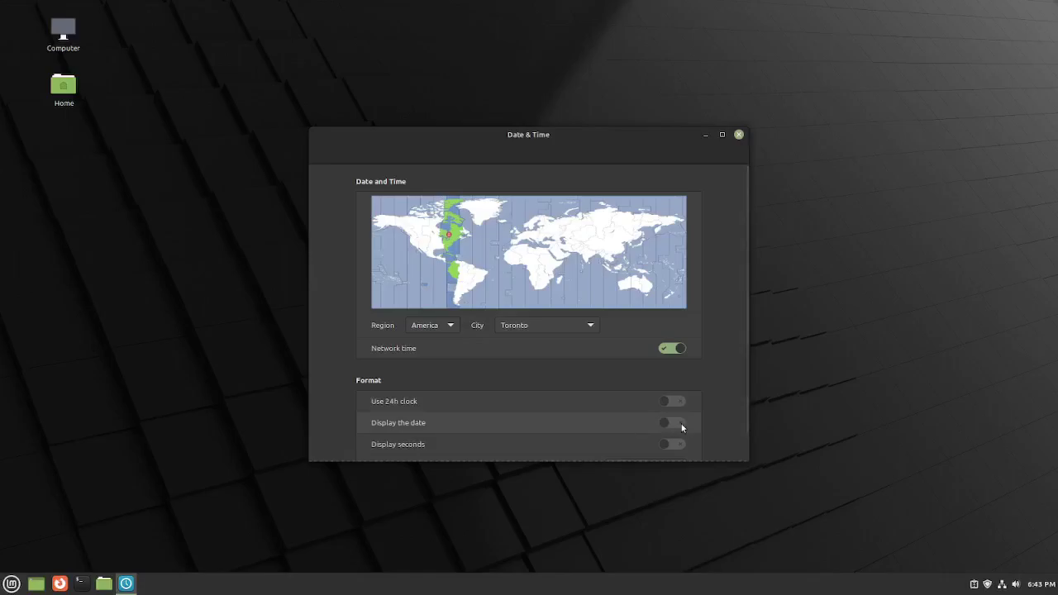
click(681, 423)
click(739, 135)
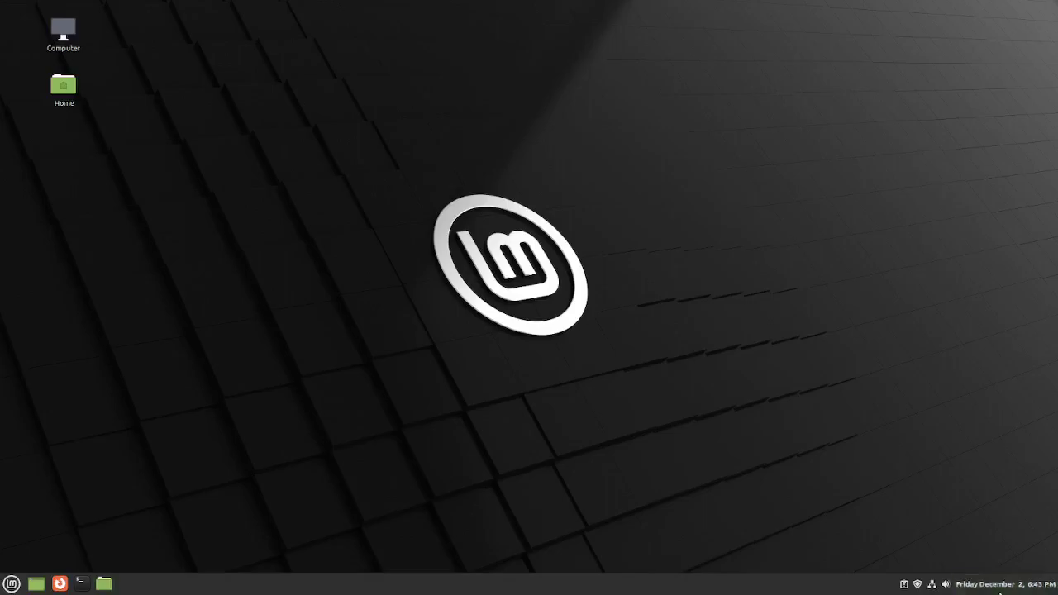
Download and install the Weather applet from the Applets manager's Download list
mouse_move(1034, 592)
right_click(606, 591)
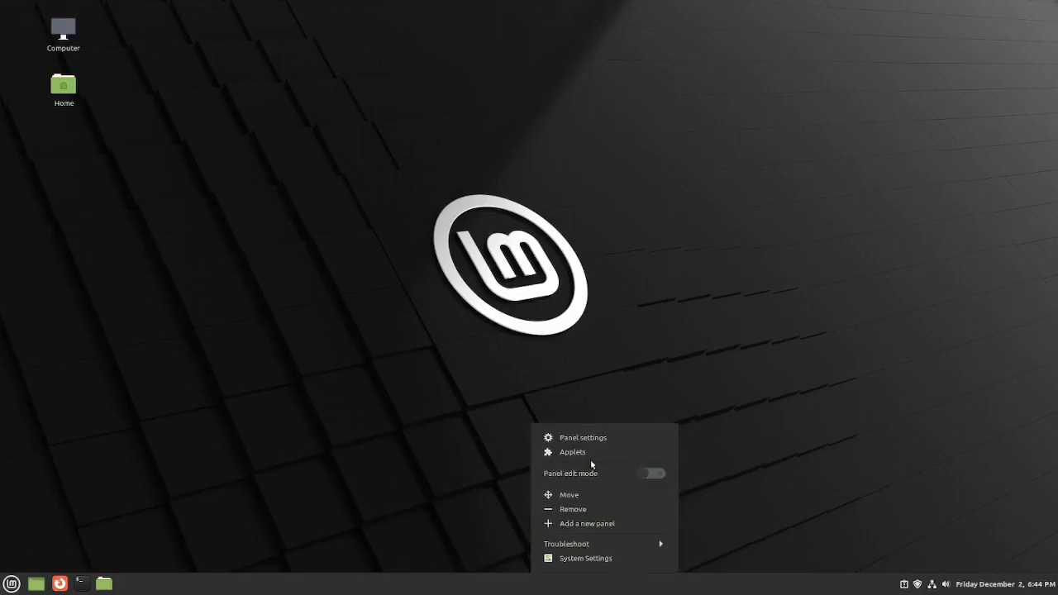
click(803, 504)
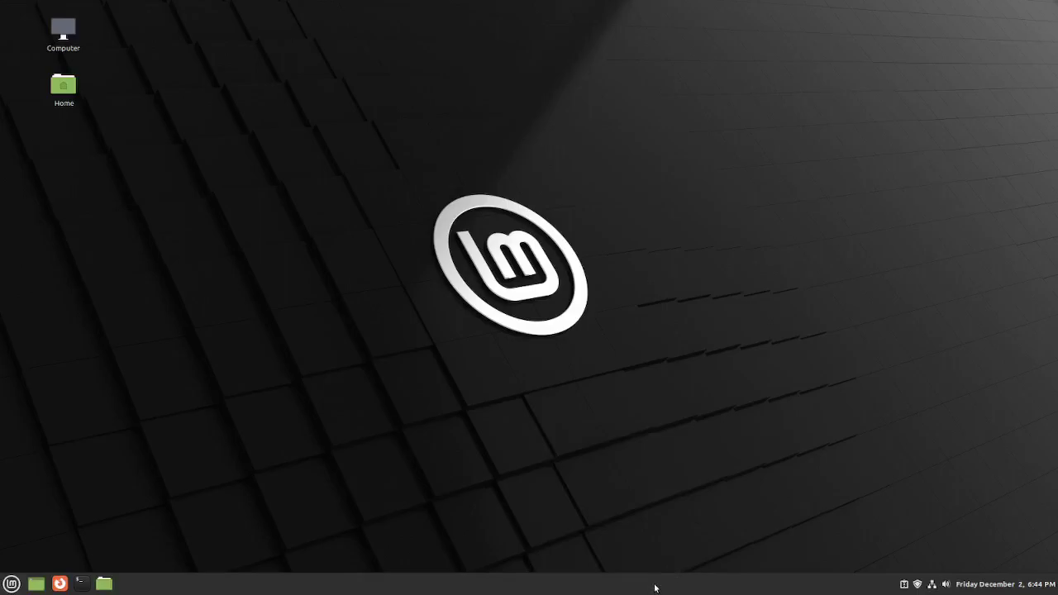
right_click(655, 587)
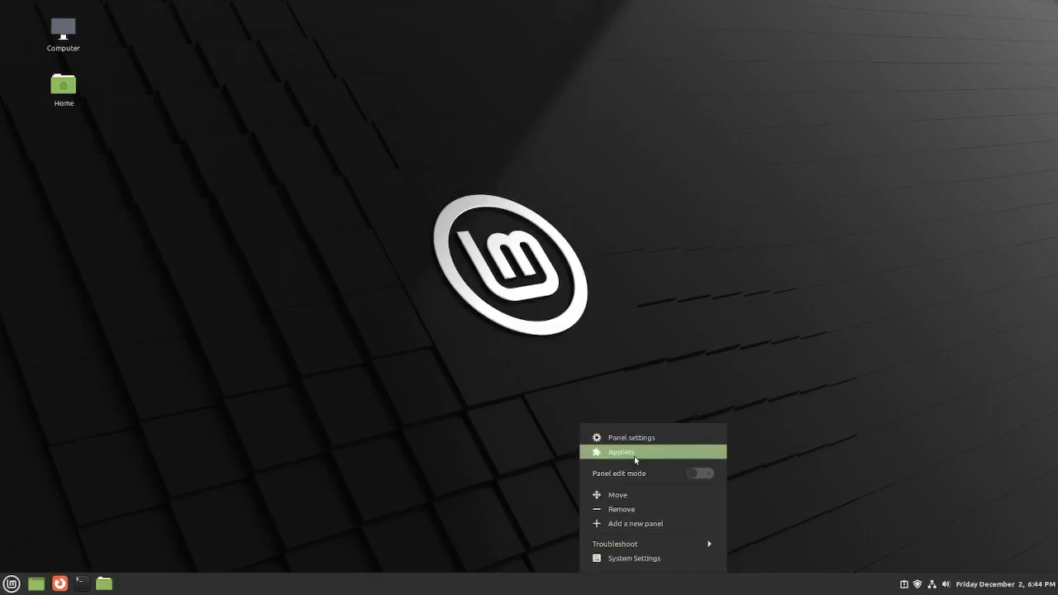
click(634, 456)
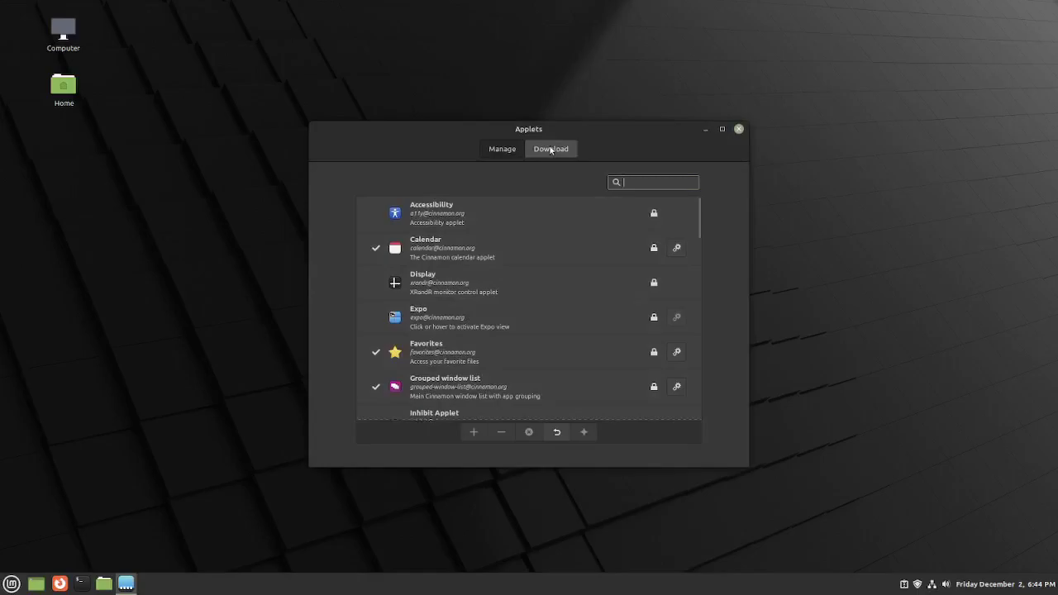
click(550, 150)
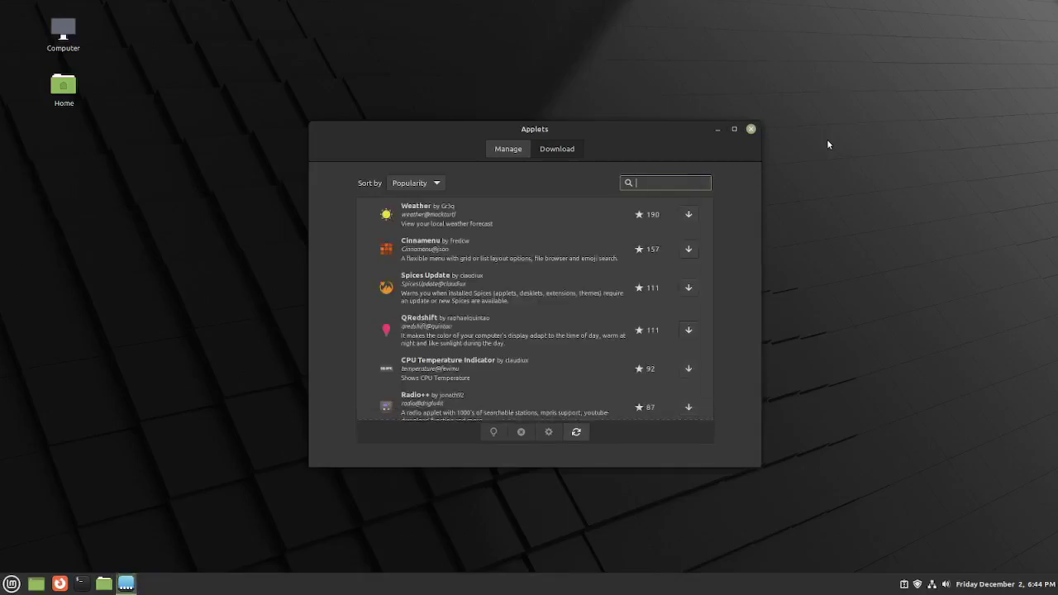
click(444, 212)
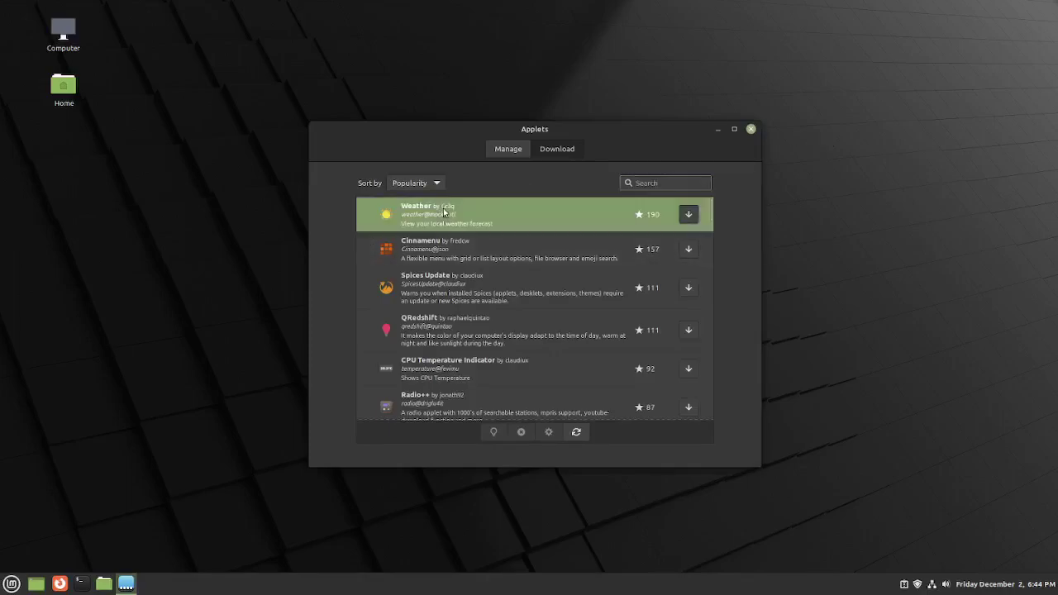
click(691, 214)
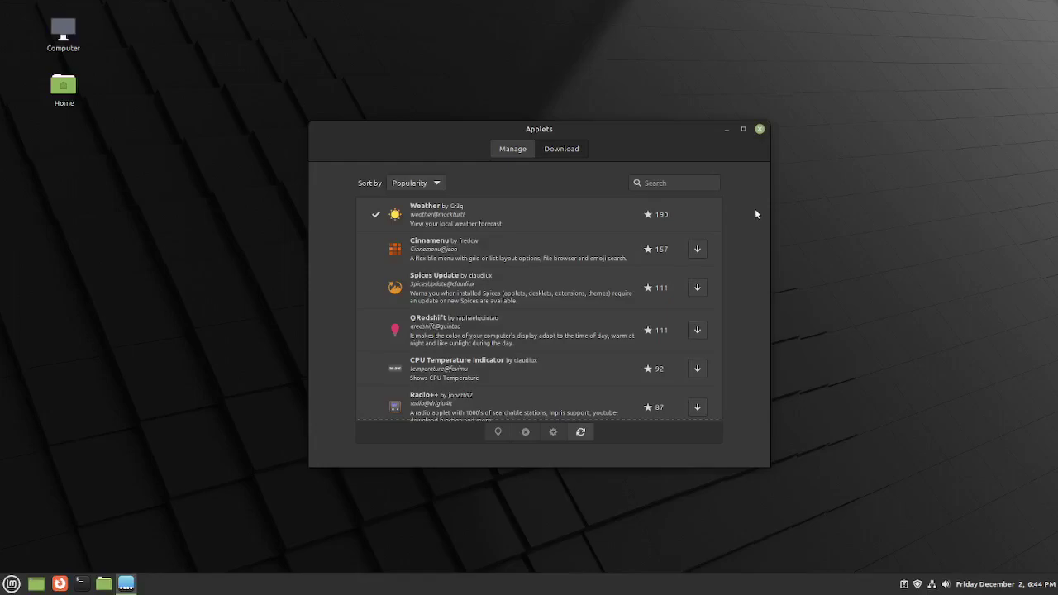
Add the installed Weather applet to the panel
click(501, 150)
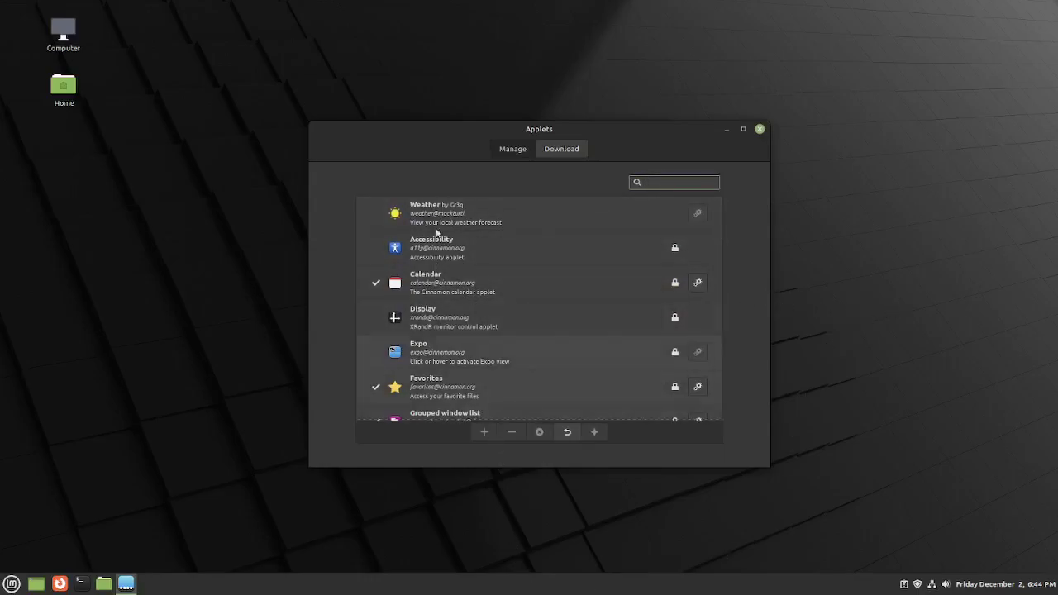
click(479, 212)
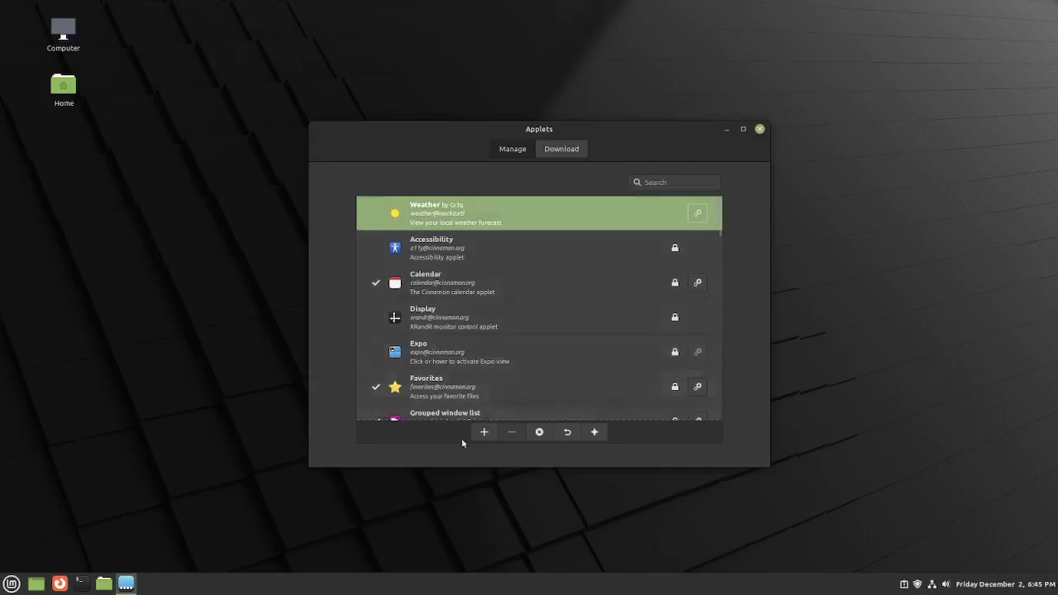
click(484, 434)
Enable the minutely precipitation forecast in the Weather applet's settings
click(760, 130)
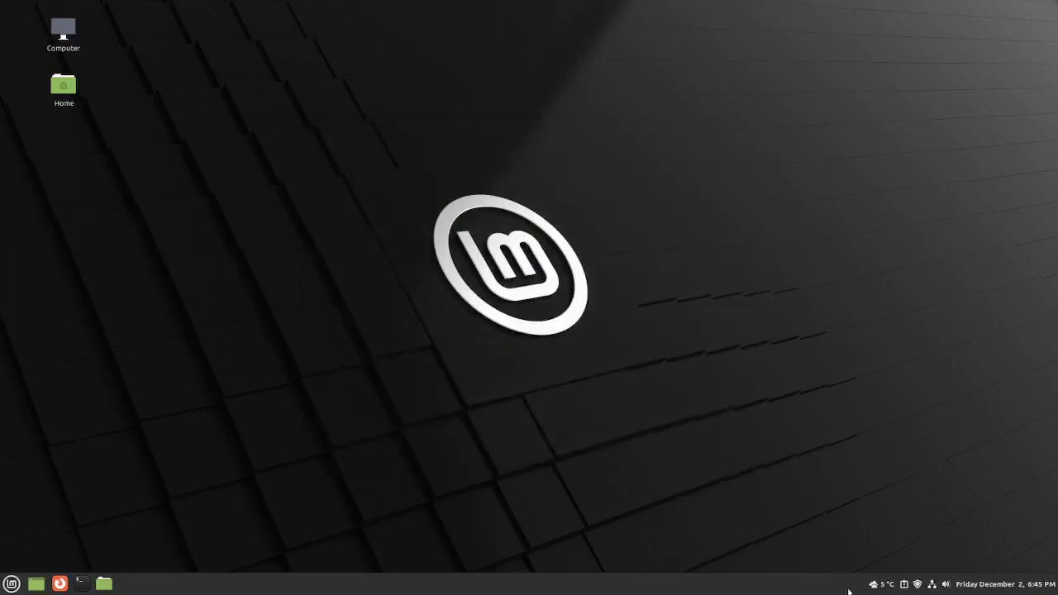
mouse_move(881, 592)
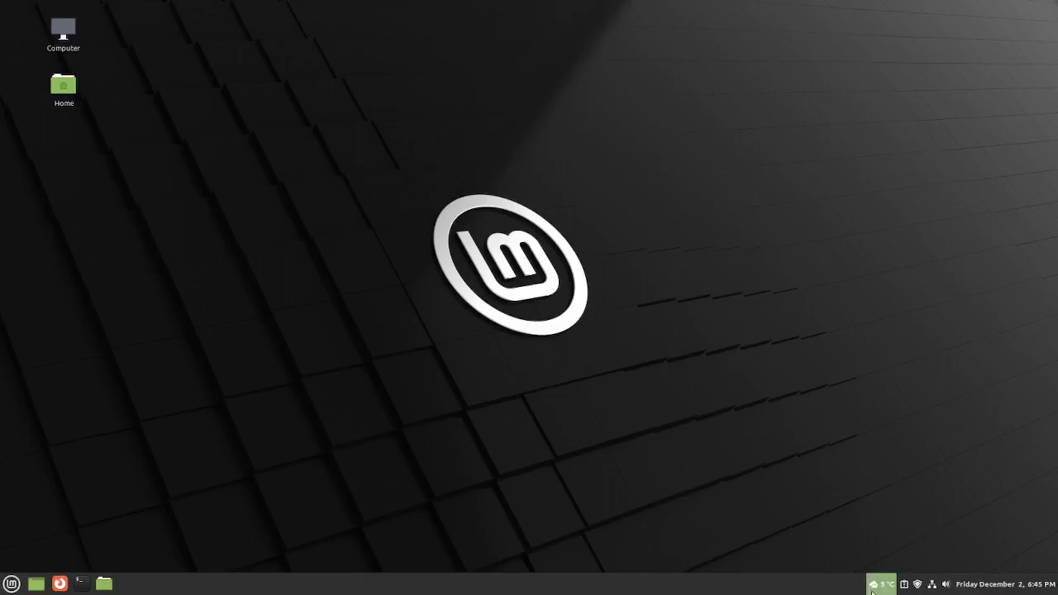
right_click(873, 590)
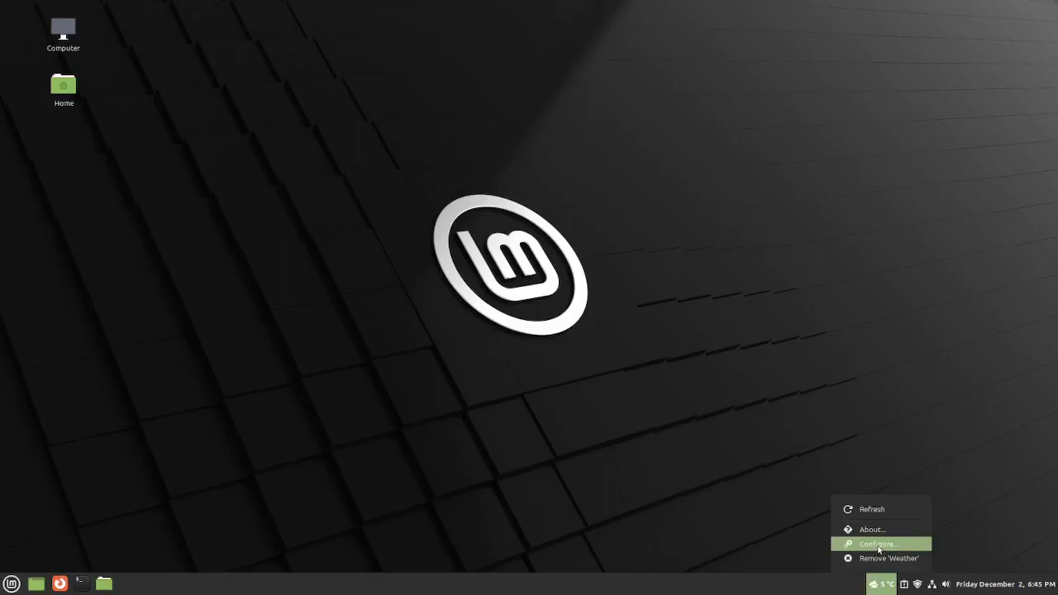
click(876, 543)
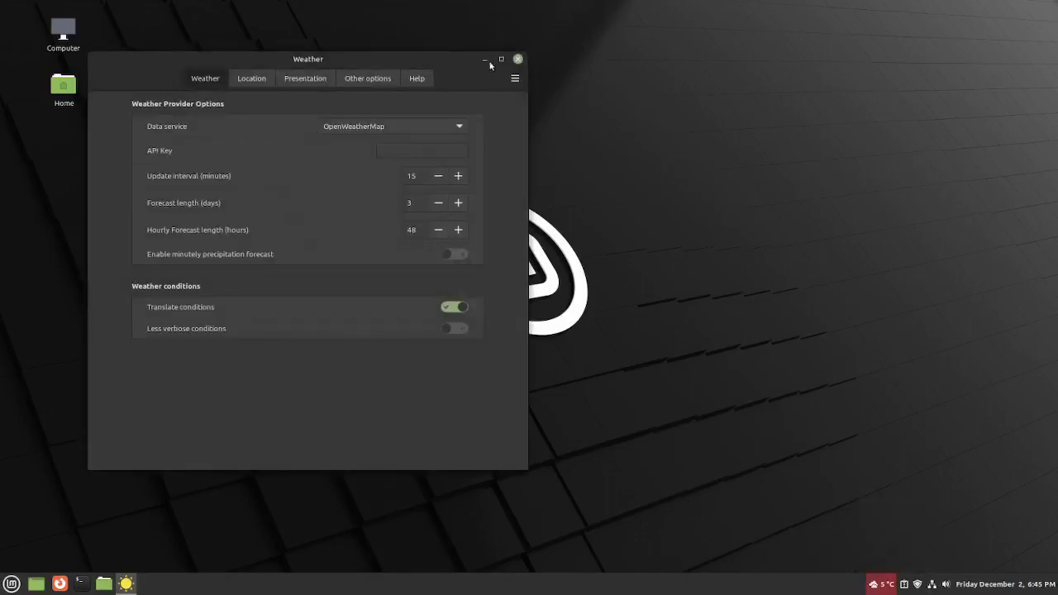
click(501, 60)
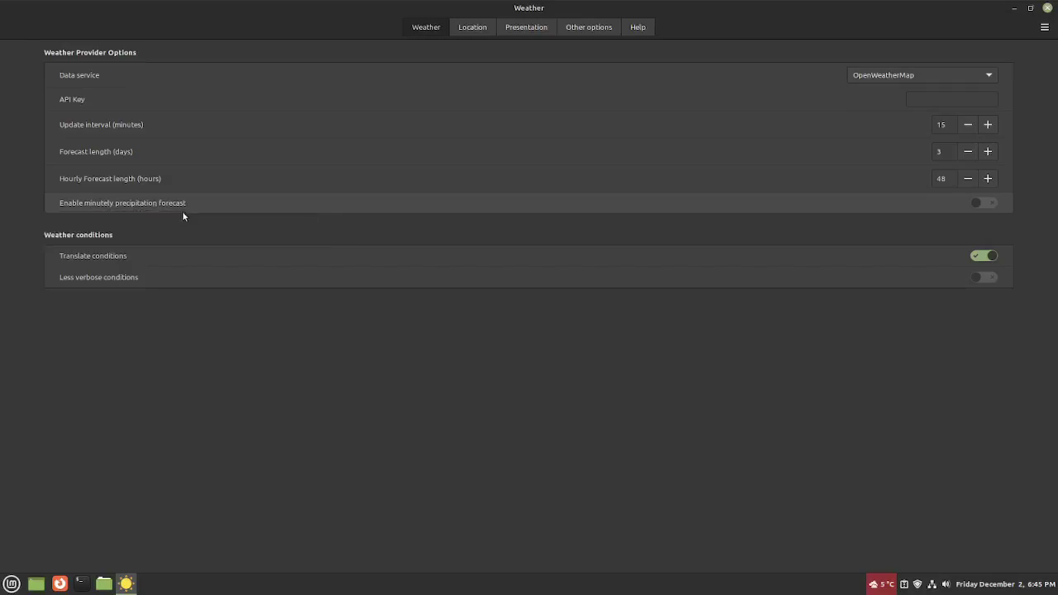
click(991, 202)
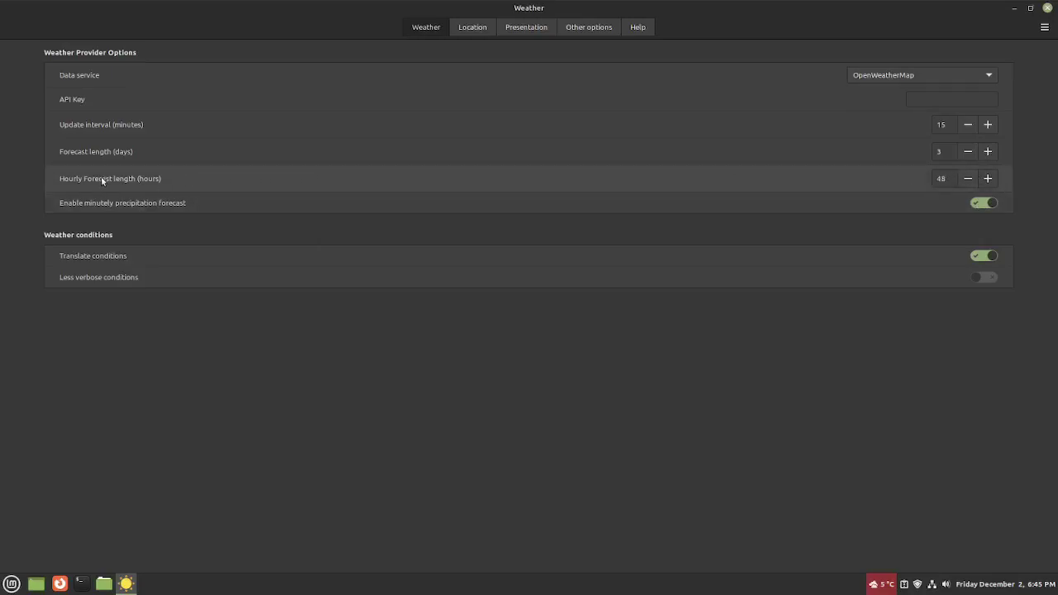
Lower the hourly forecast length to 26 hours and close the settings
click(968, 179)
click(968, 180)
click(967, 179)
click(968, 179)
click(968, 180)
click(968, 180)
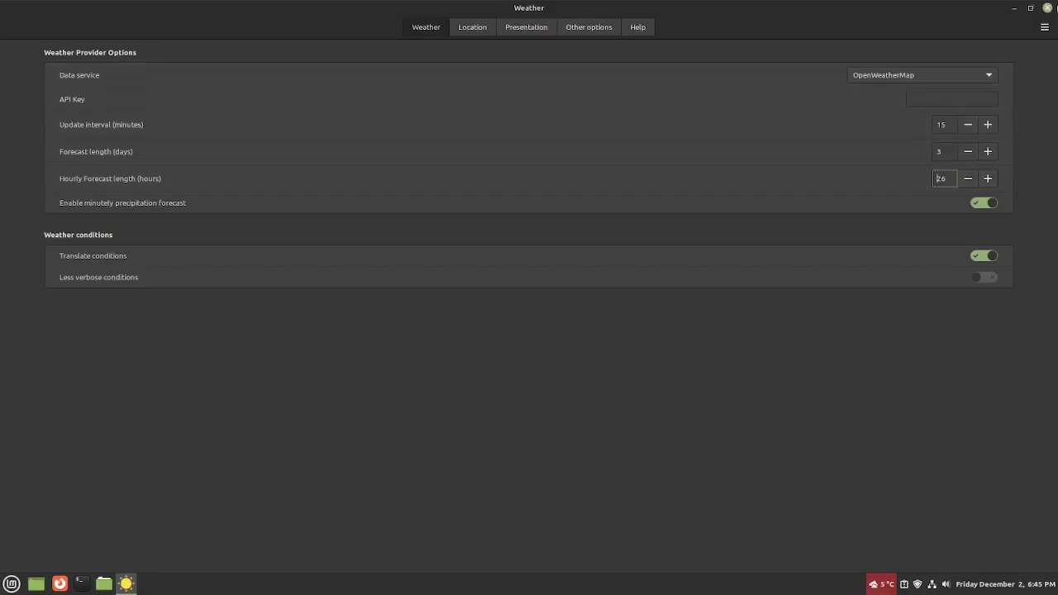
click(1054, 8)
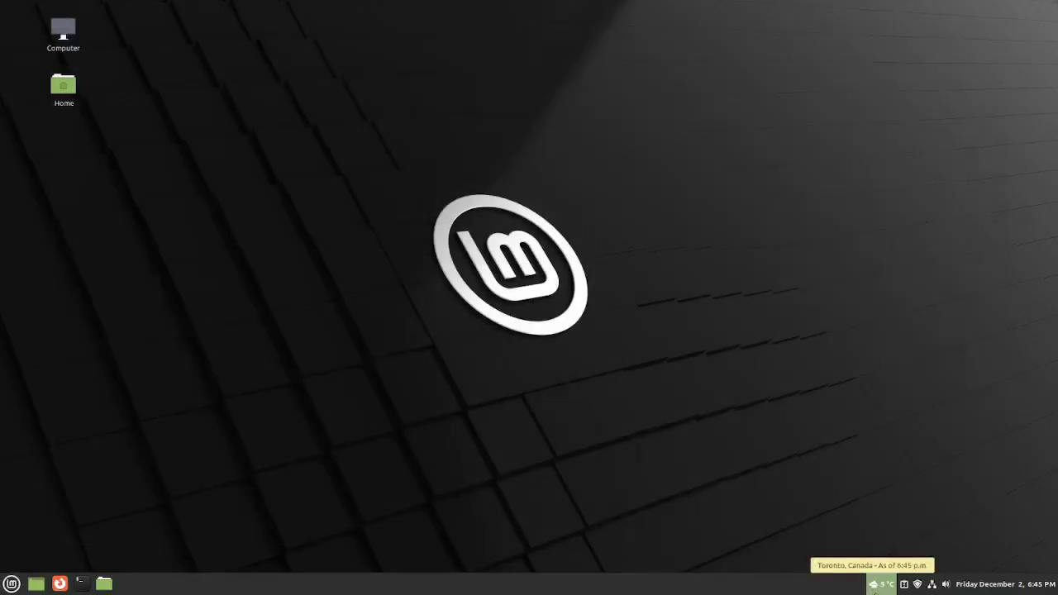
Expand the weather popup's hourly forecast, scroll through later hours, then close it
click(875, 587)
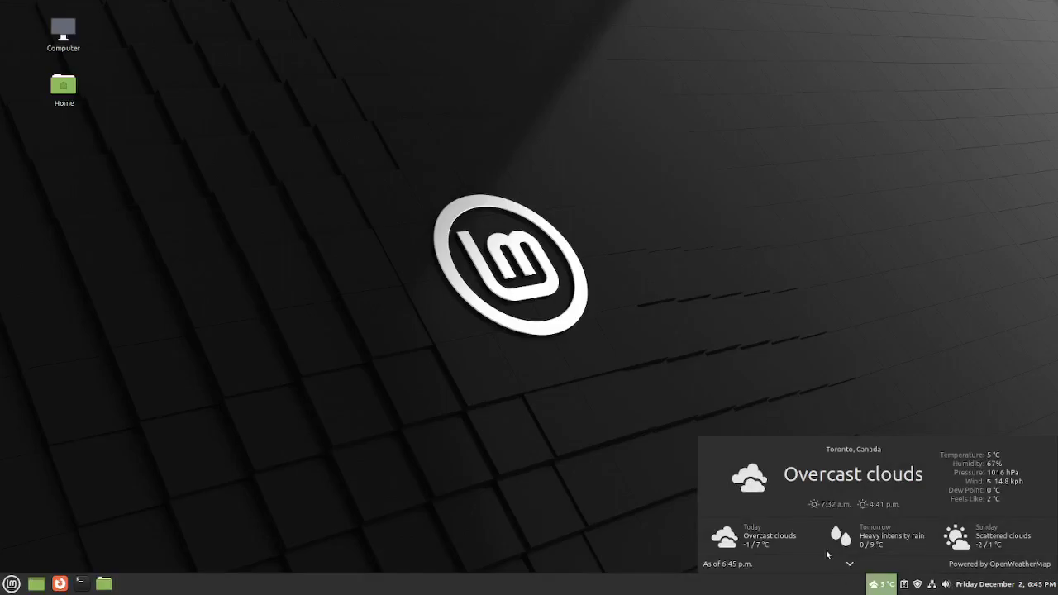
click(849, 564)
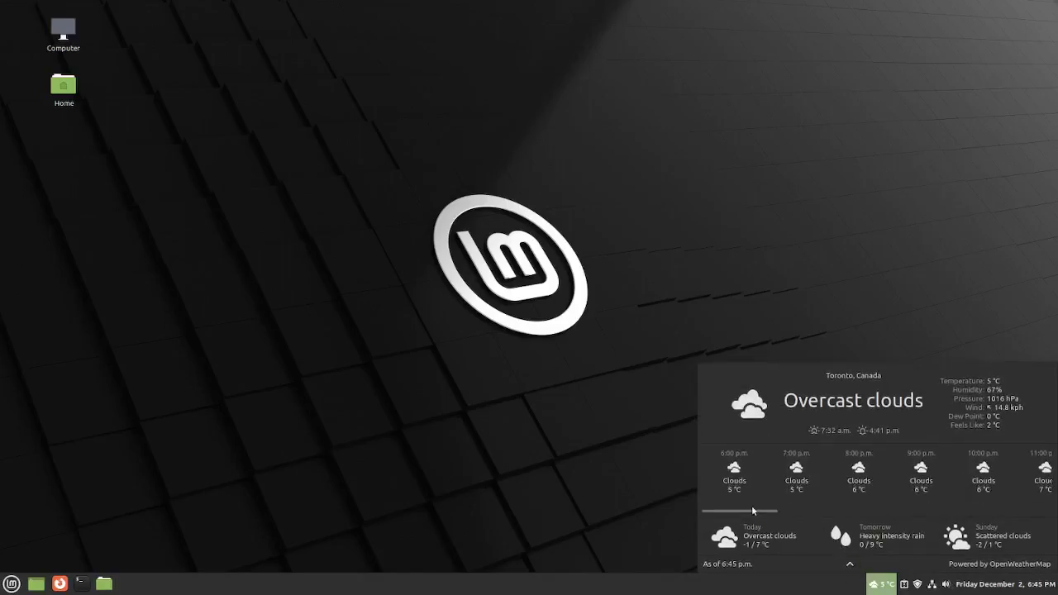
drag(750, 510, 609, 504)
click(414, 479)
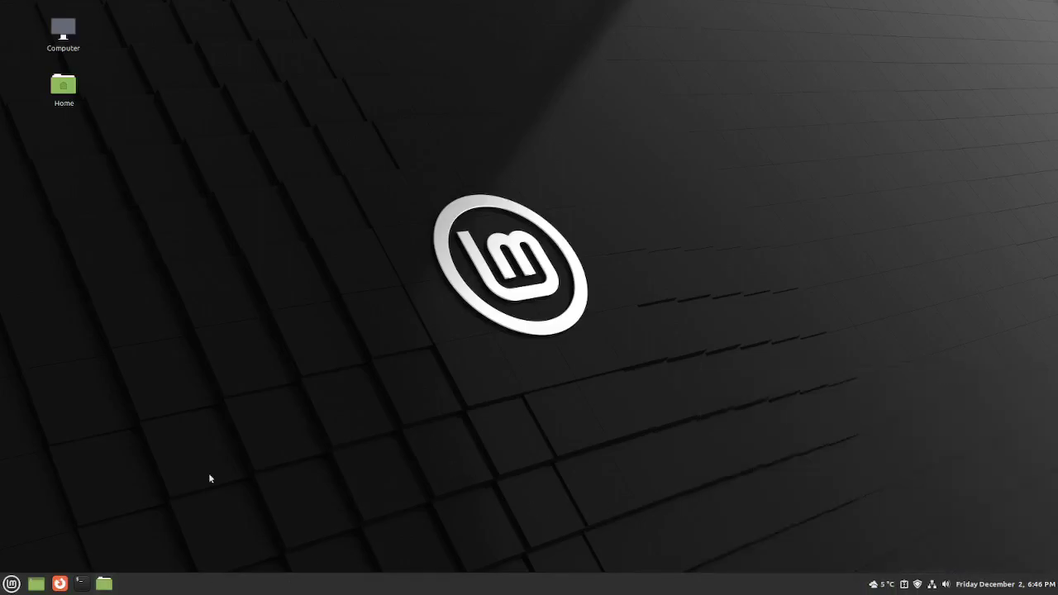
Set the Vanessa collection's Orketal picture as the desktop wallpaper
right_click(695, 319)
click(579, 353)
right_click(678, 328)
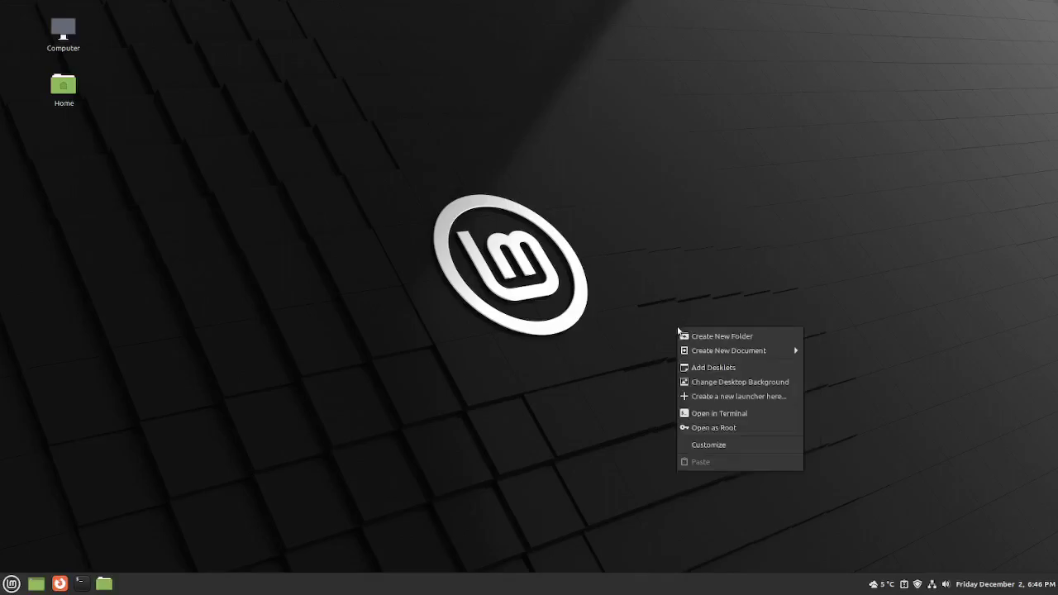
click(759, 384)
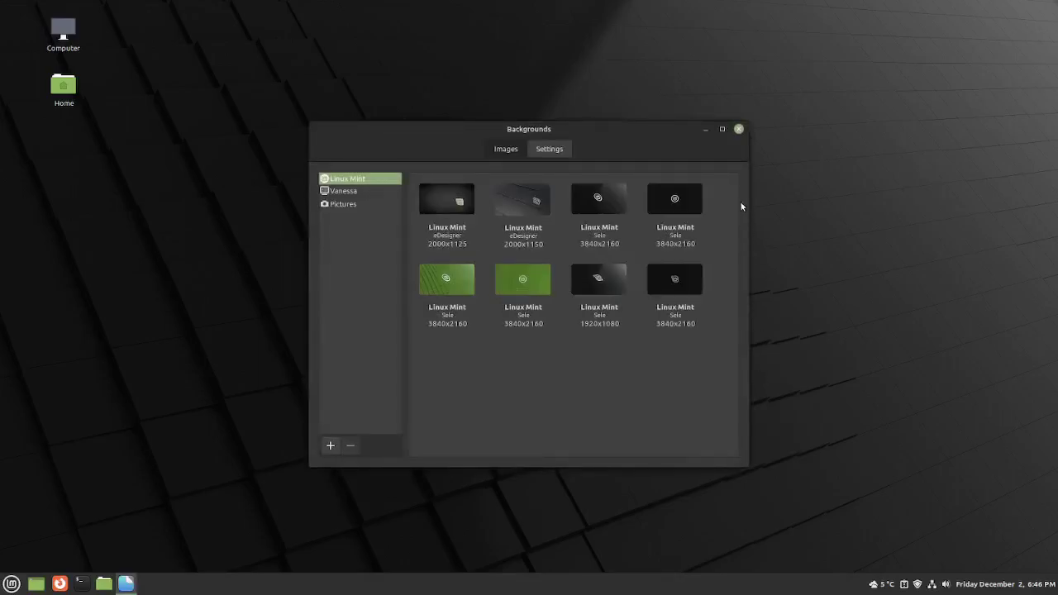
click(721, 130)
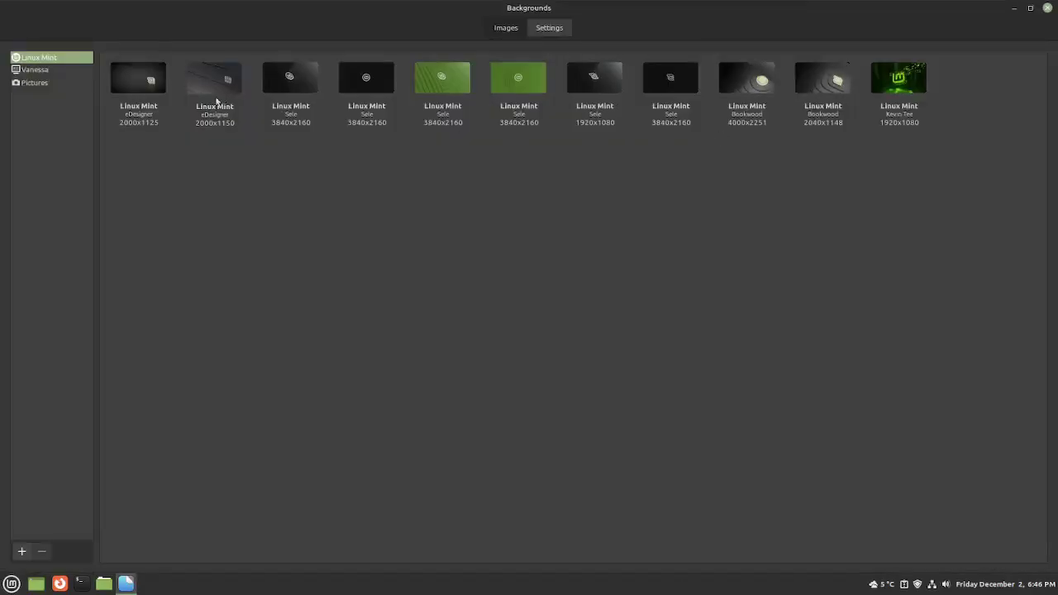
click(1030, 9)
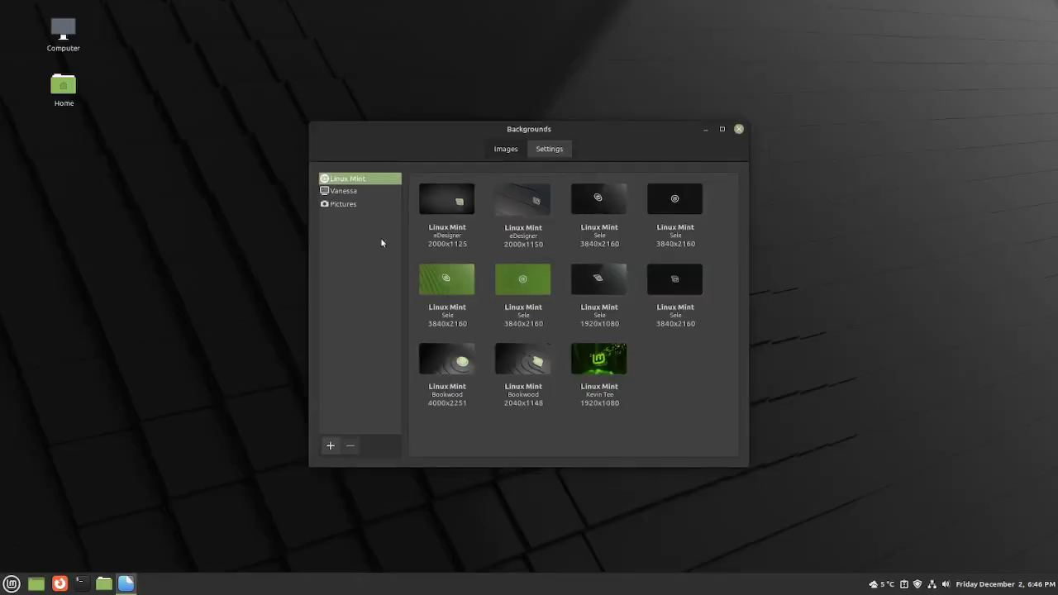
click(350, 192)
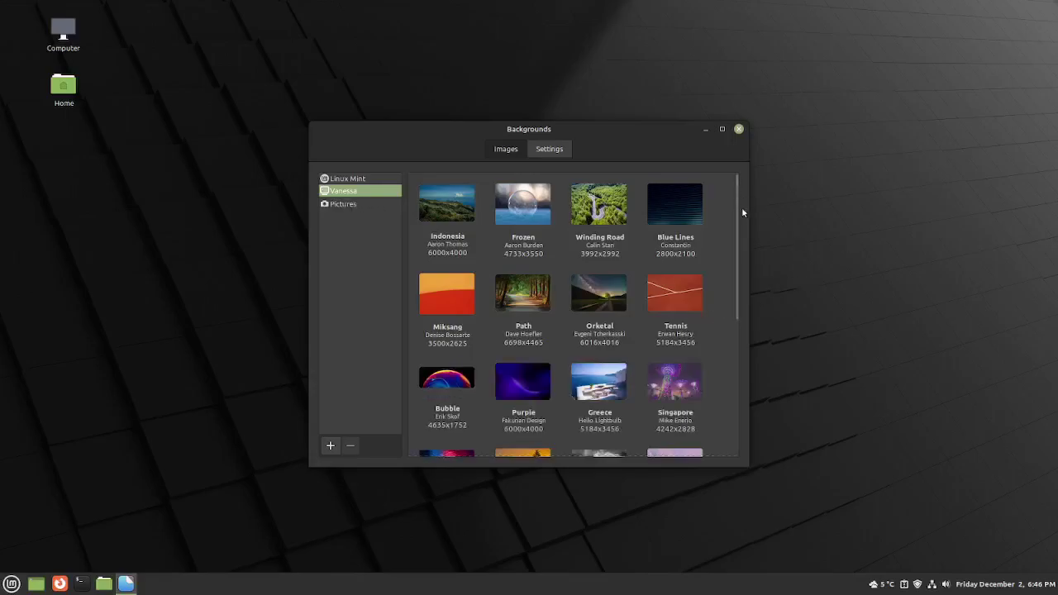
click(721, 129)
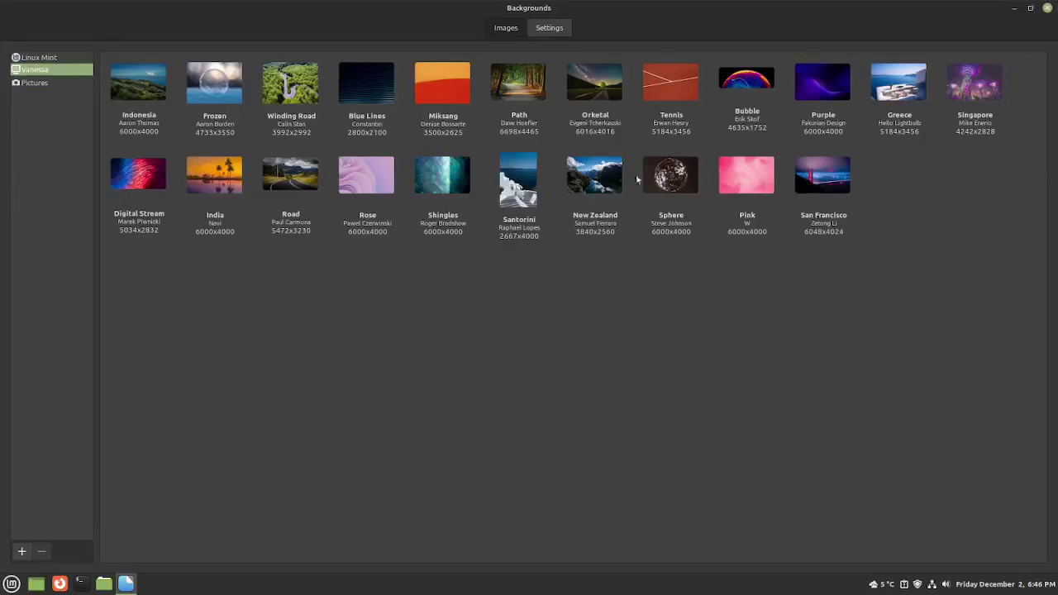
click(597, 95)
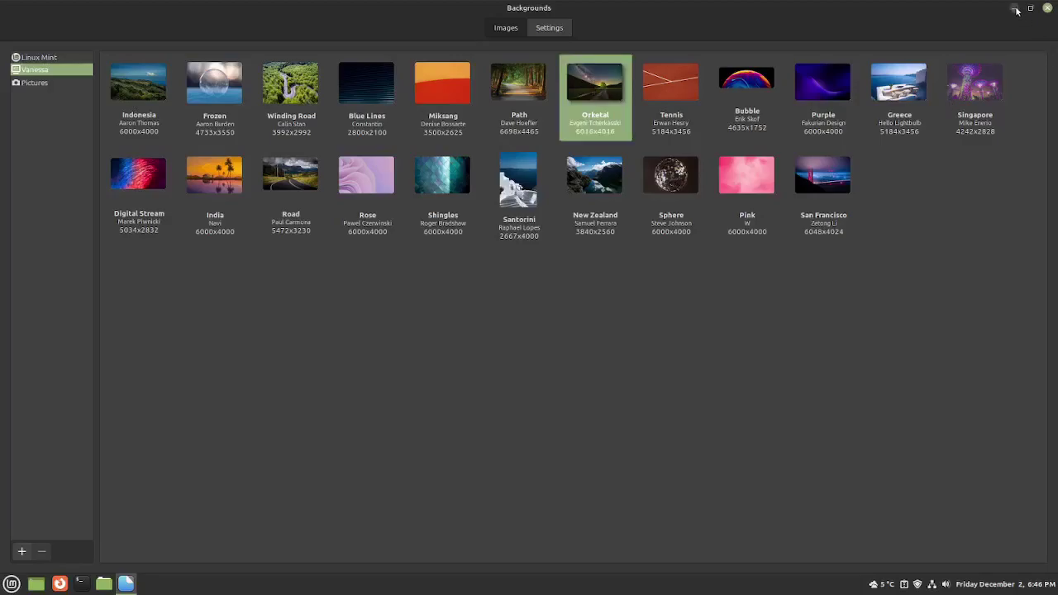
click(1047, 8)
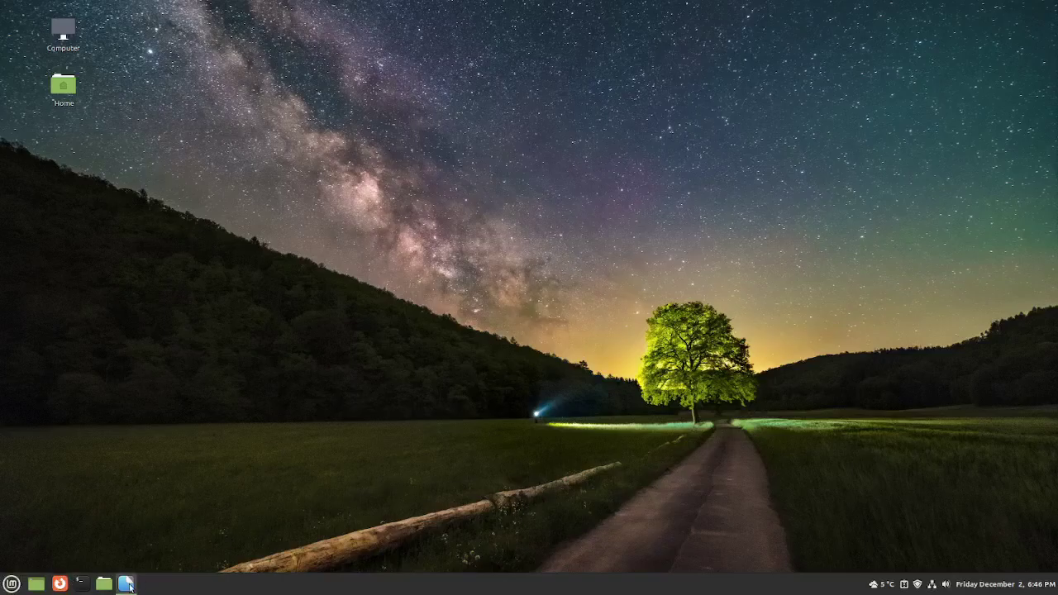
Preview the Singapore and Greece wallpapers on the desktop
mouse_move(128, 584)
click(154, 568)
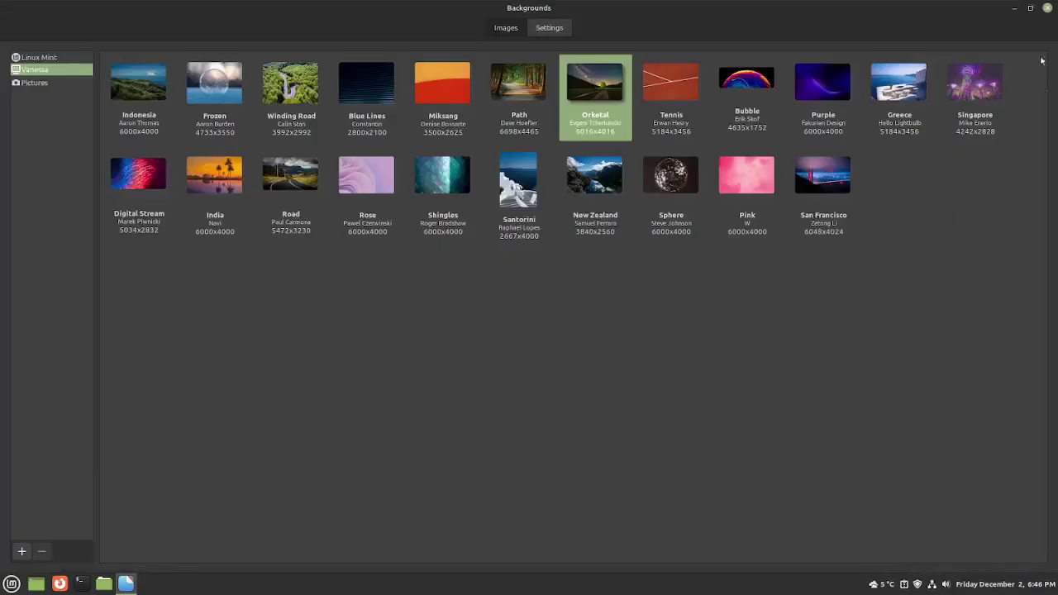
click(978, 81)
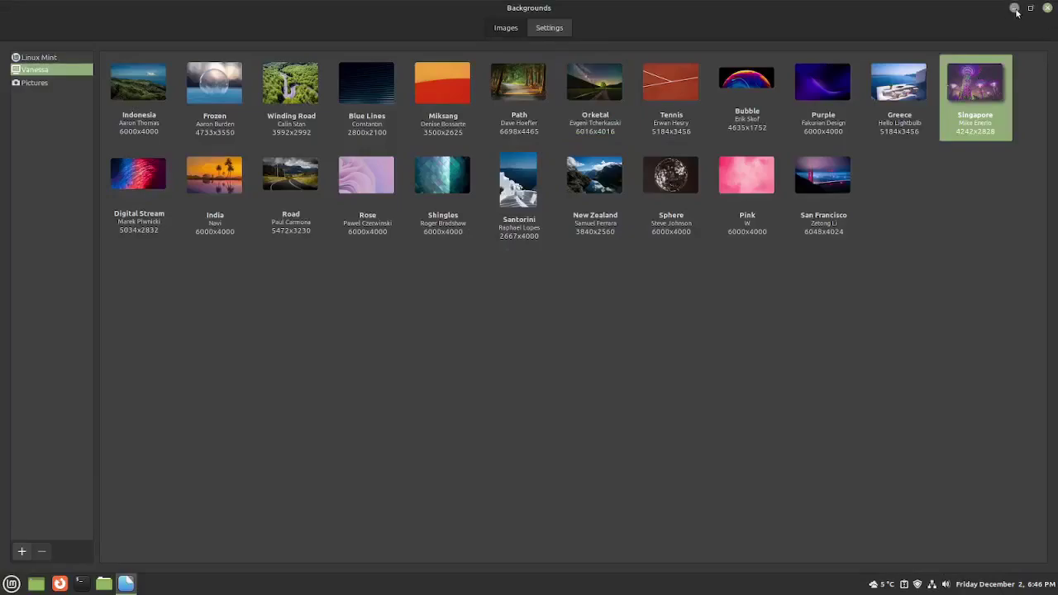
click(1015, 9)
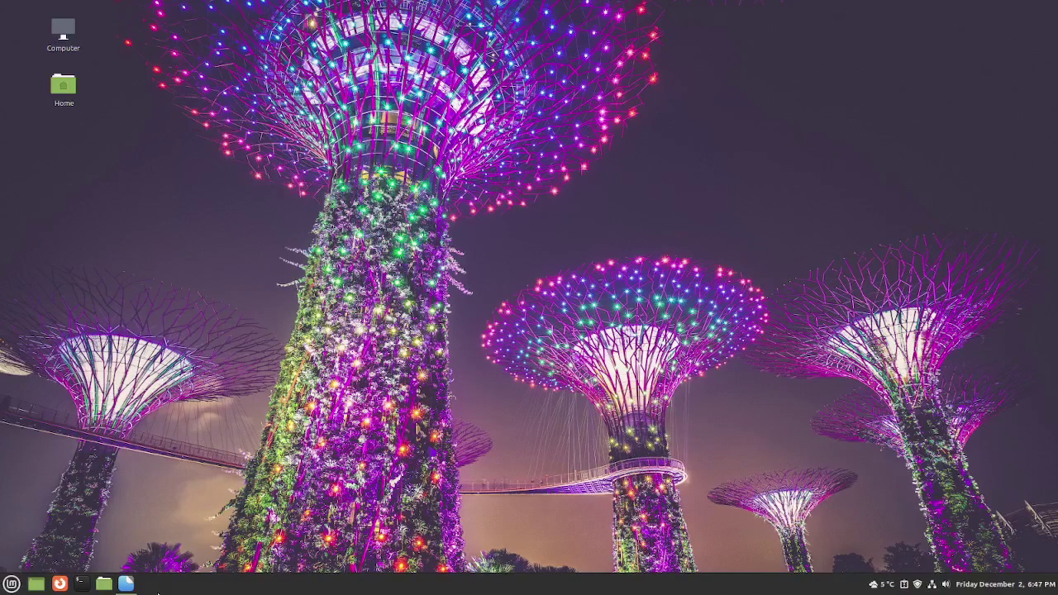
click(126, 584)
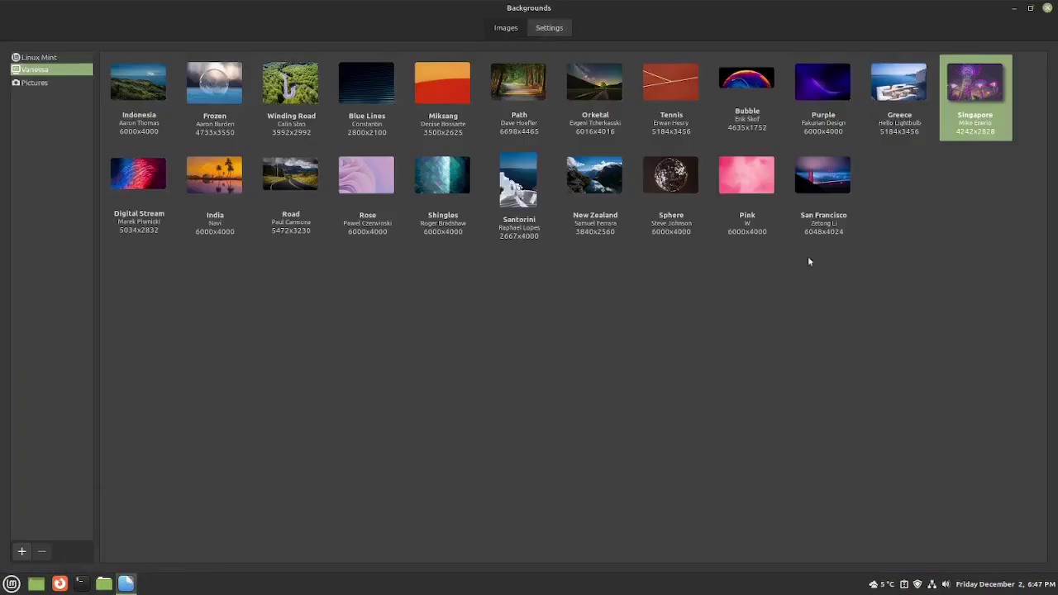
click(902, 86)
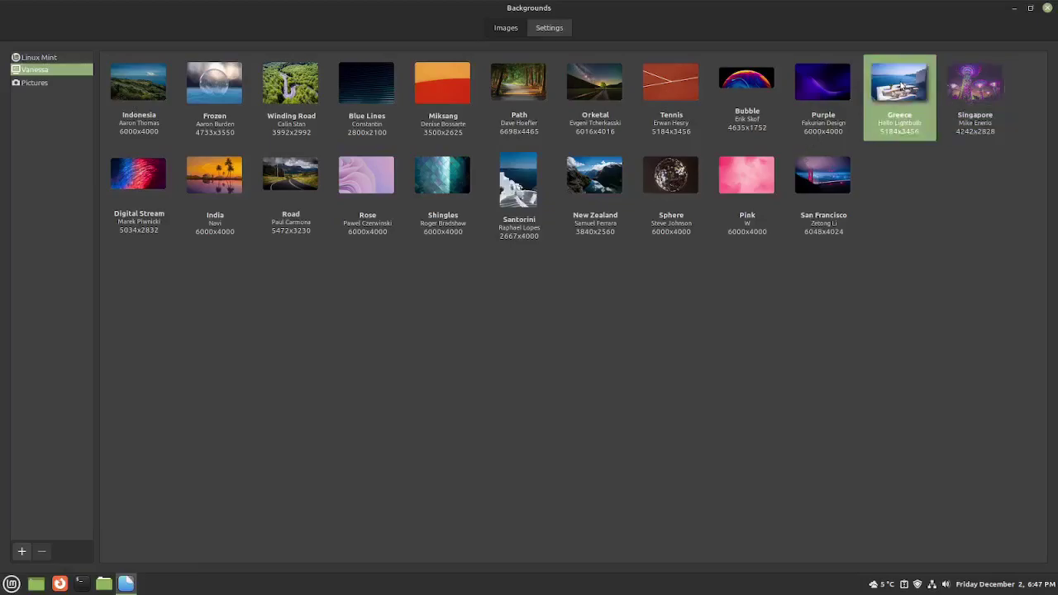
click(1015, 7)
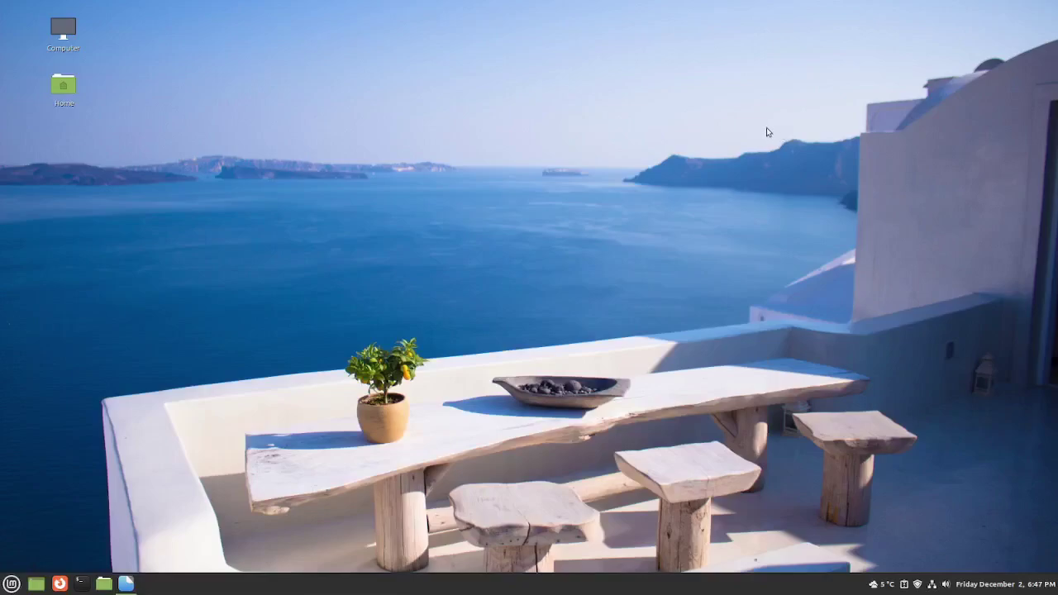
Switch the wallpaper back to Orketal and close the Backgrounds window
click(127, 584)
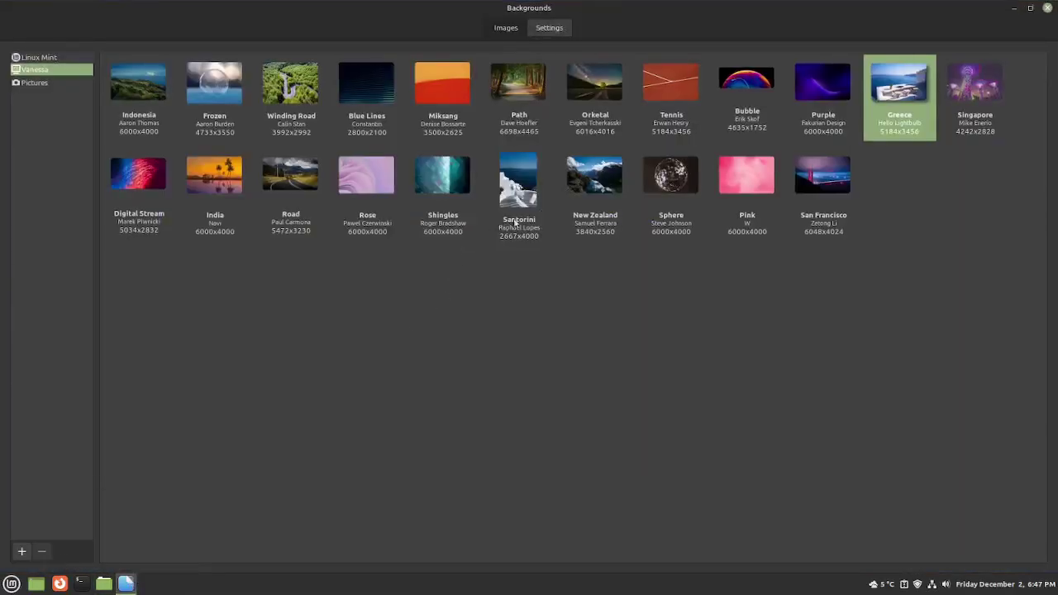
click(598, 87)
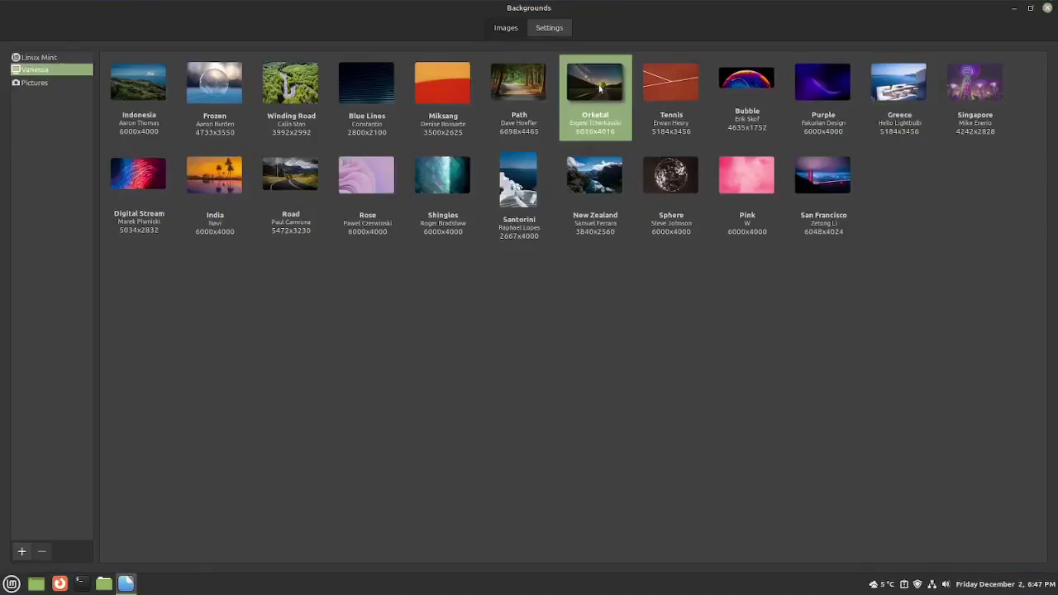
click(1014, 8)
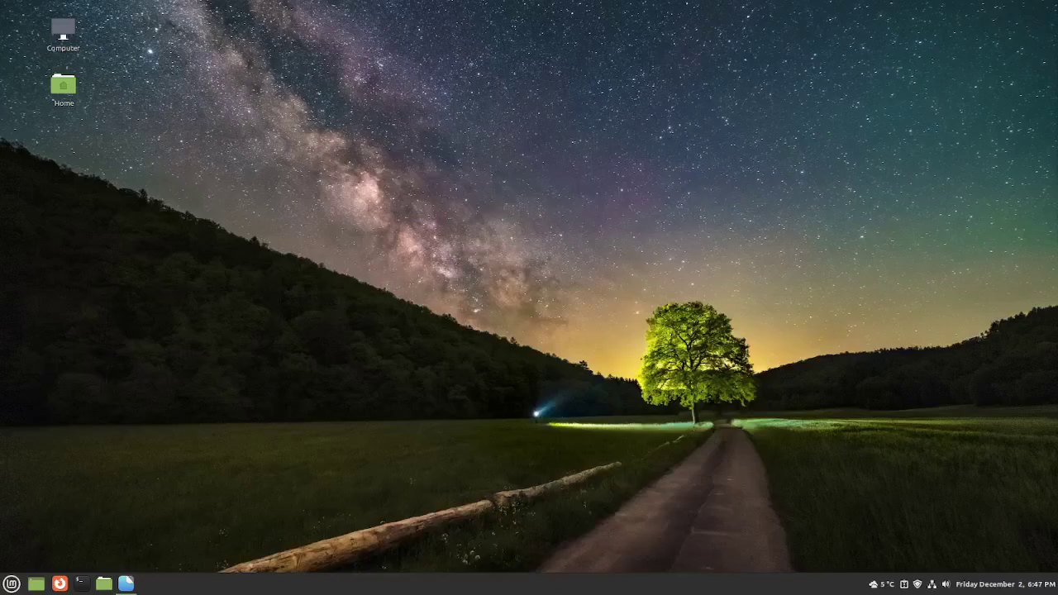
click(128, 585)
click(1047, 8)
Set the default font to Ubuntu Bold size 11 in Font Selection
click(11, 583)
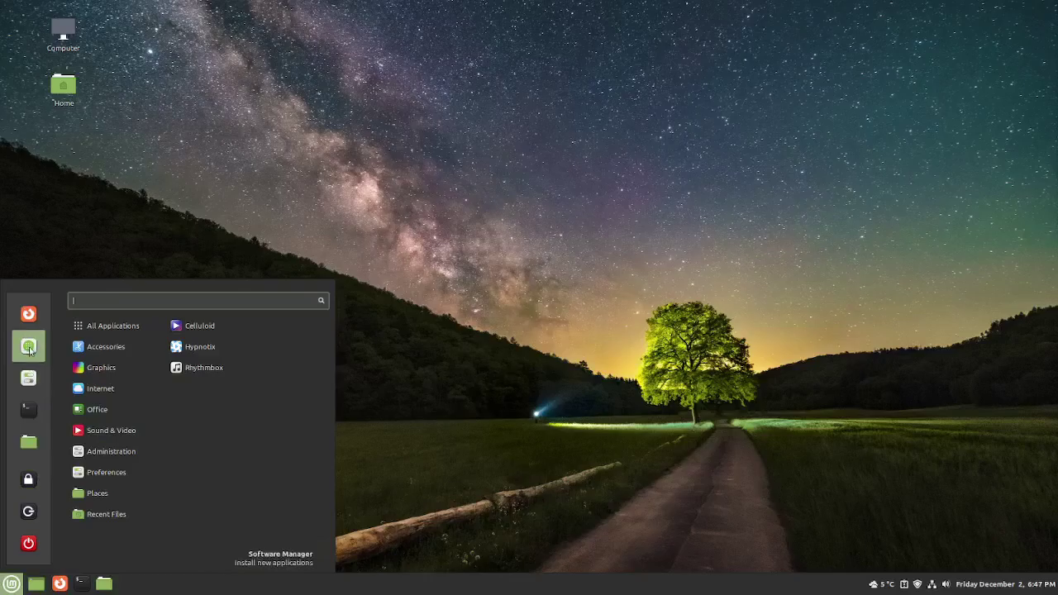
click(28, 378)
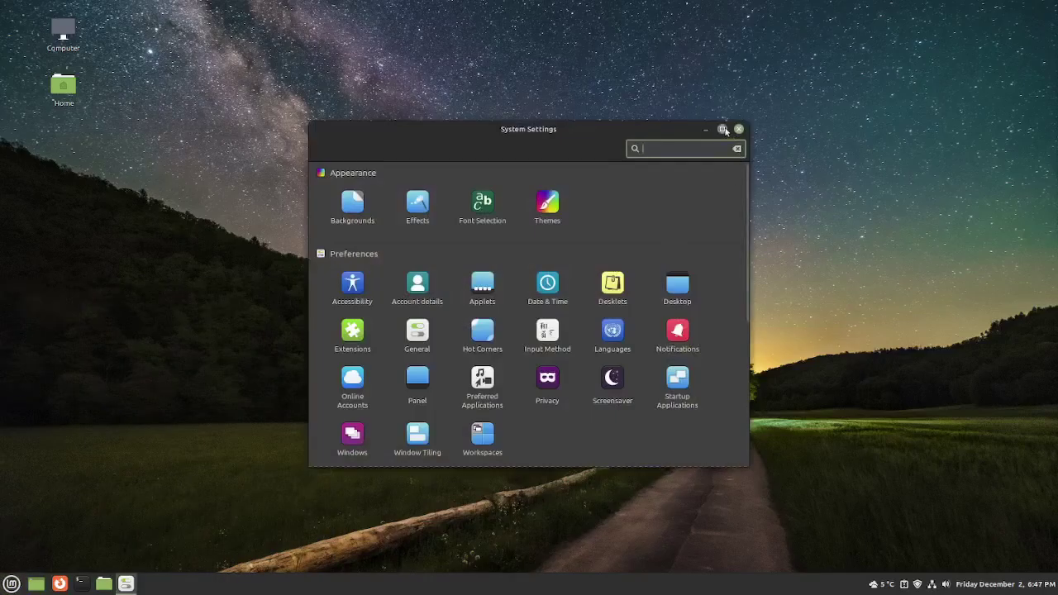
click(721, 129)
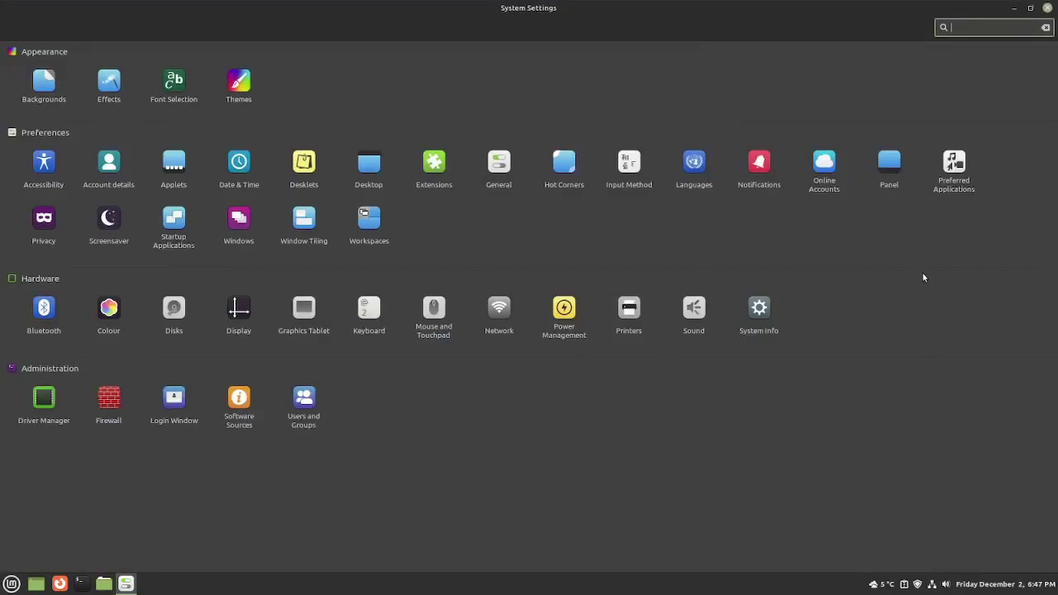
click(175, 84)
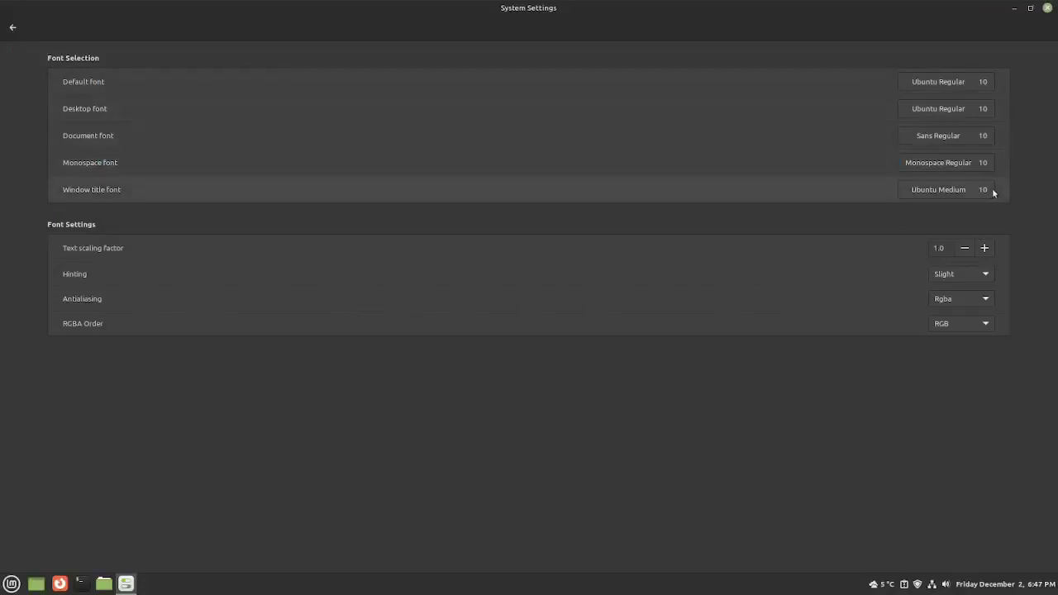
click(944, 80)
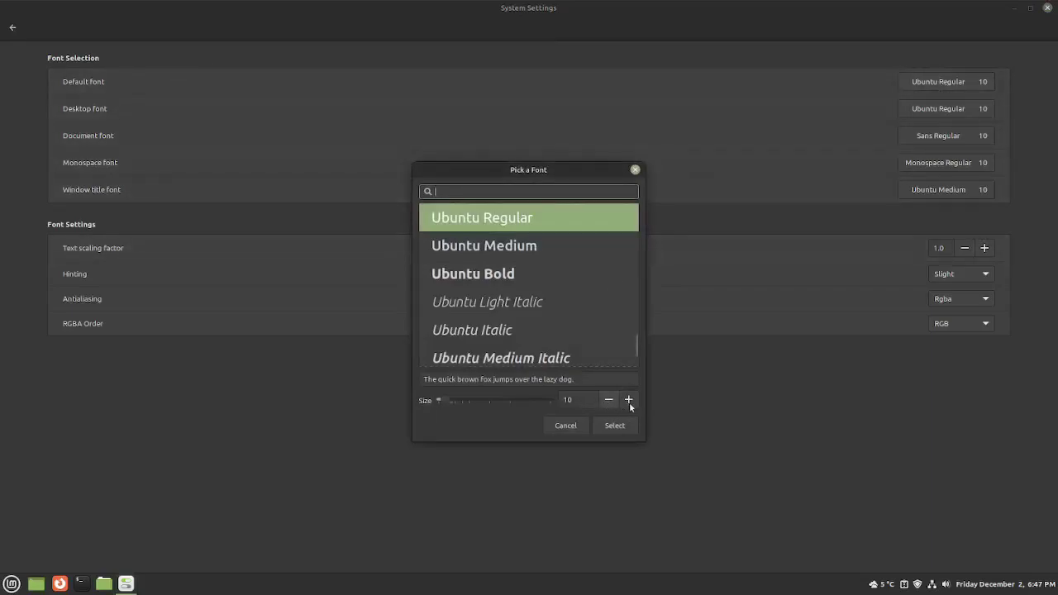
click(629, 401)
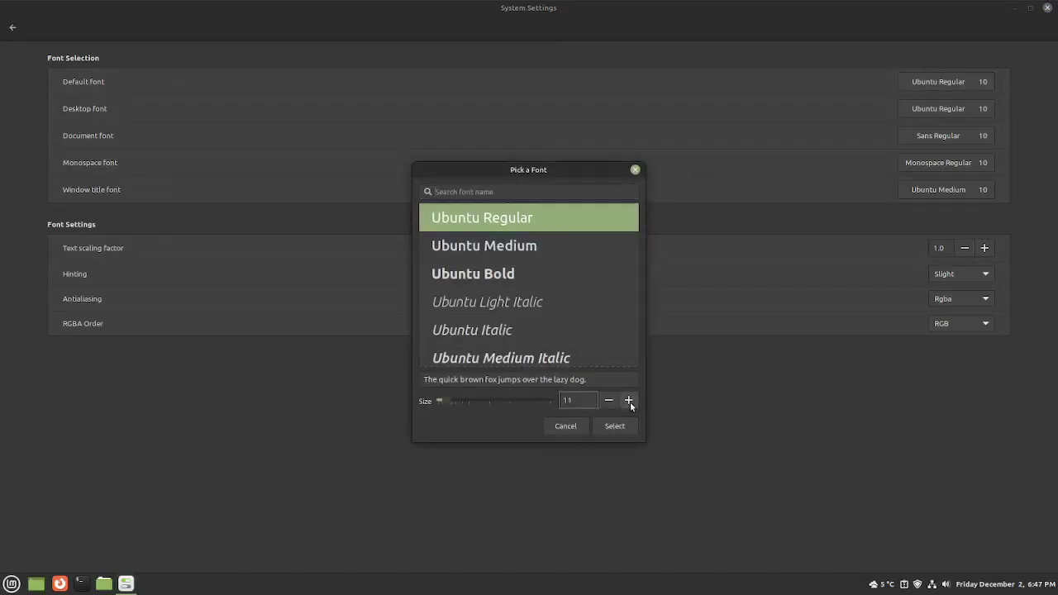
click(502, 271)
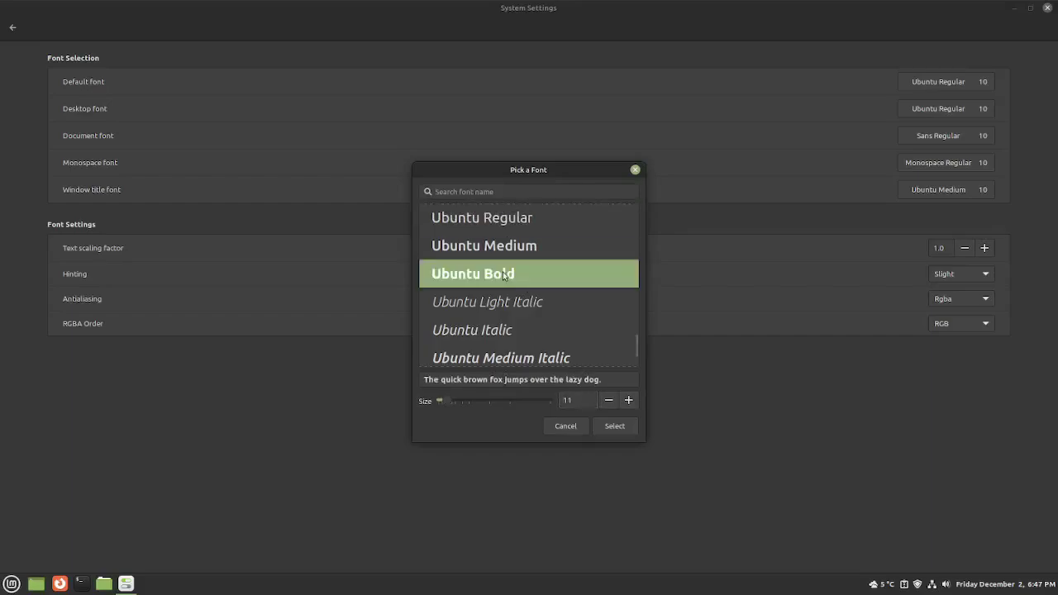
click(612, 427)
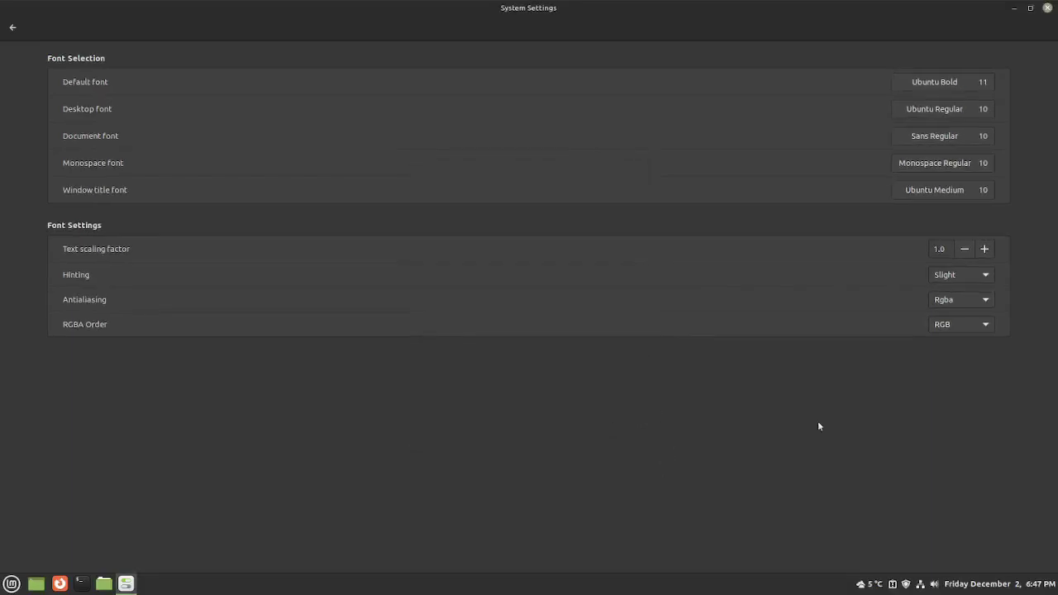
click(1047, 7)
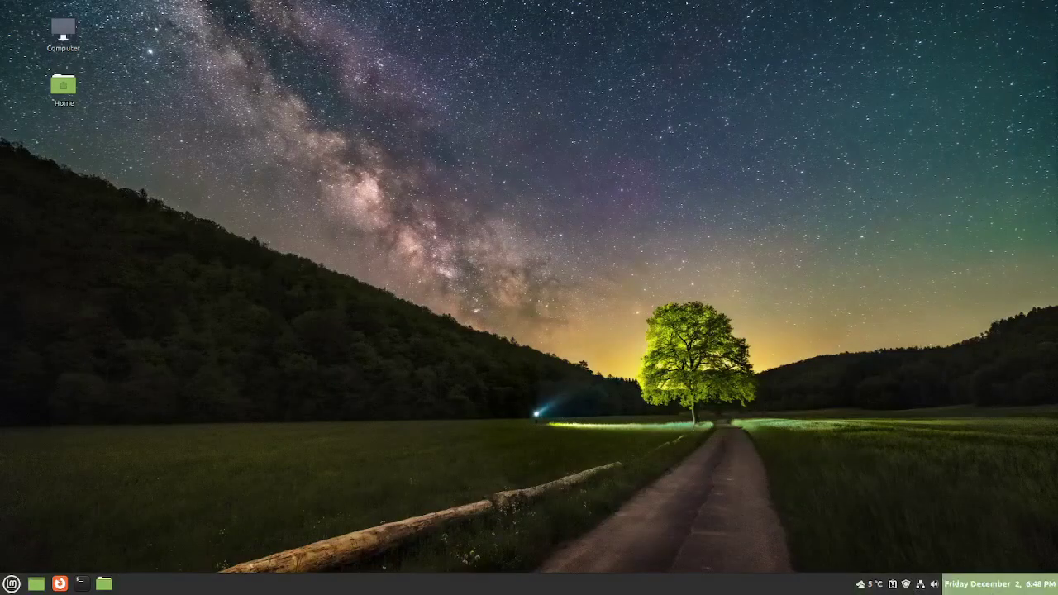
Set the screensaver delay to Never and disable locking on sleep and after screensaver
click(8, 585)
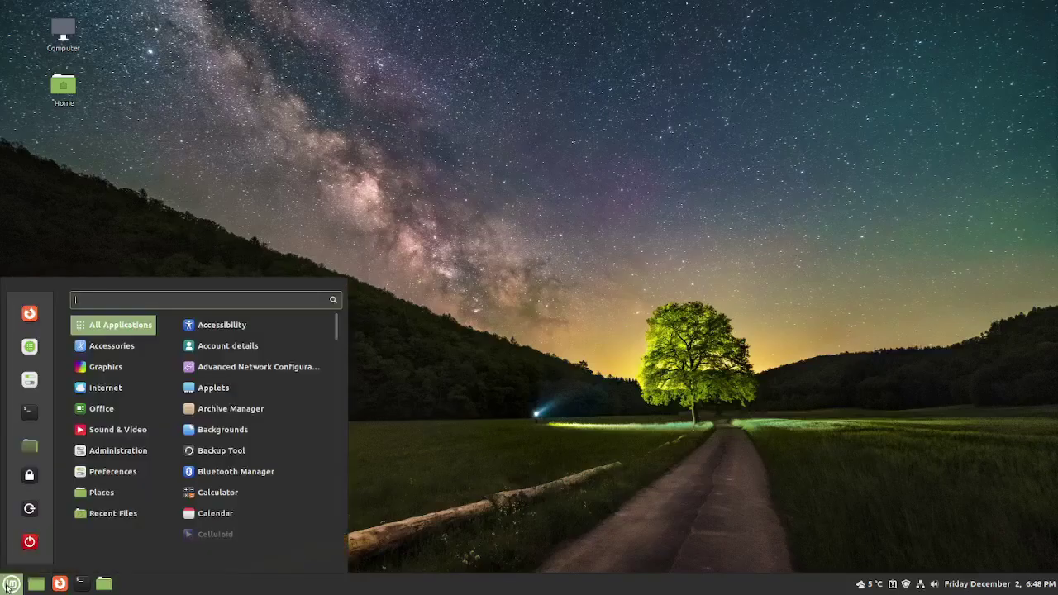
click(31, 379)
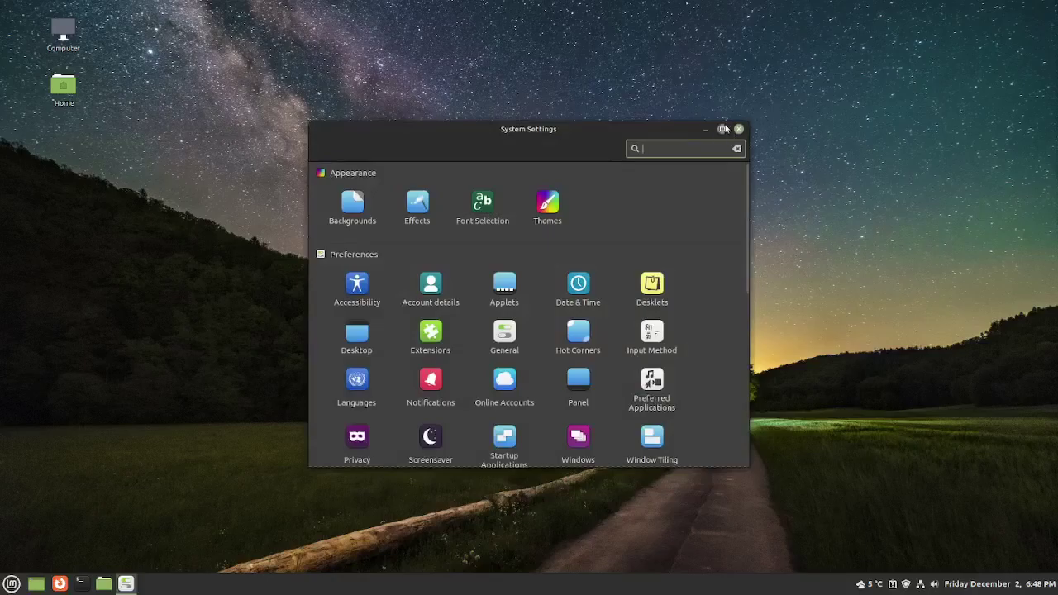
click(722, 129)
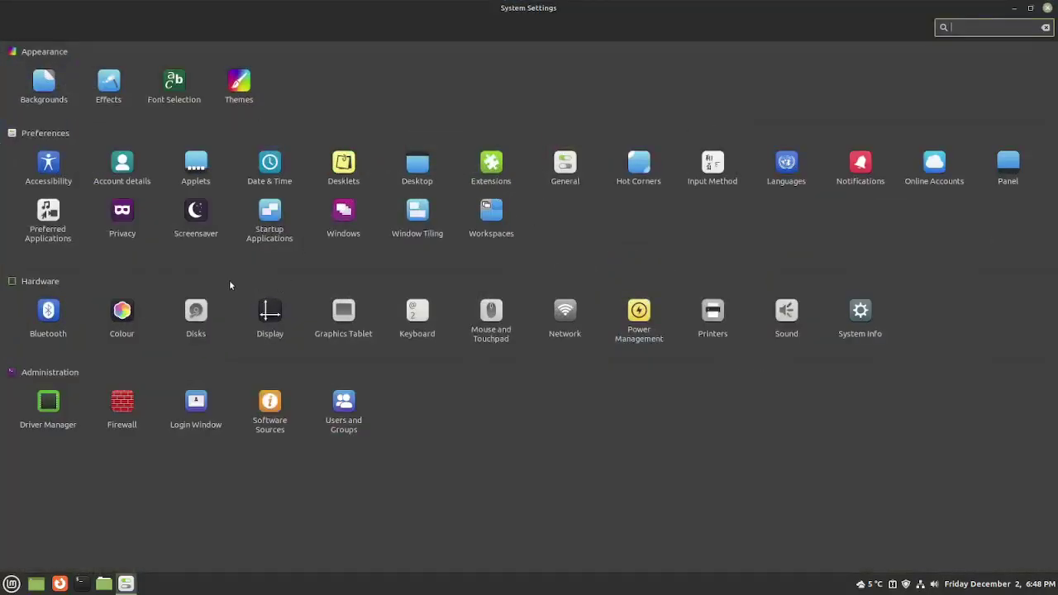
click(196, 216)
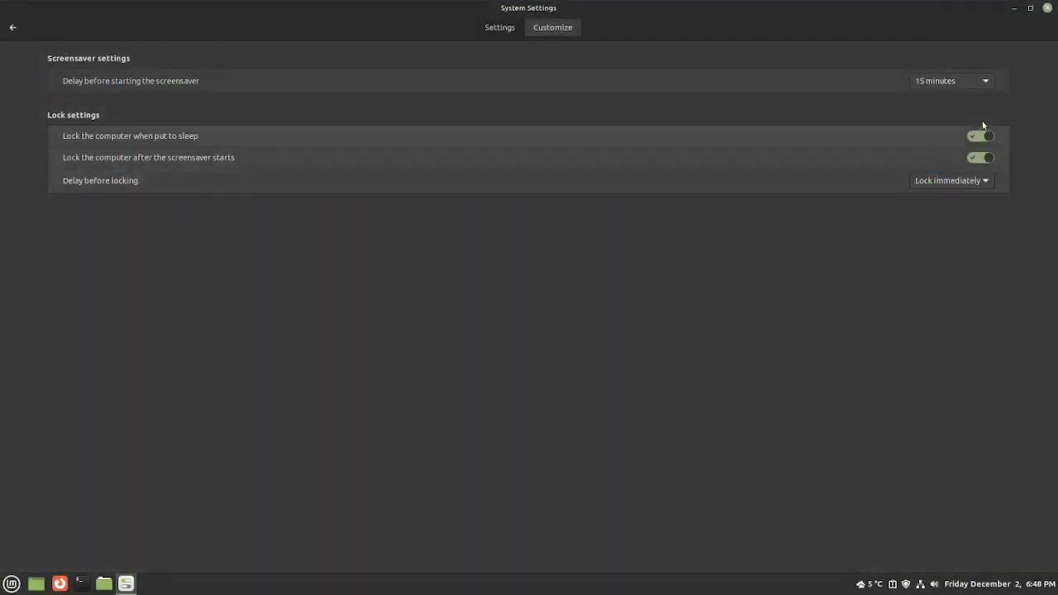
click(984, 81)
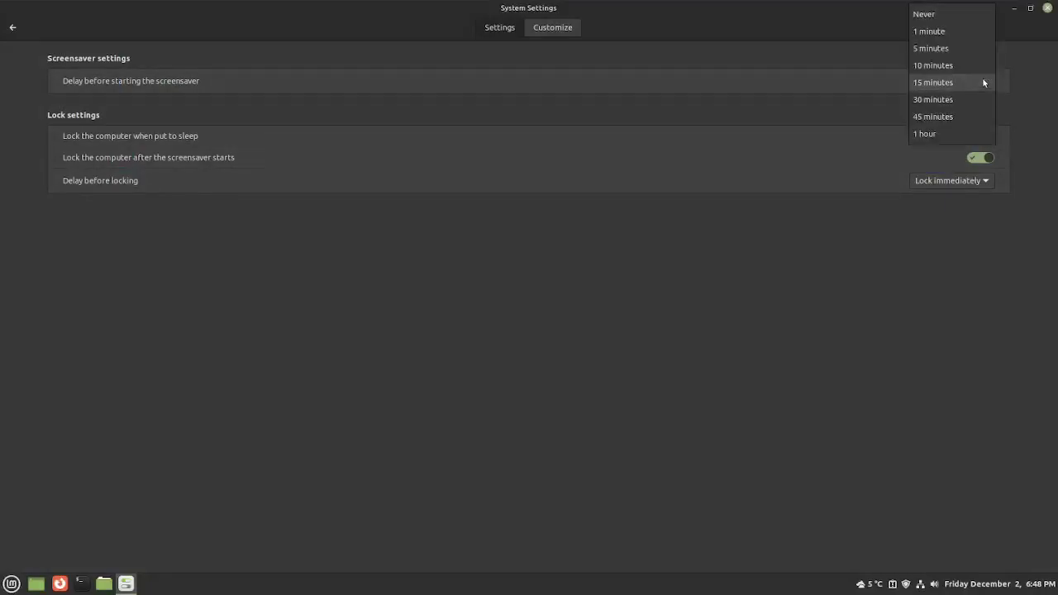
click(944, 14)
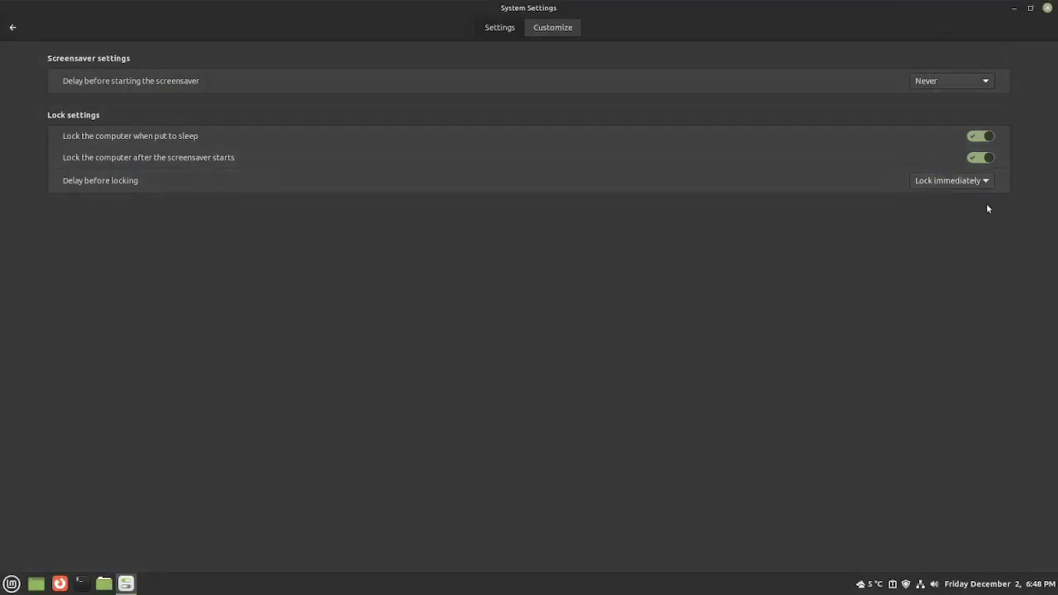
click(974, 136)
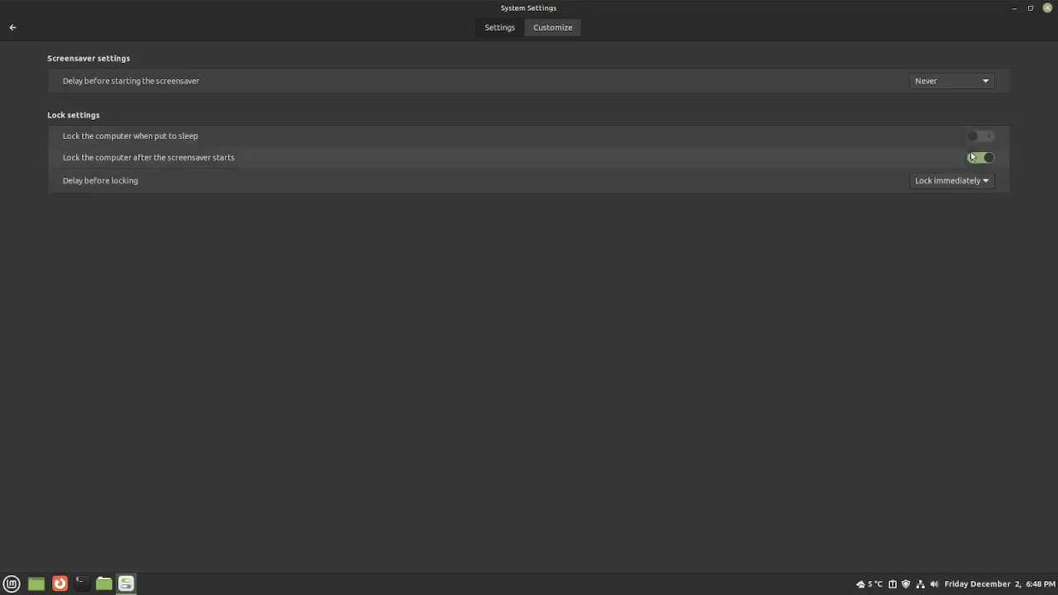
click(977, 157)
click(1047, 7)
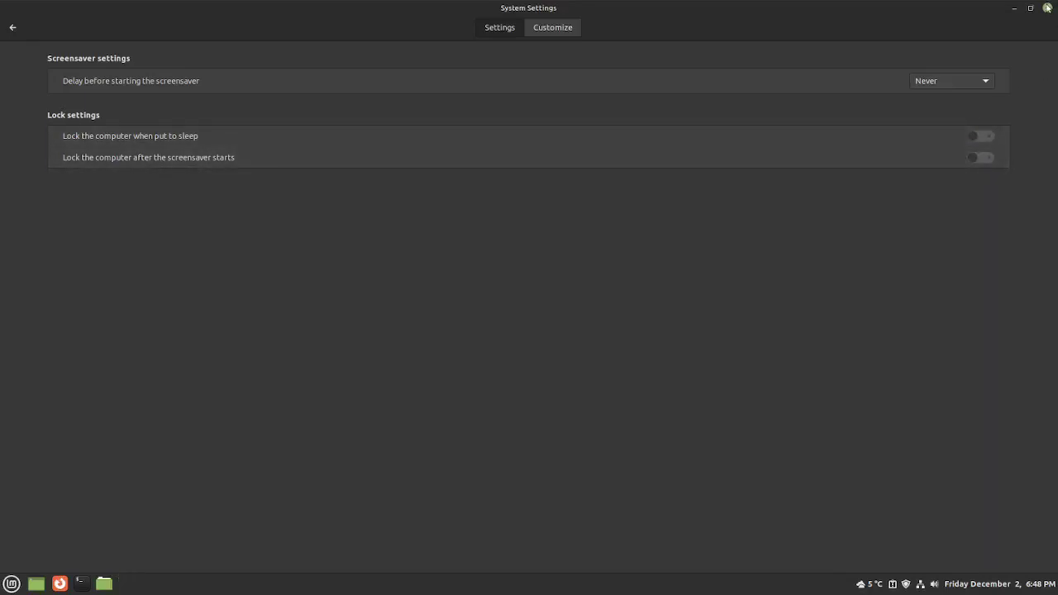
Set Power Management's 'Turn off the screen when inactive for' to Never
click(11, 584)
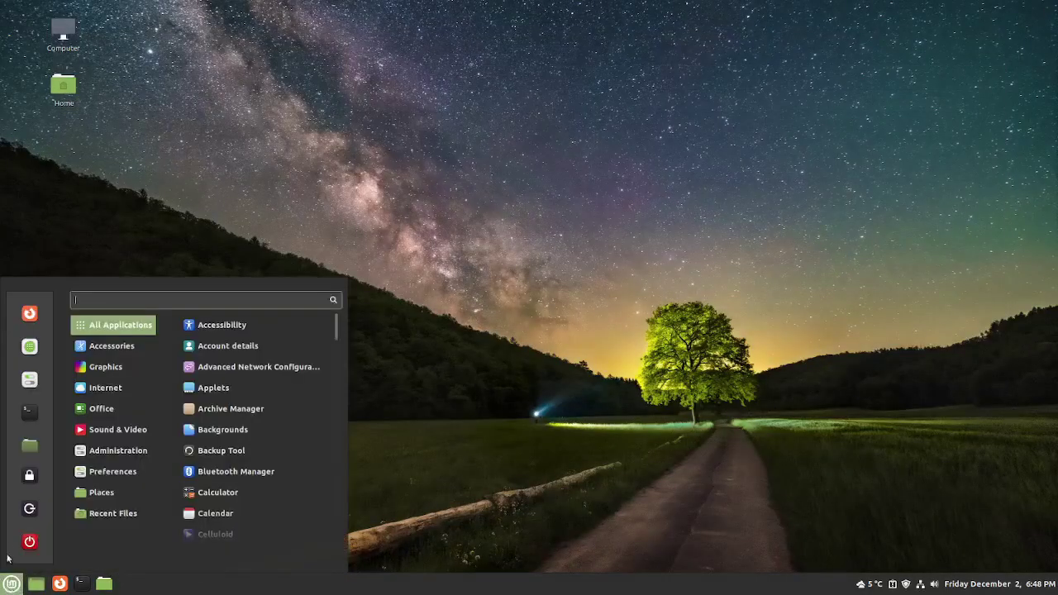
click(28, 378)
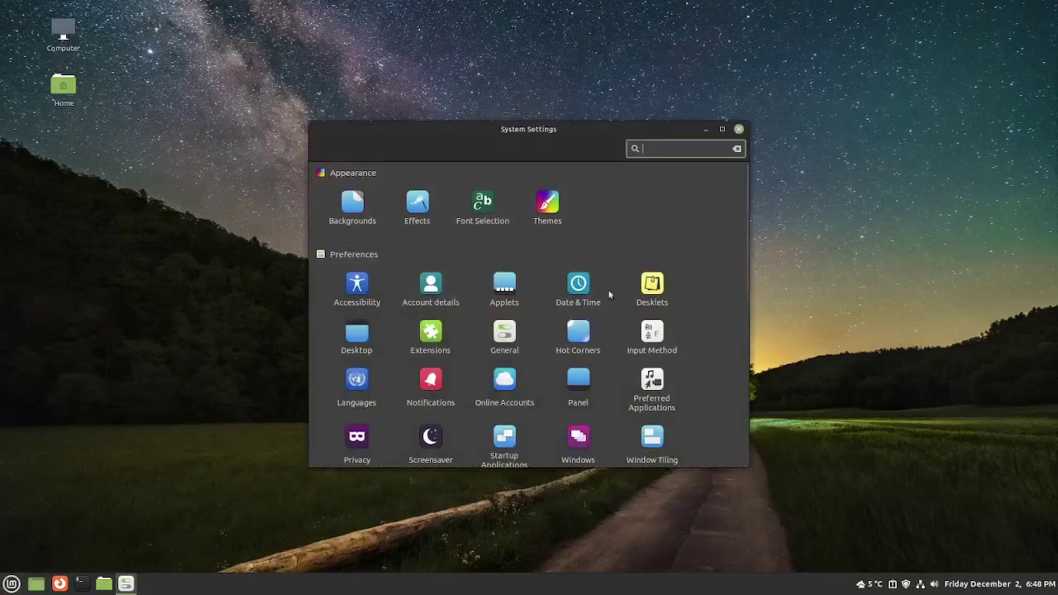
click(723, 130)
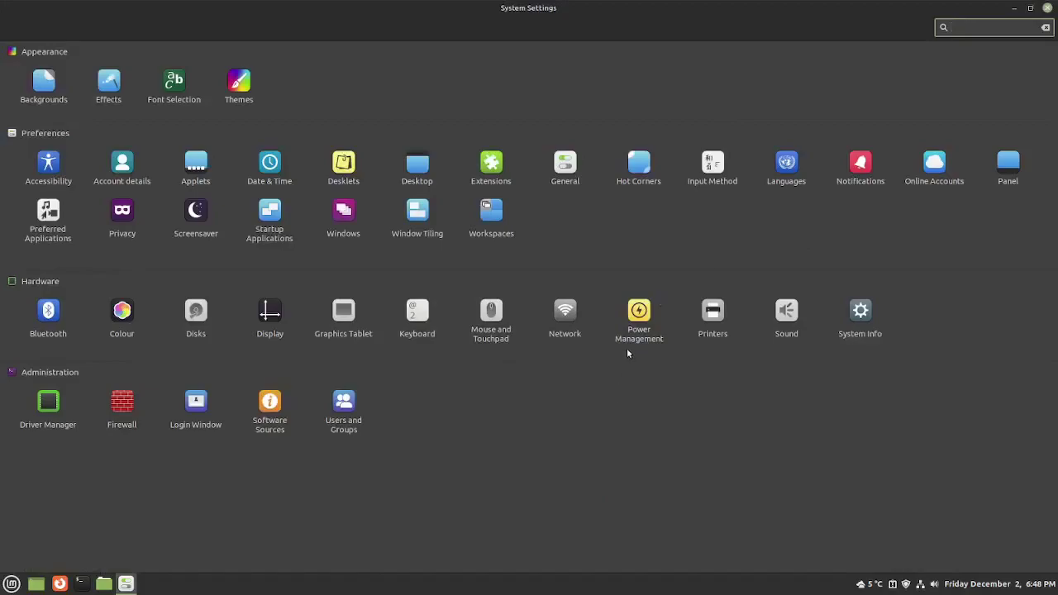
click(640, 319)
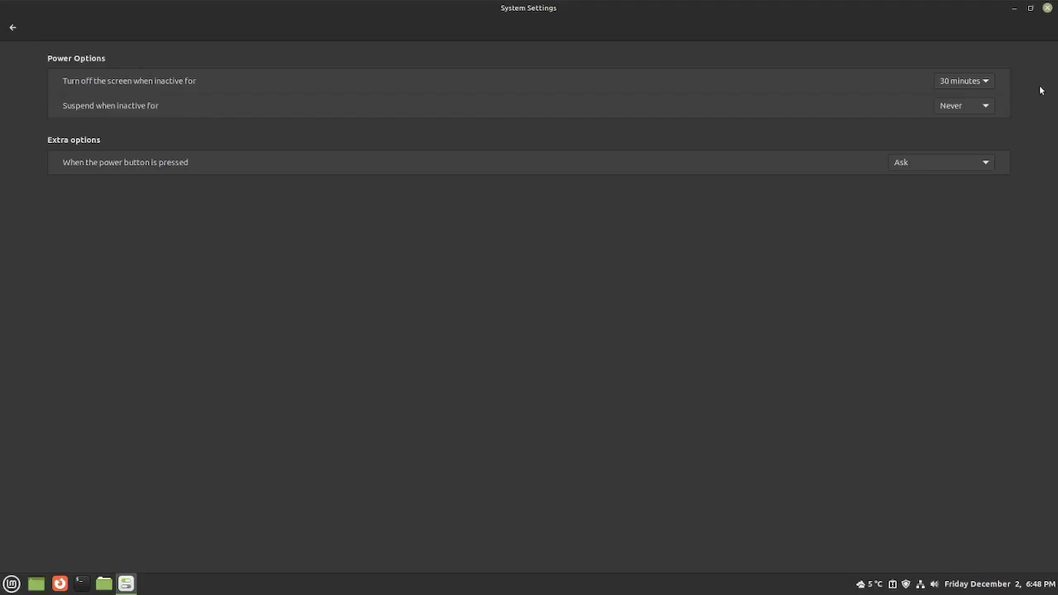
click(986, 83)
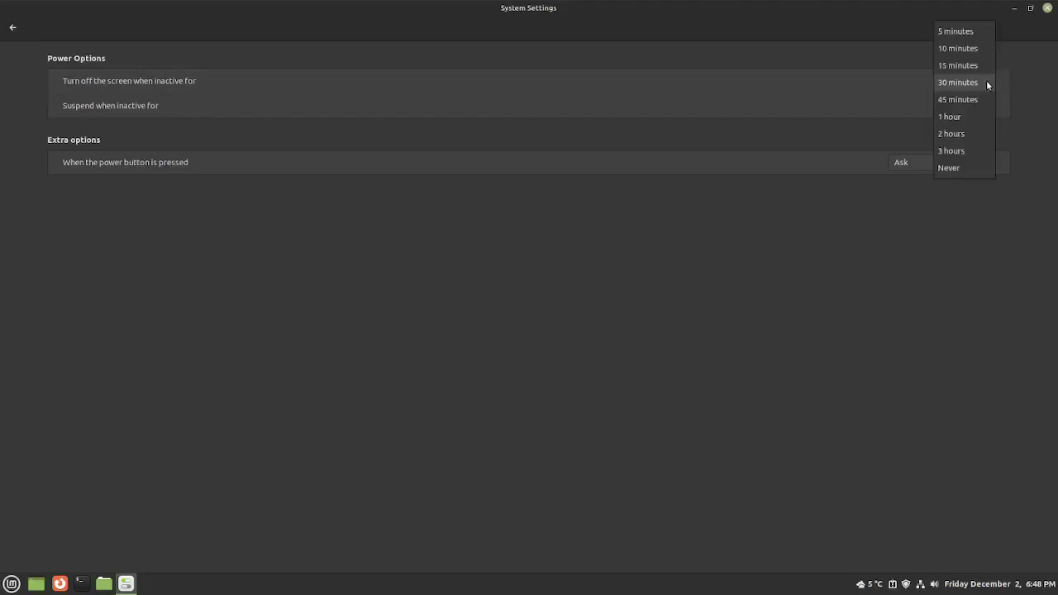
click(952, 168)
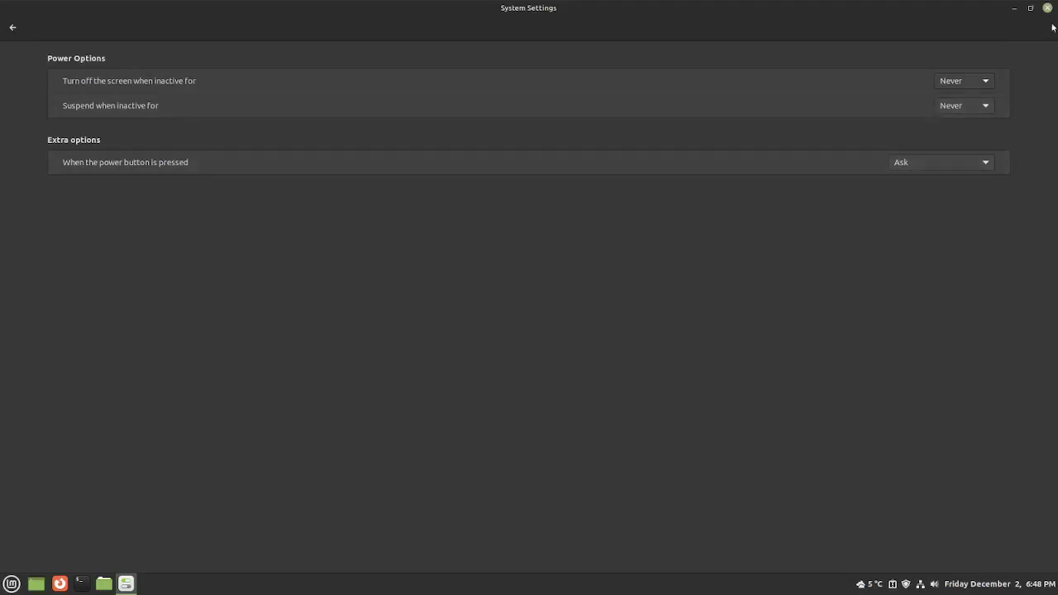
click(13, 31)
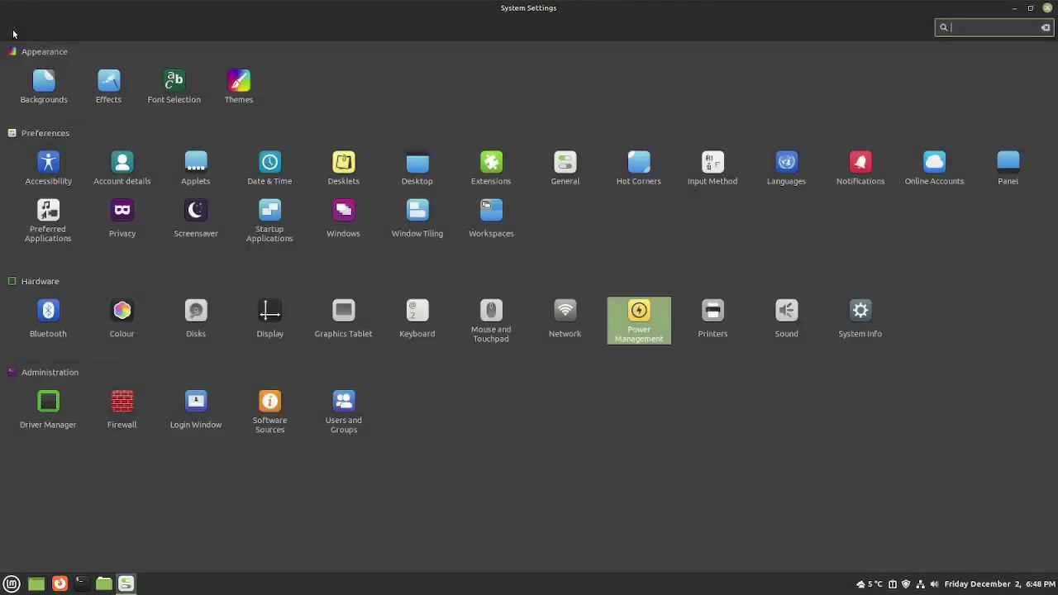
Authenticate into Firewall settings, maximize it, and switch the firewall Status on
click(128, 413)
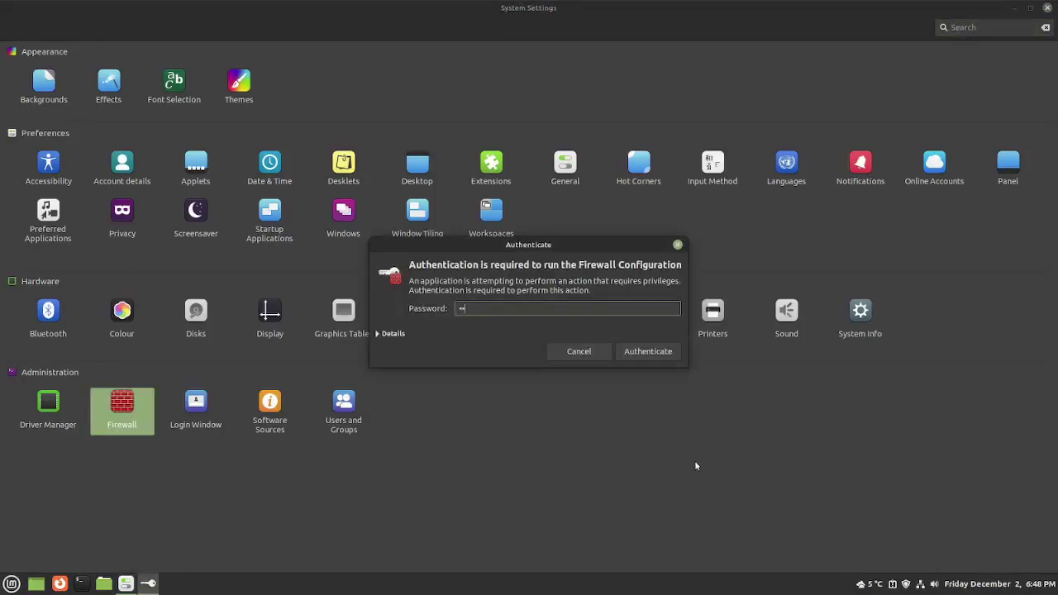
key(Return)
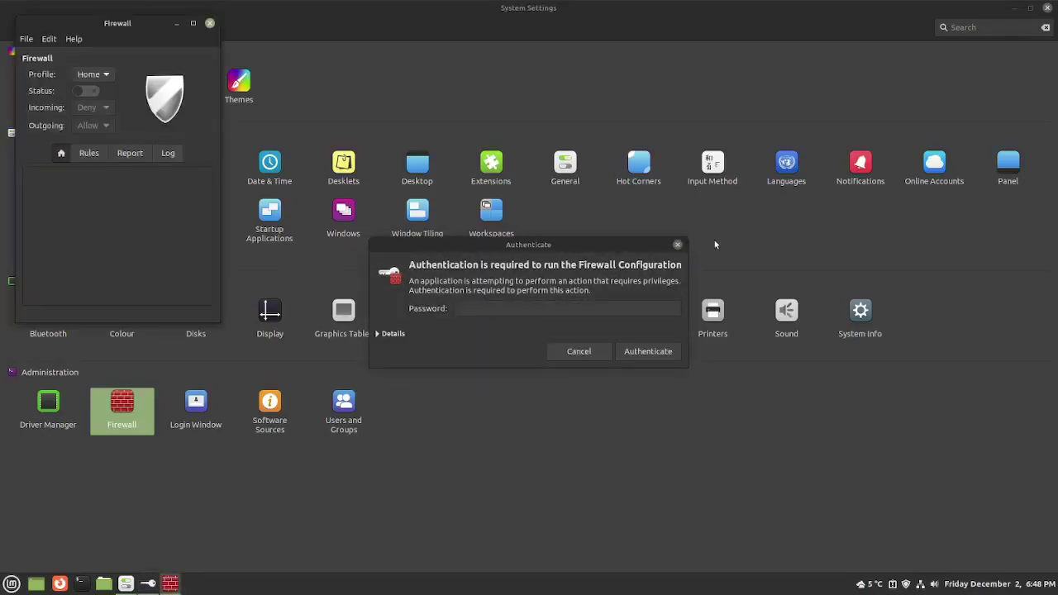
click(678, 244)
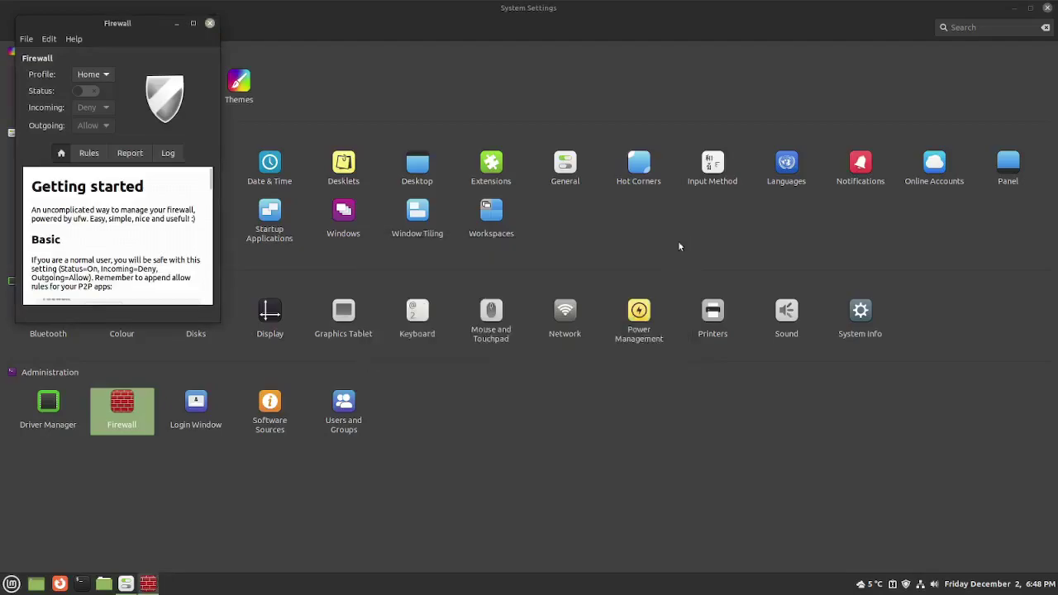
click(192, 24)
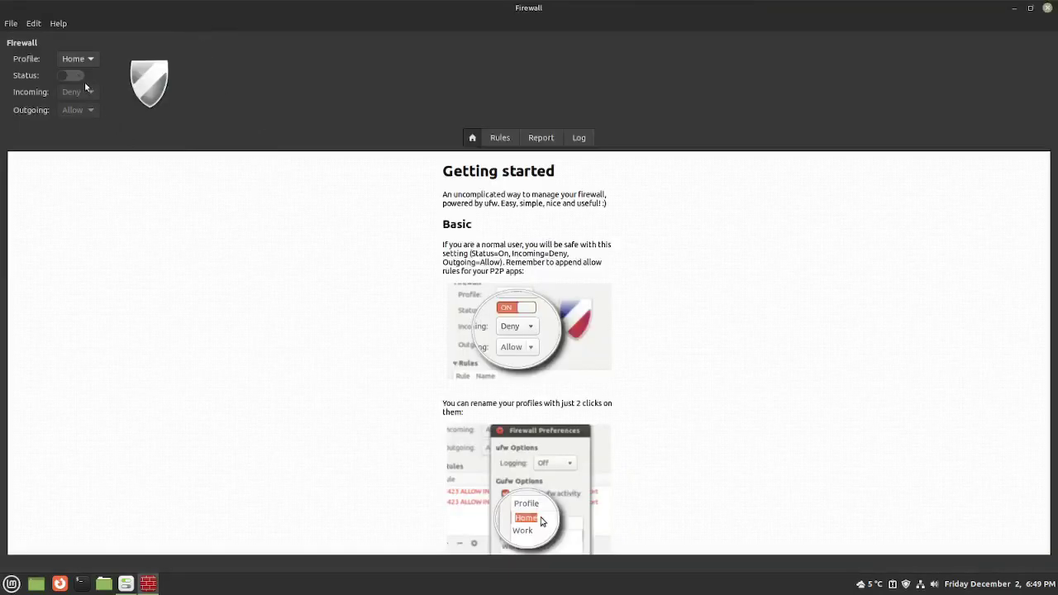
click(68, 76)
click(79, 76)
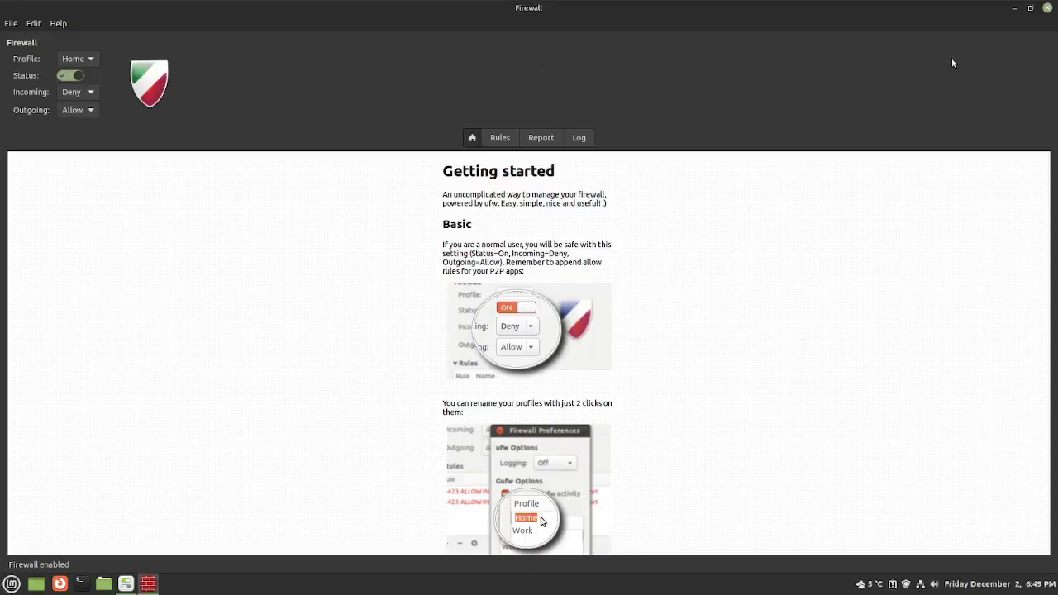
click(1047, 9)
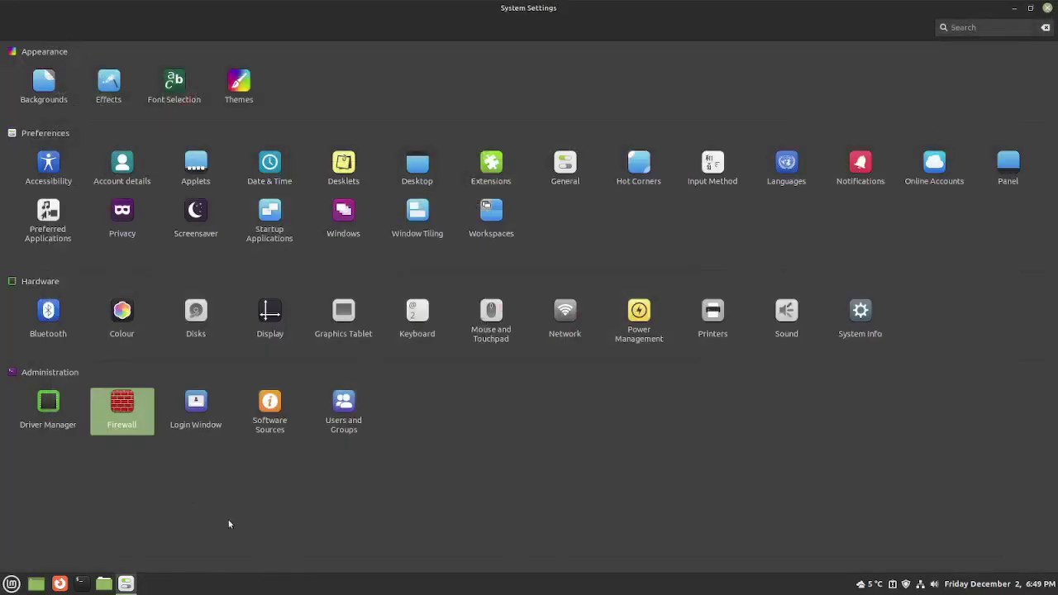
Reopen the firewall with the password to confirm it's enabled, then close it and System Settings
click(137, 419)
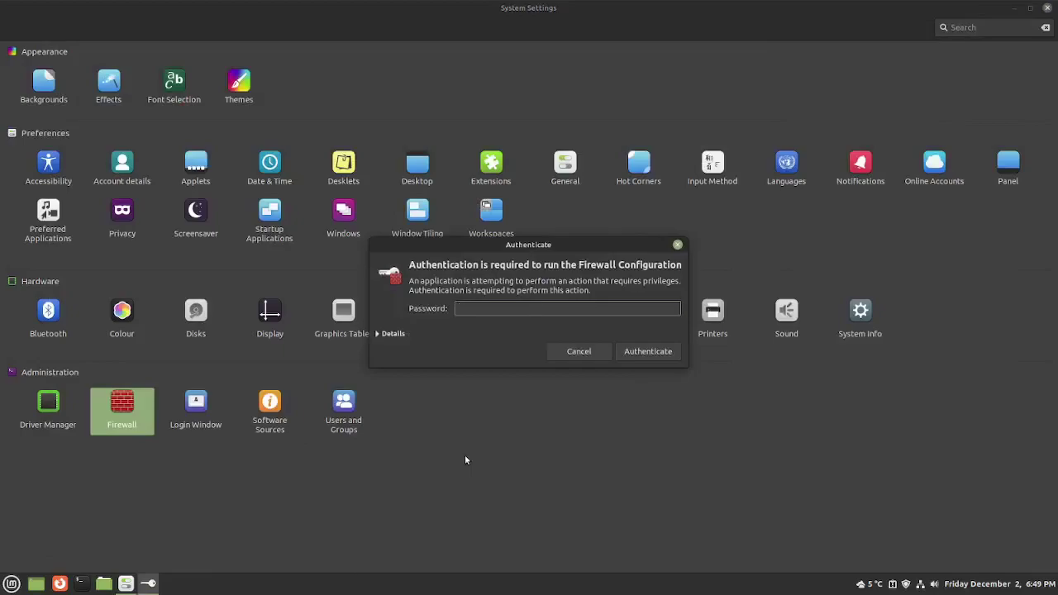
text(••)
key(Return)
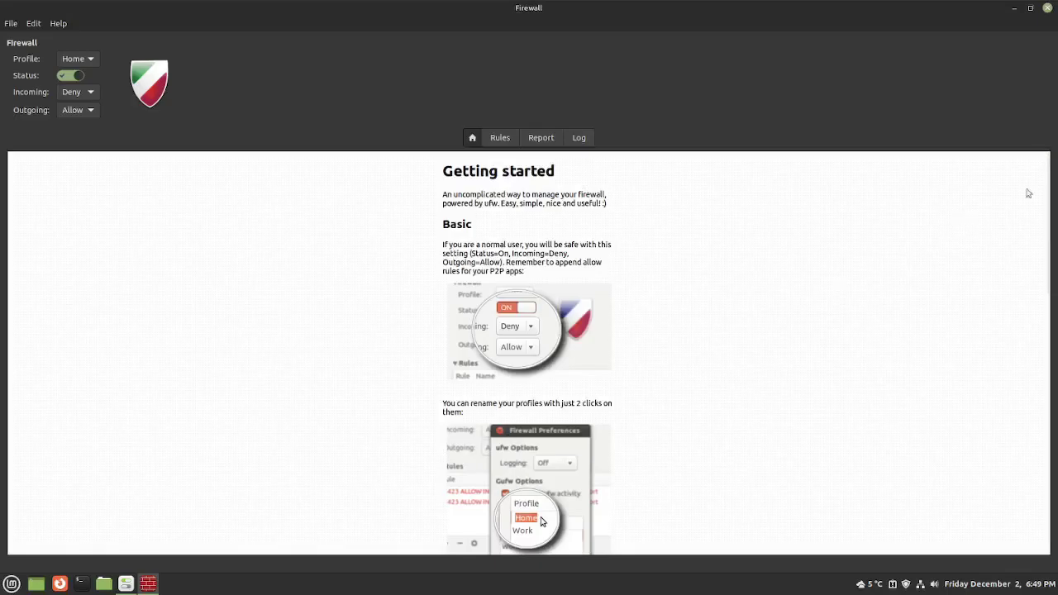
click(1048, 7)
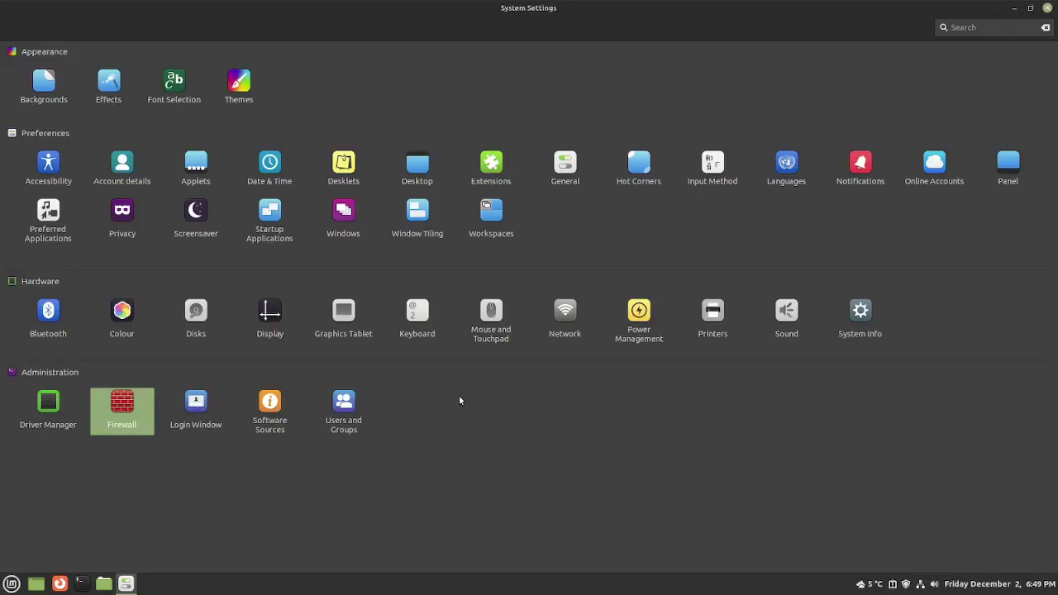
click(1049, 10)
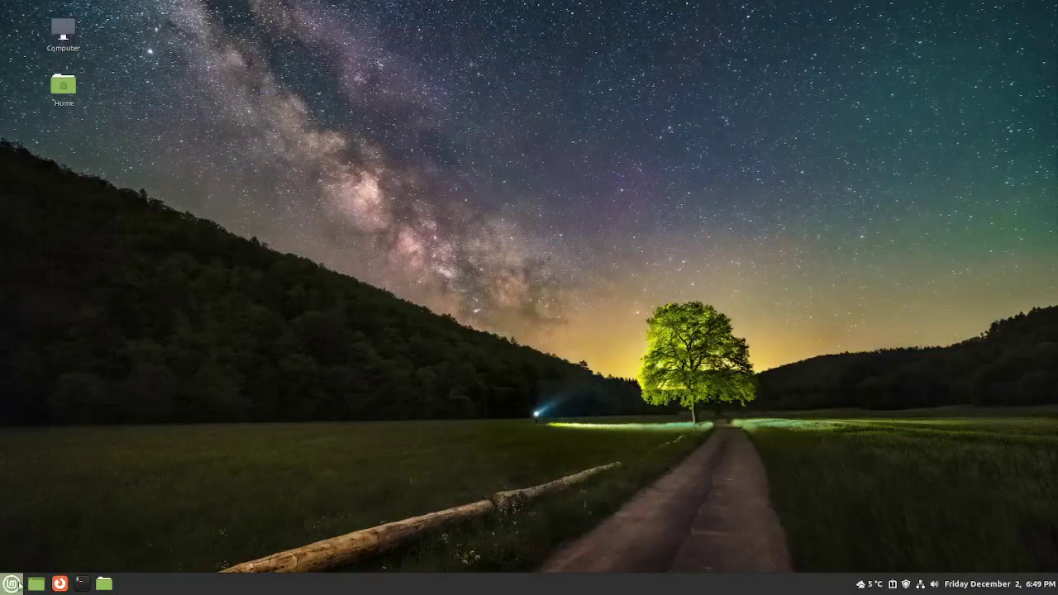
click(60, 584)
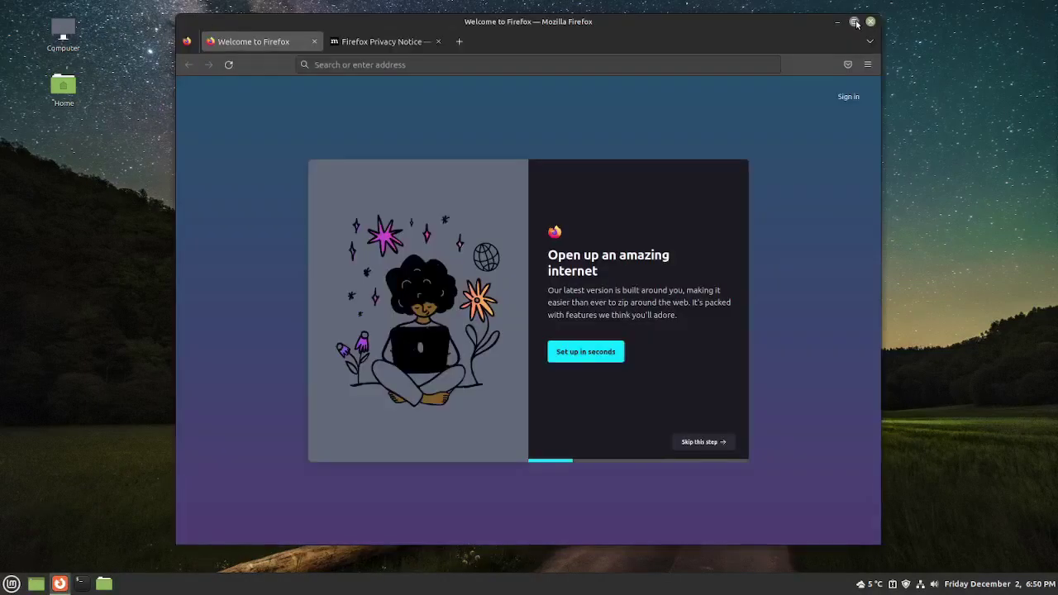
click(854, 22)
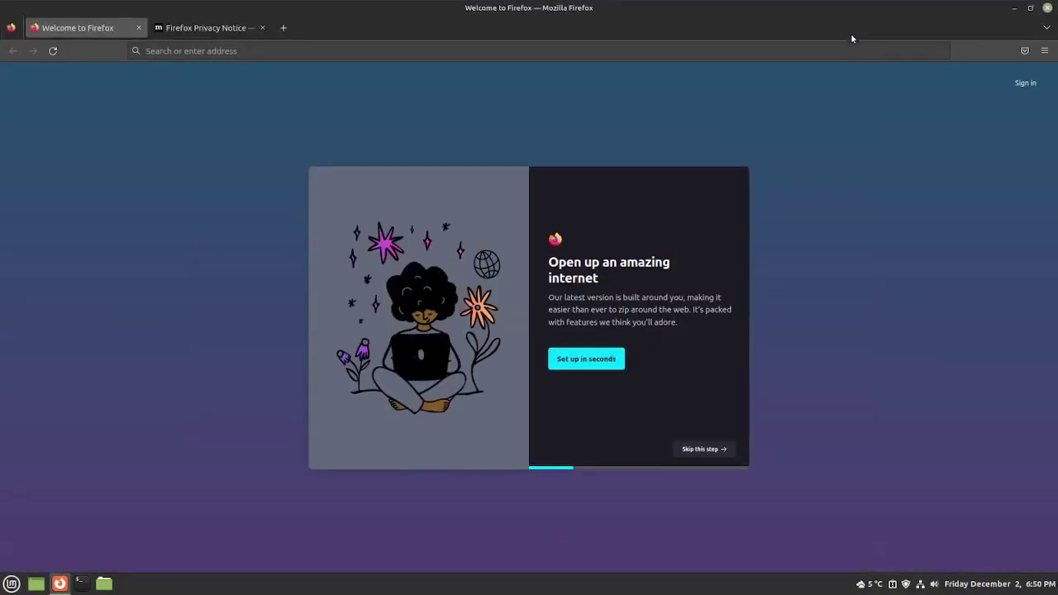
click(1048, 8)
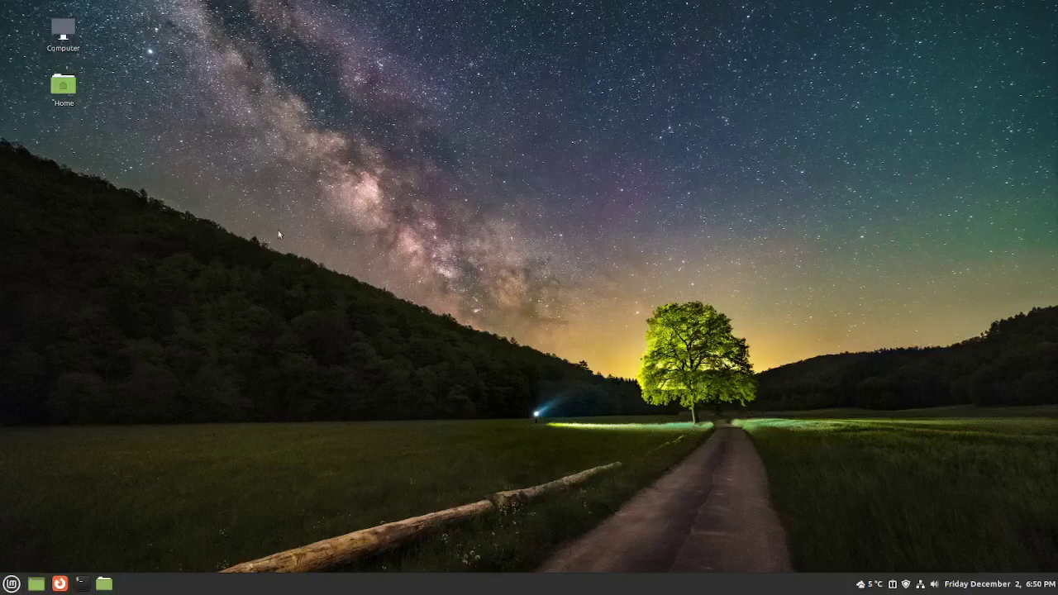
Set the Desktop Layout to 'No desktop icons' through the desktop's Customize settings
right_click(444, 222)
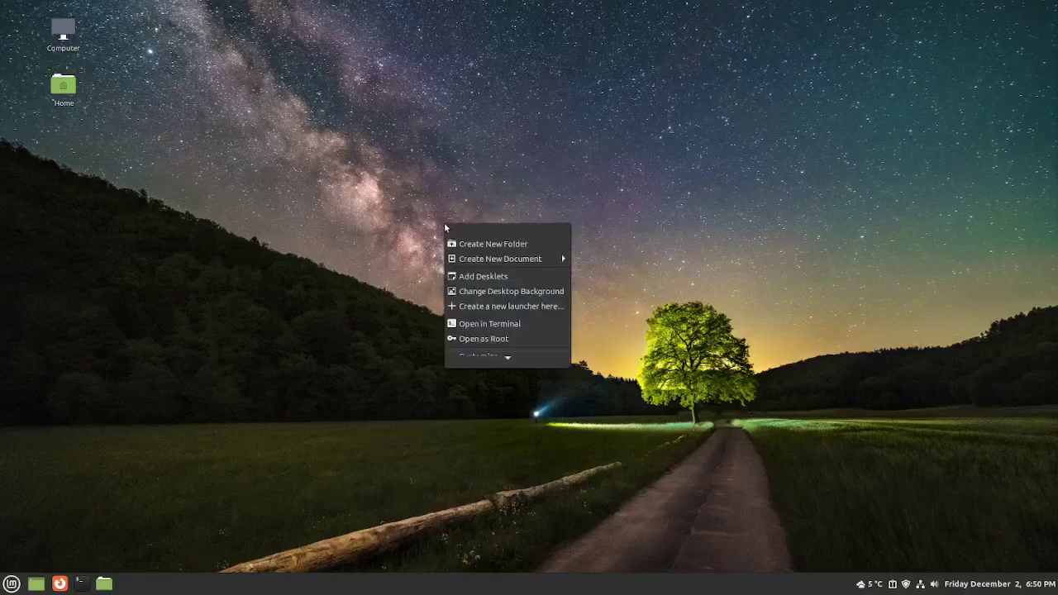
mouse_move(514, 357)
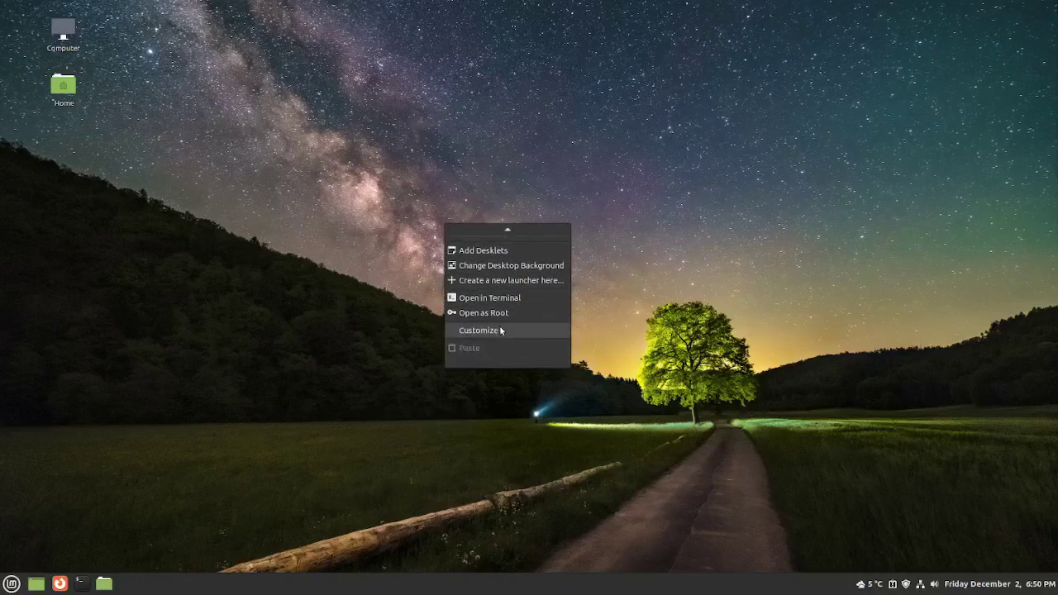
click(501, 330)
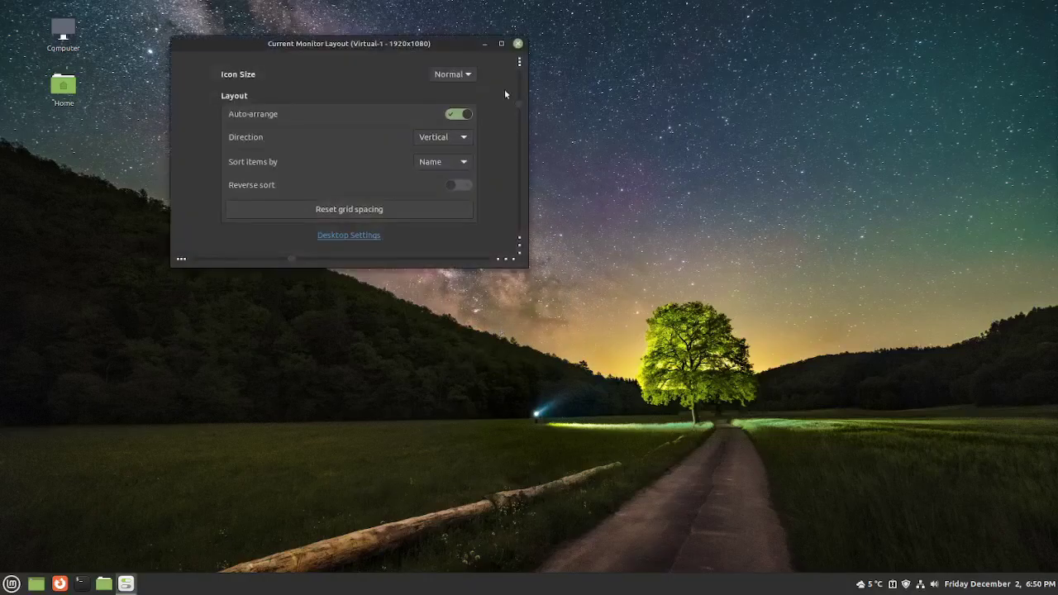
click(501, 44)
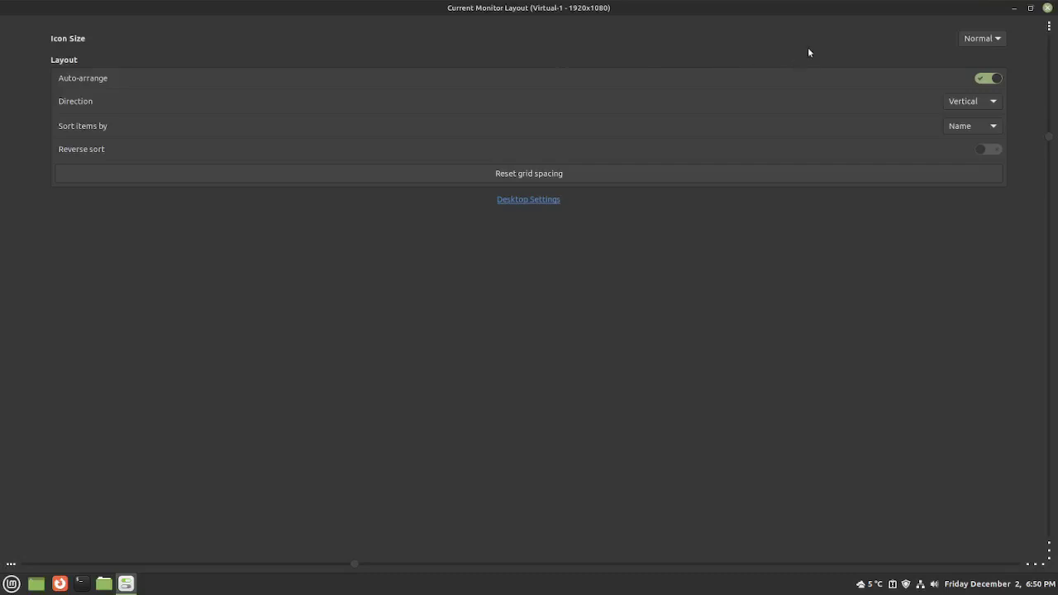
click(527, 200)
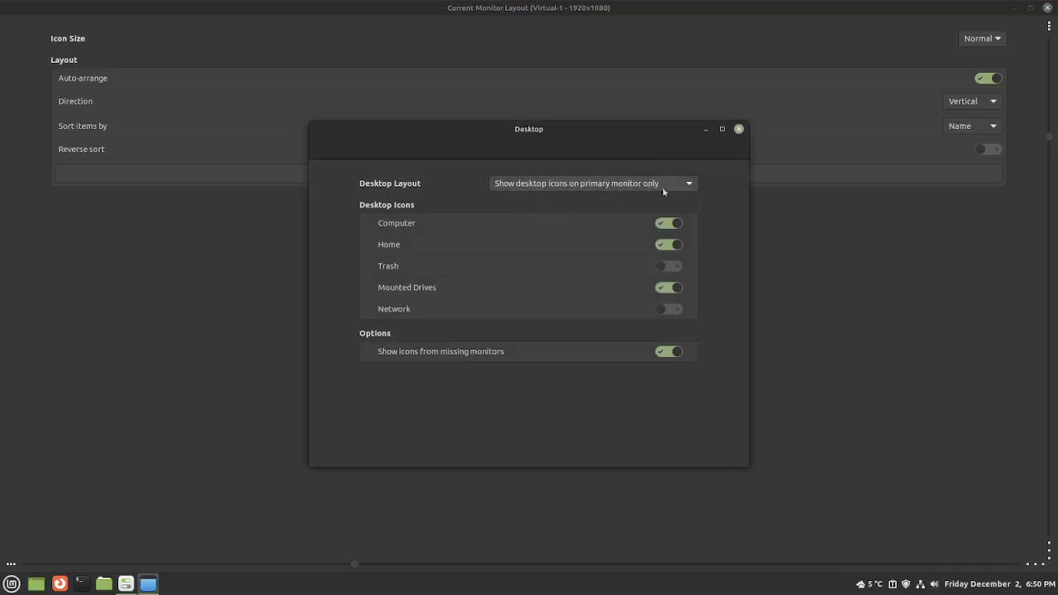
click(690, 184)
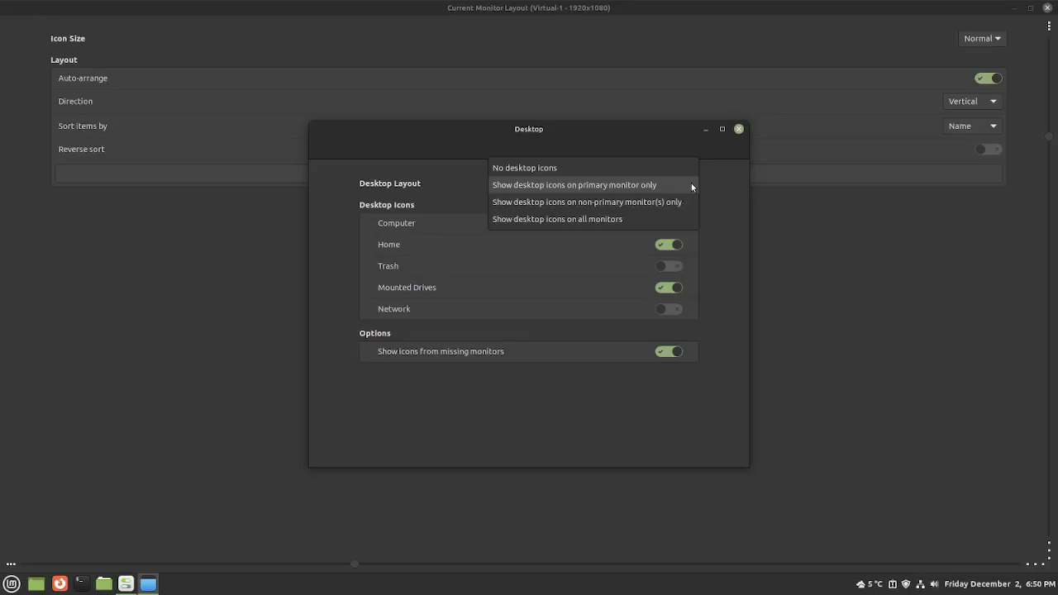
click(538, 168)
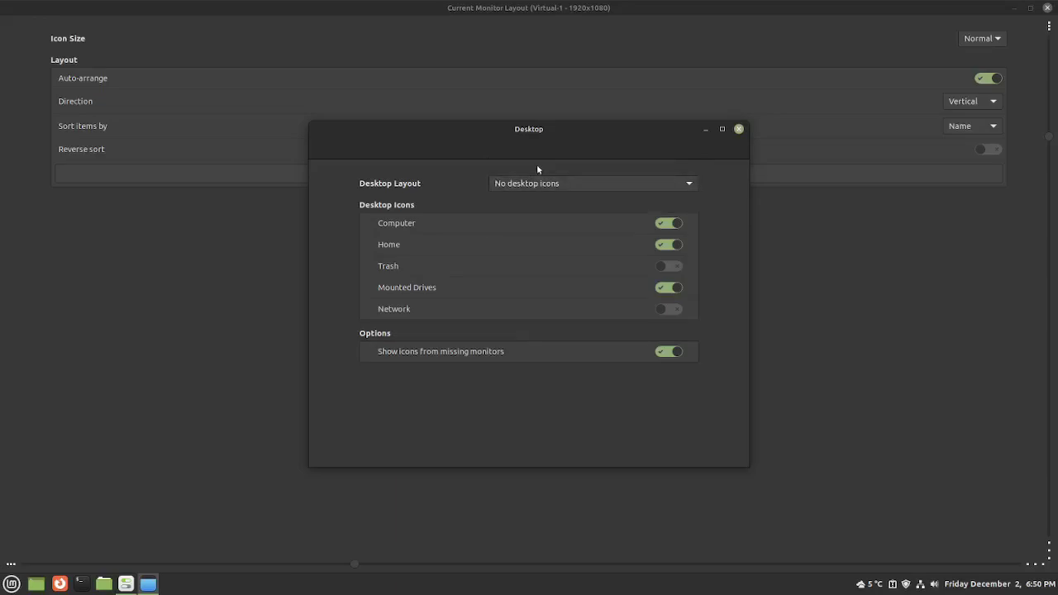
click(740, 130)
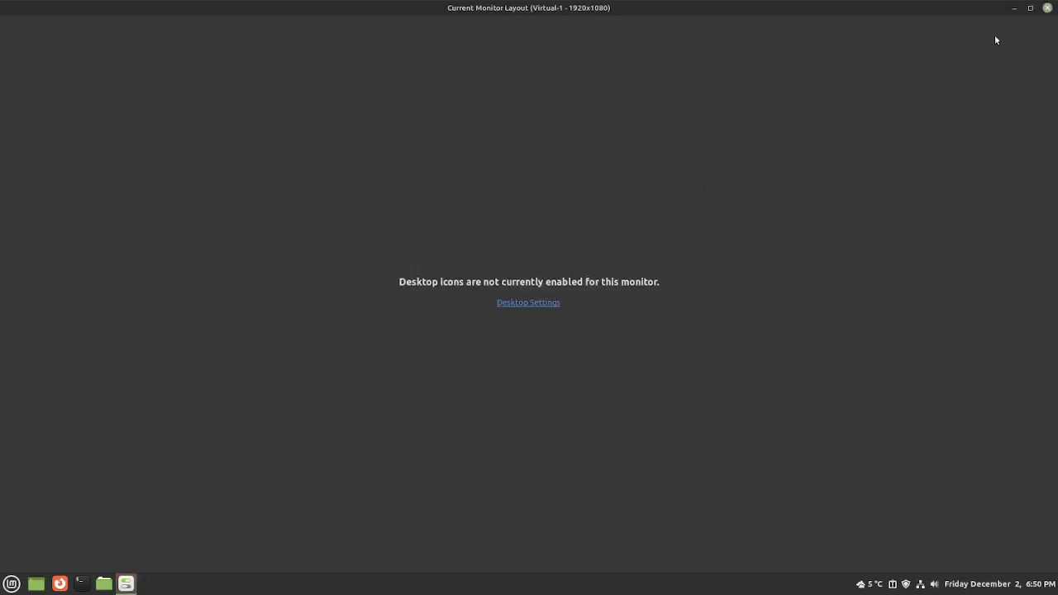
Close the monitor layout window and unpin the Firefox launcher from the panel
click(1047, 8)
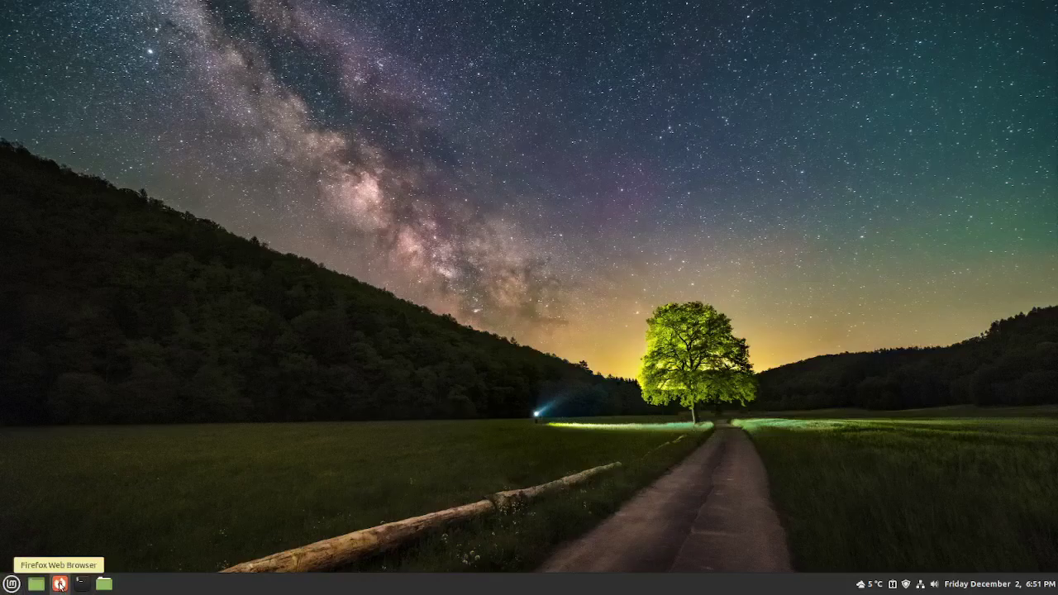
click(59, 585)
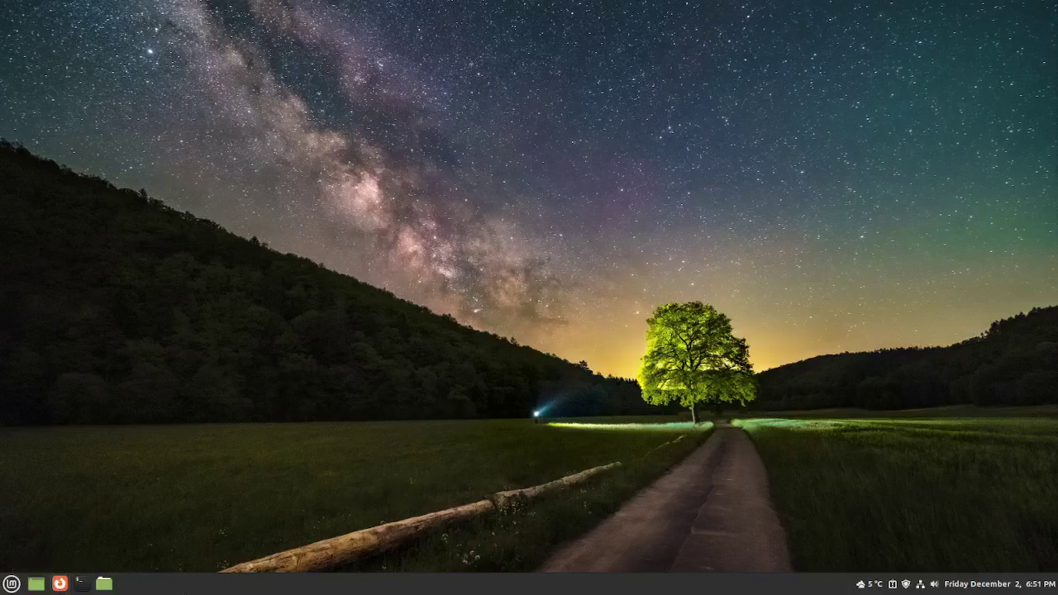
right_click(59, 588)
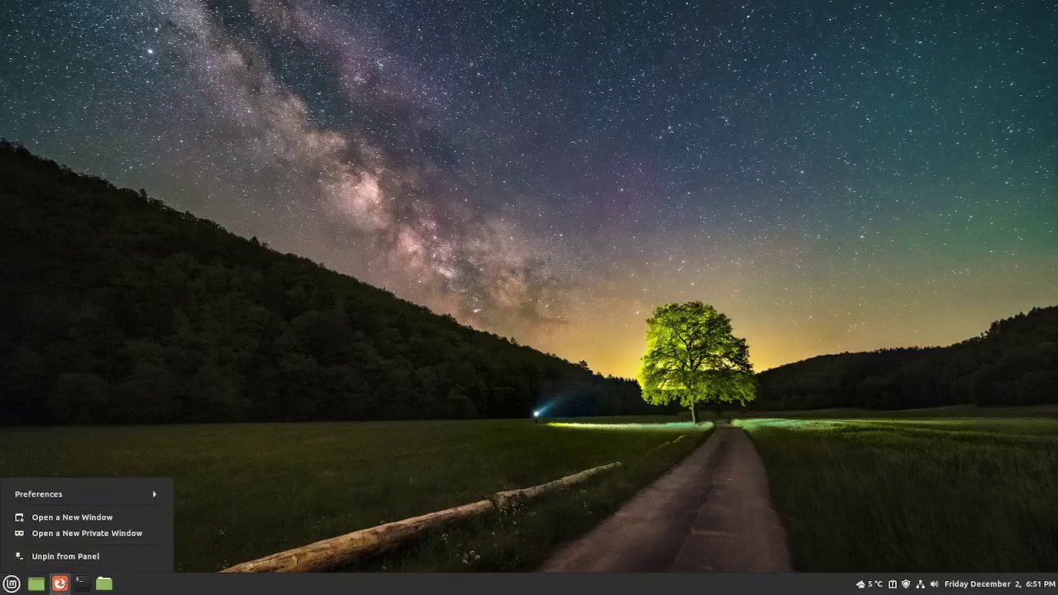
click(70, 559)
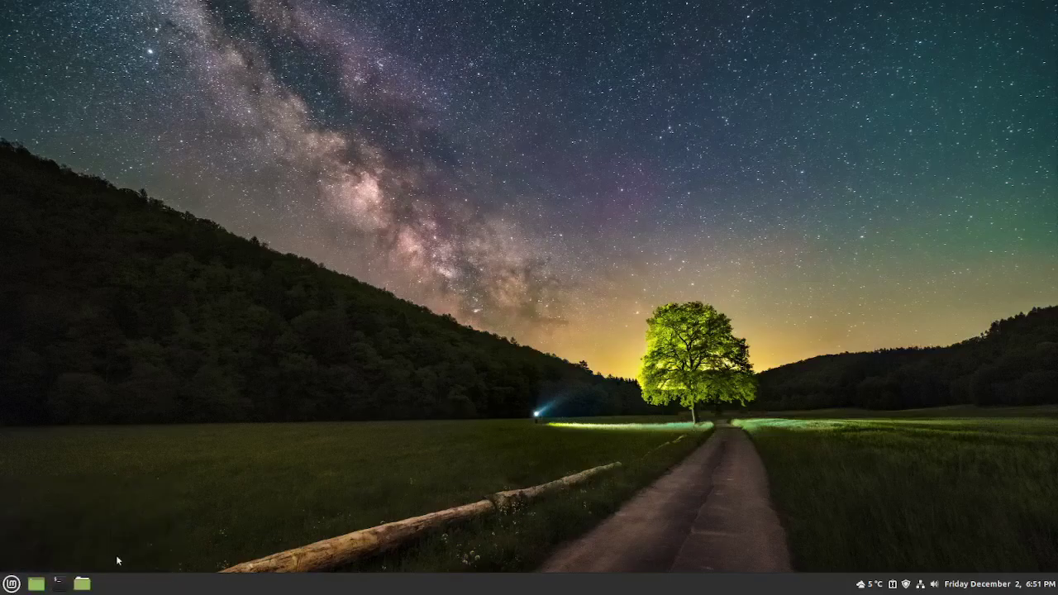
click(5, 586)
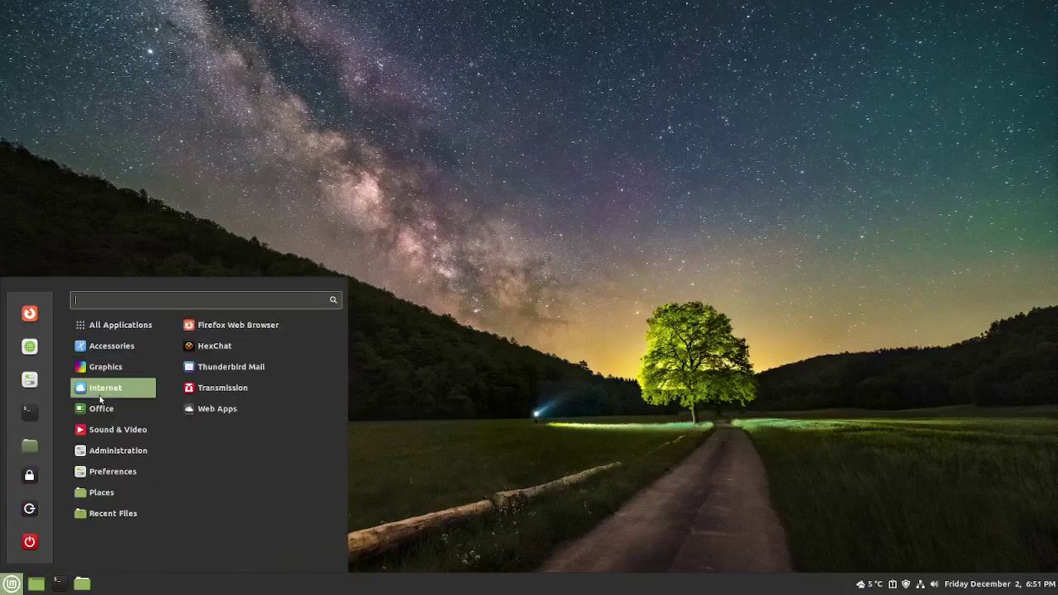
click(256, 328)
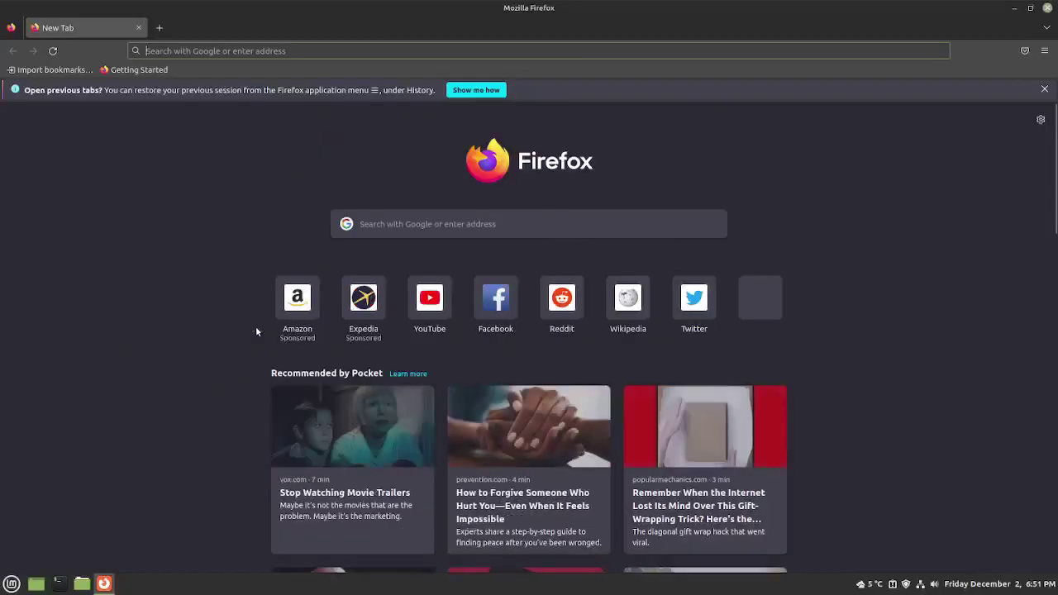
click(1048, 8)
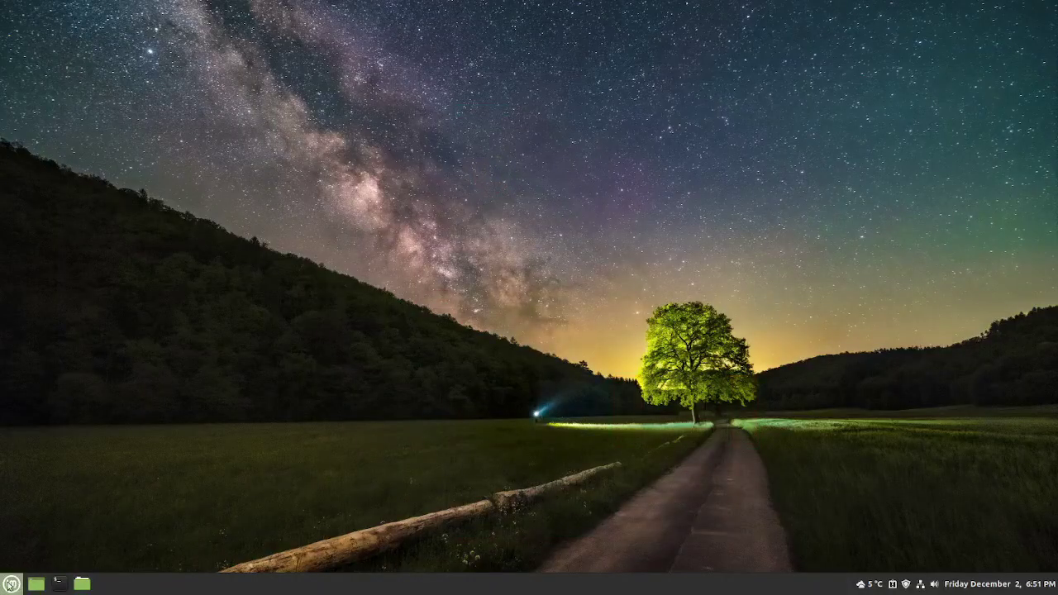
click(11, 584)
mouse_move(109, 454)
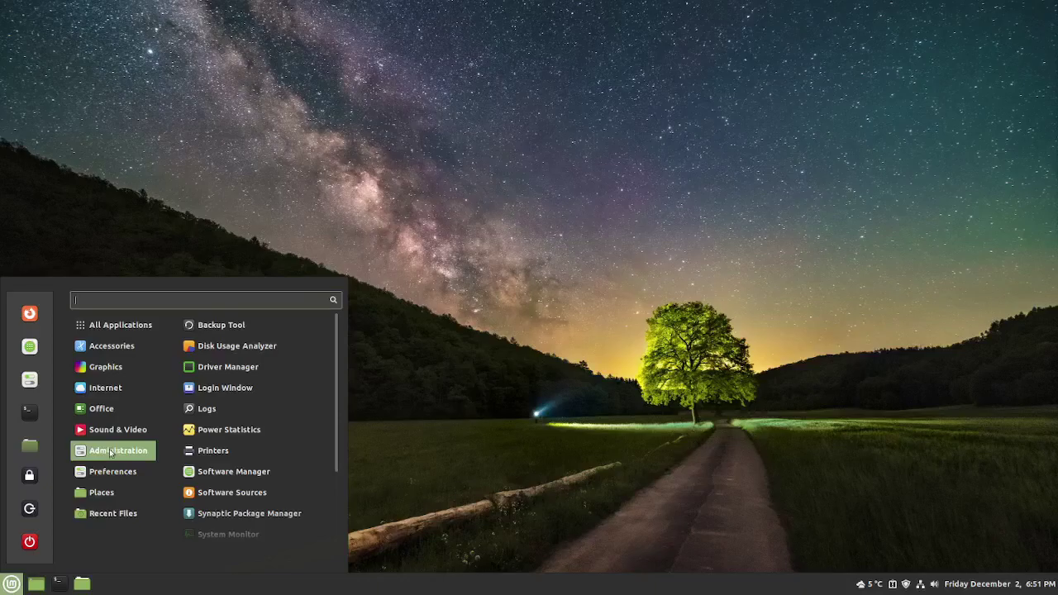
mouse_move(103, 477)
mouse_move(115, 433)
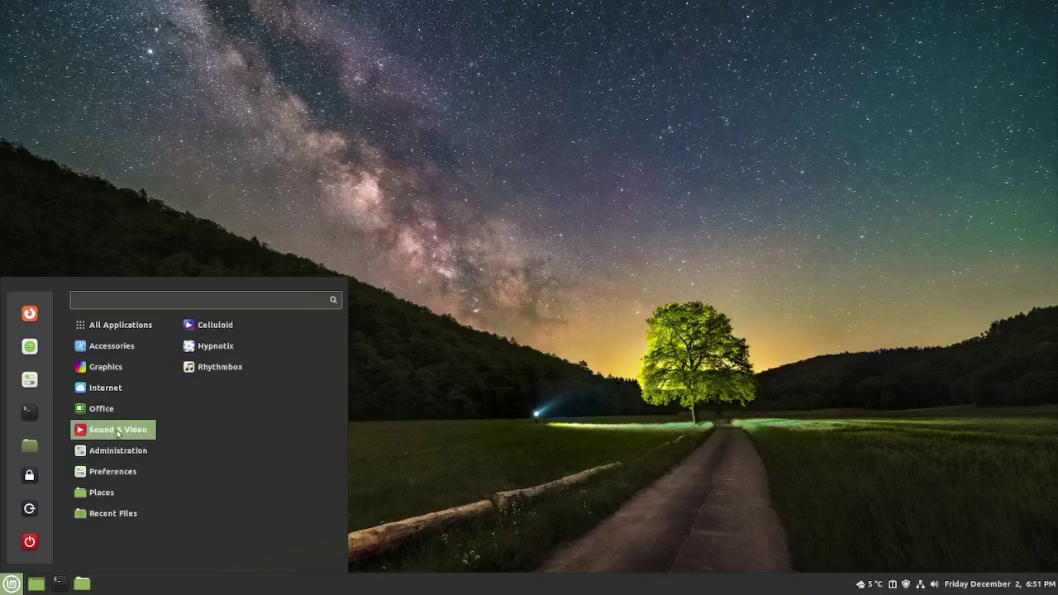
click(243, 366)
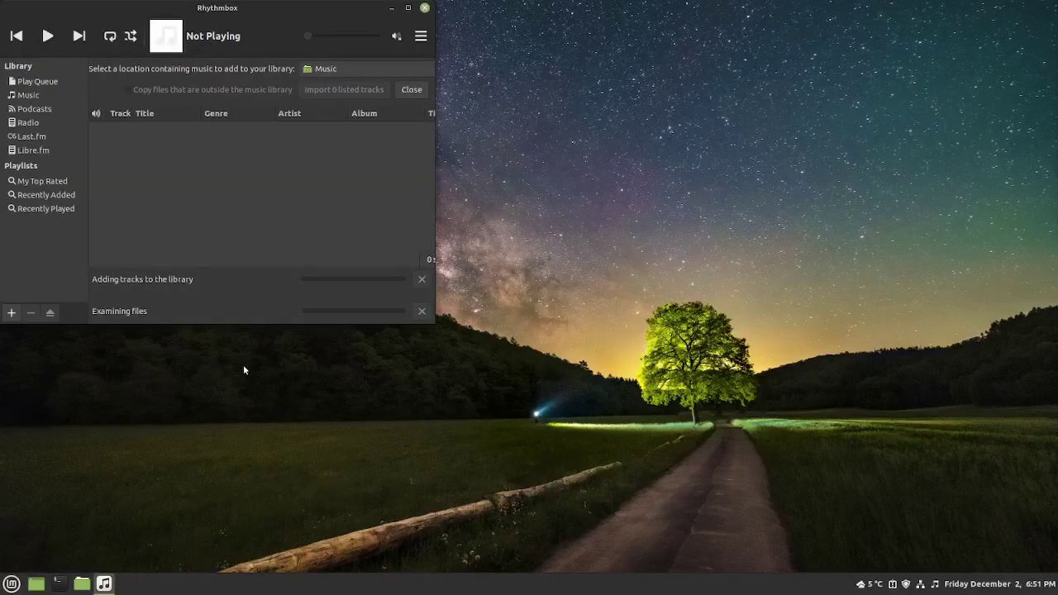
click(407, 8)
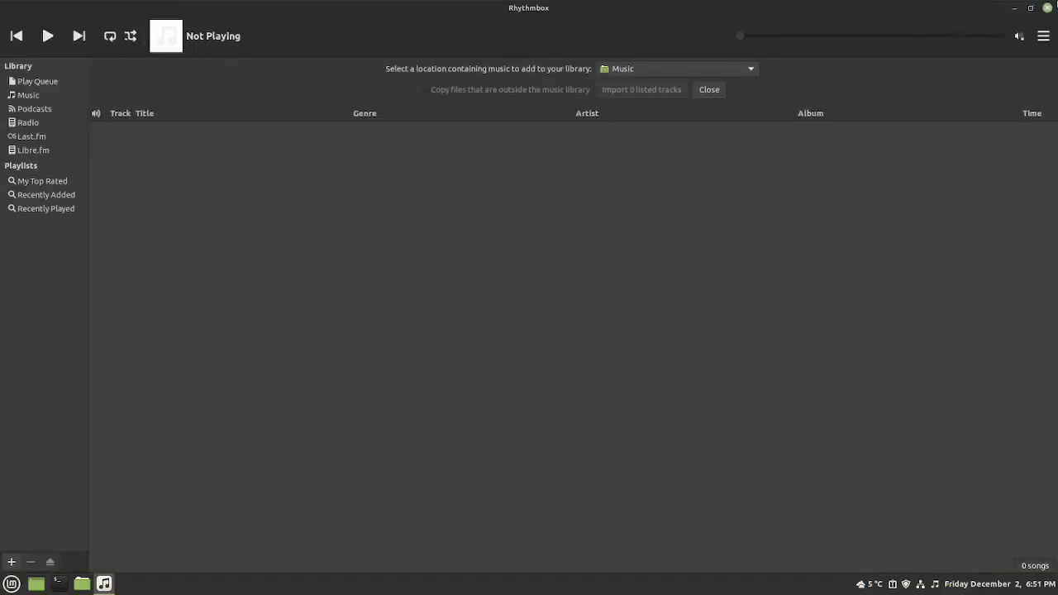
click(1048, 9)
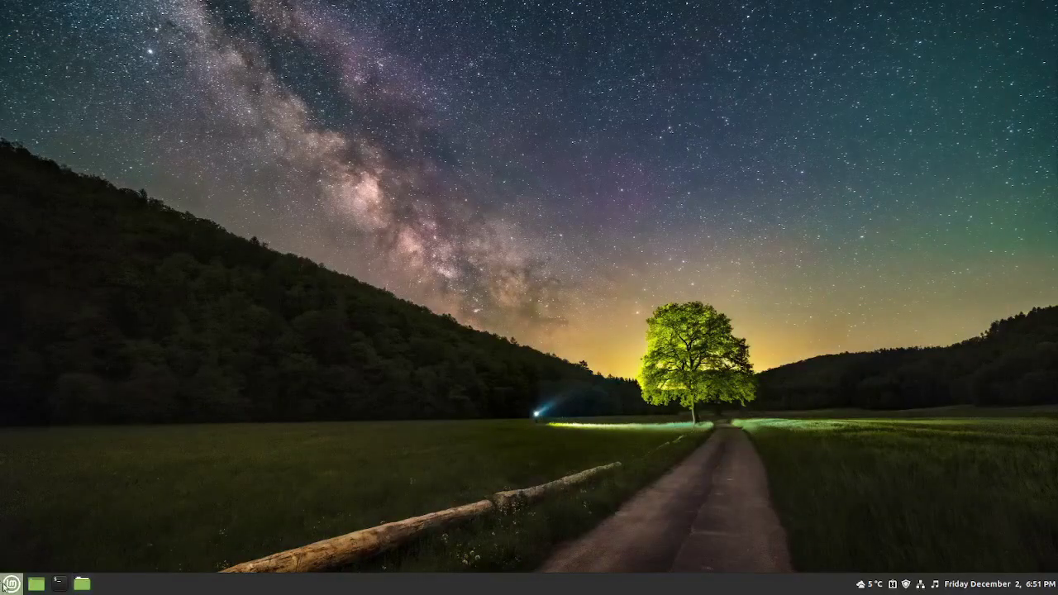
click(11, 583)
mouse_move(110, 411)
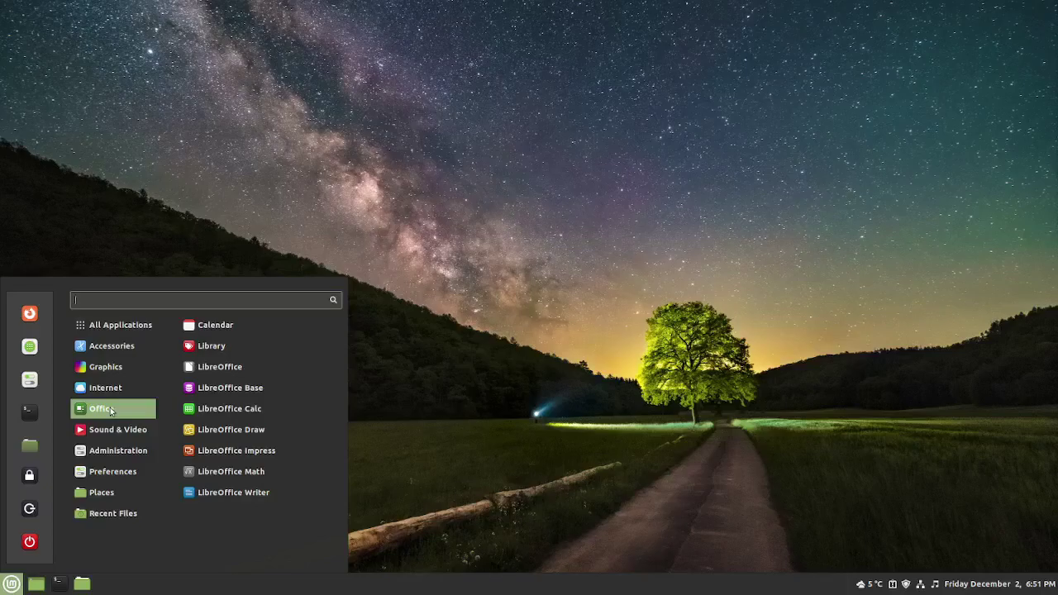
click(290, 411)
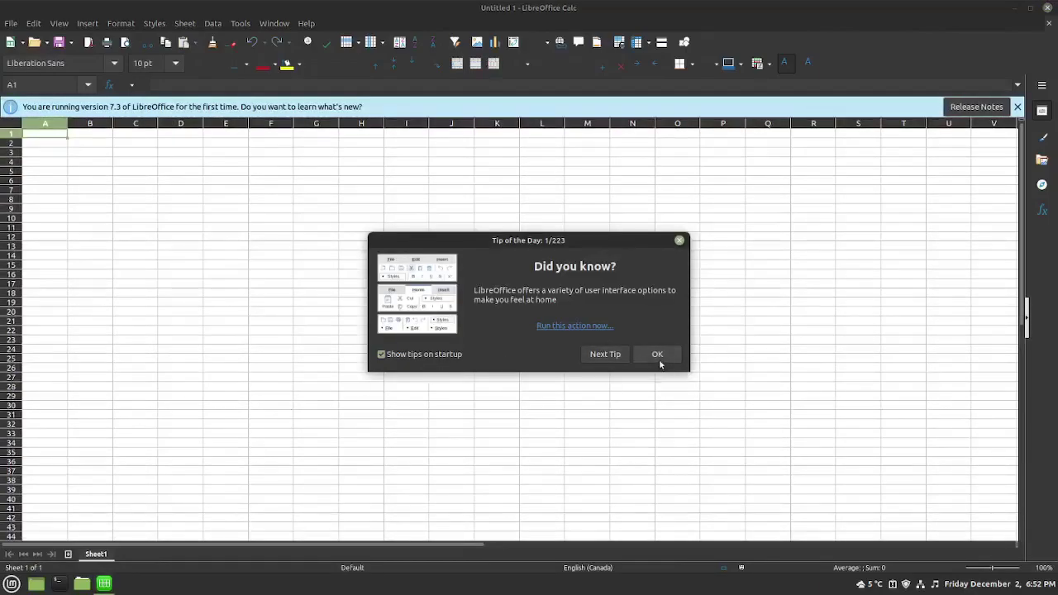
click(657, 354)
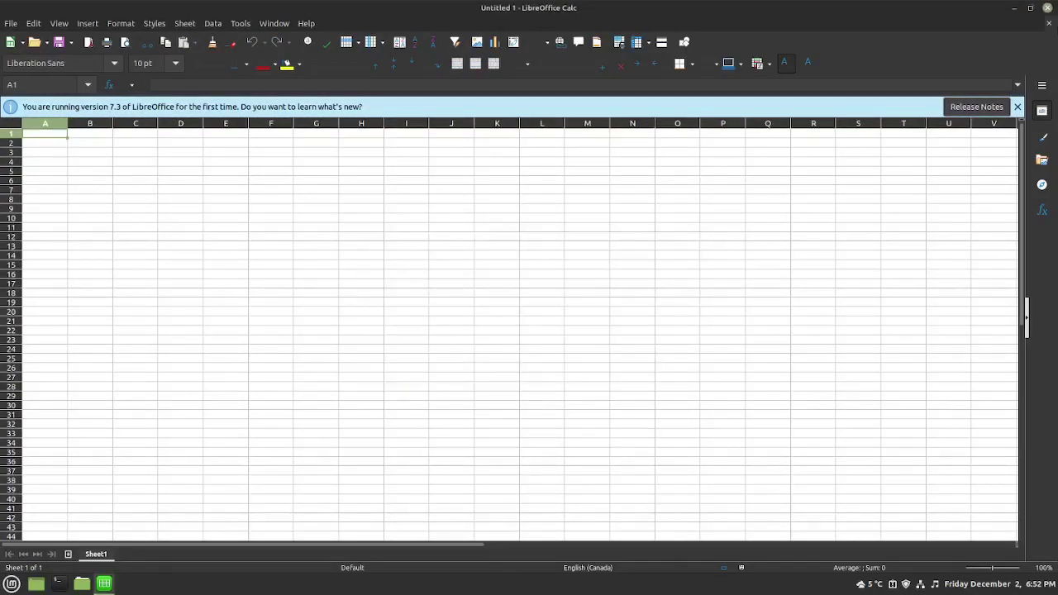
click(1047, 7)
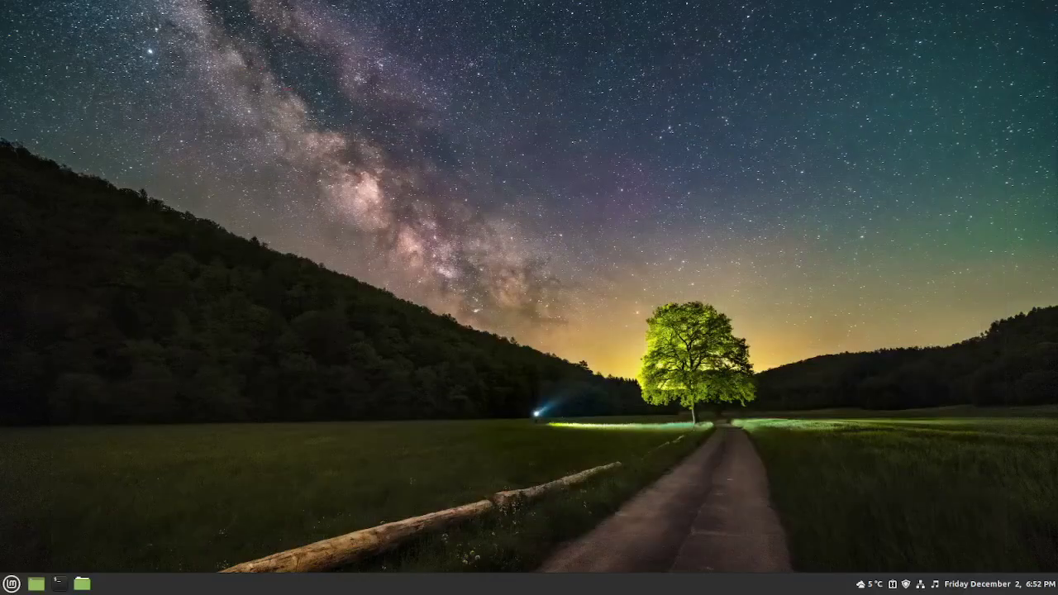
Launch LibreOffice Writer from the applications menu
click(10, 583)
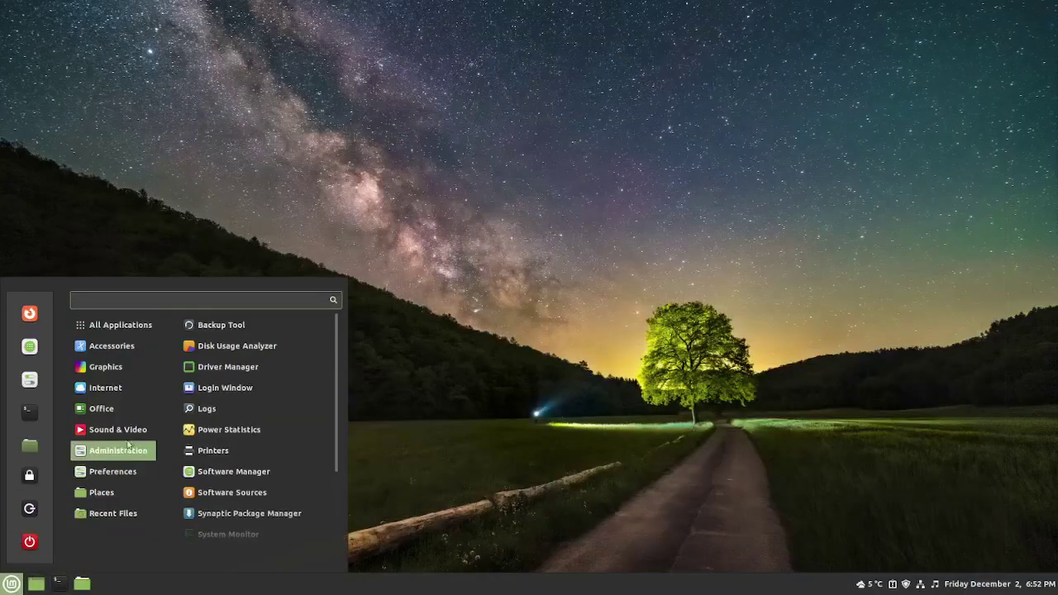
mouse_move(118, 415)
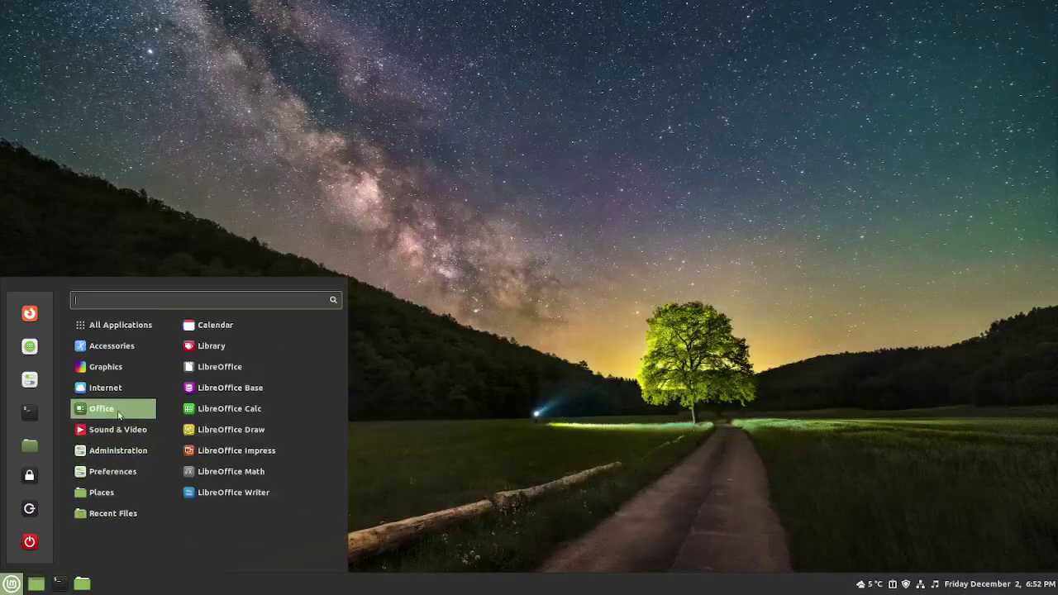
click(280, 497)
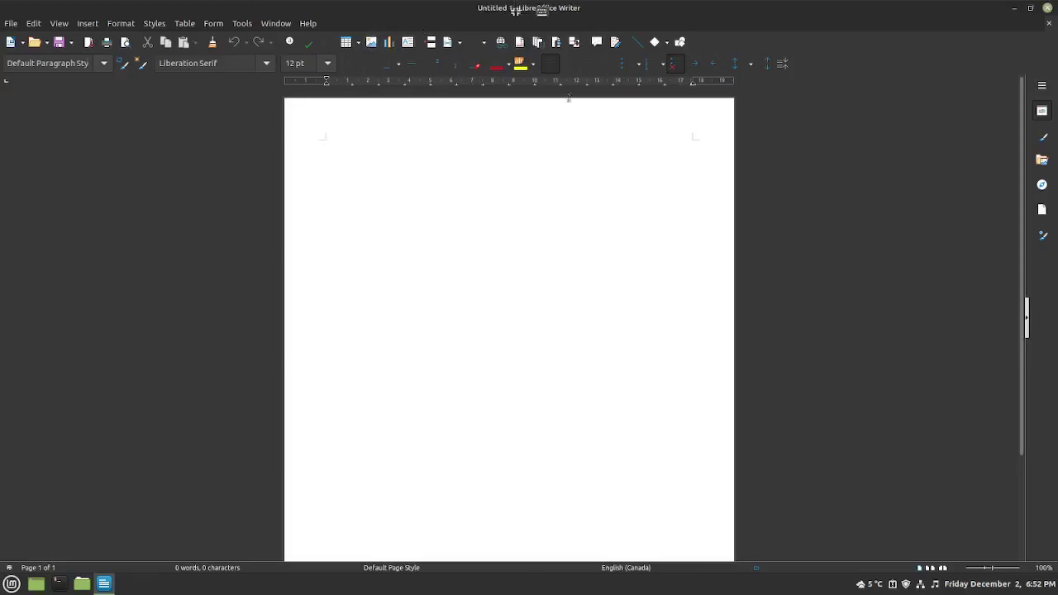
Check the Icon style list in Options > View, keep Automatic (Colibre), and close Options
click(238, 26)
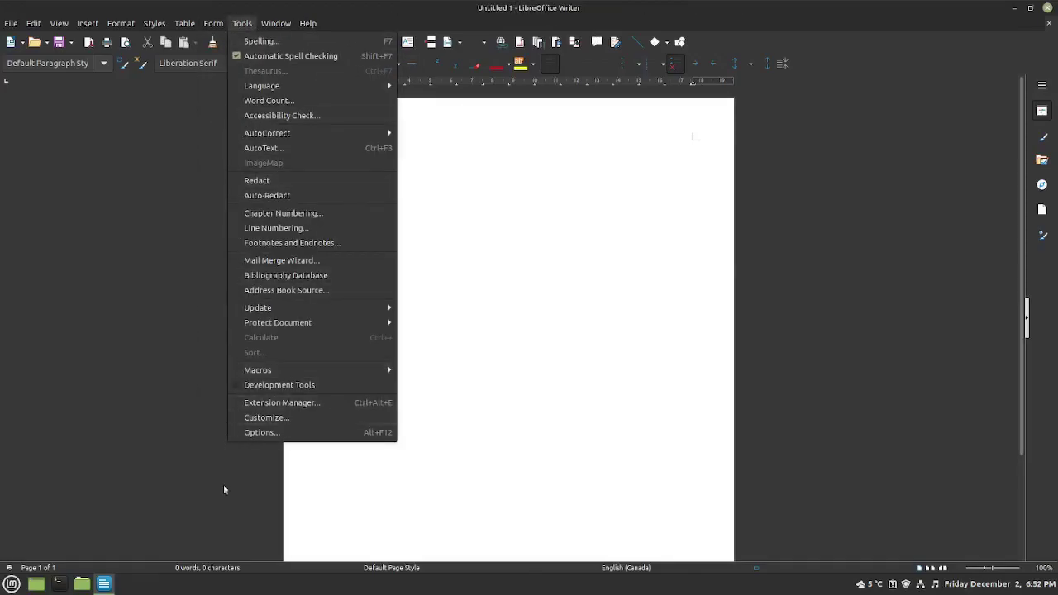
click(272, 430)
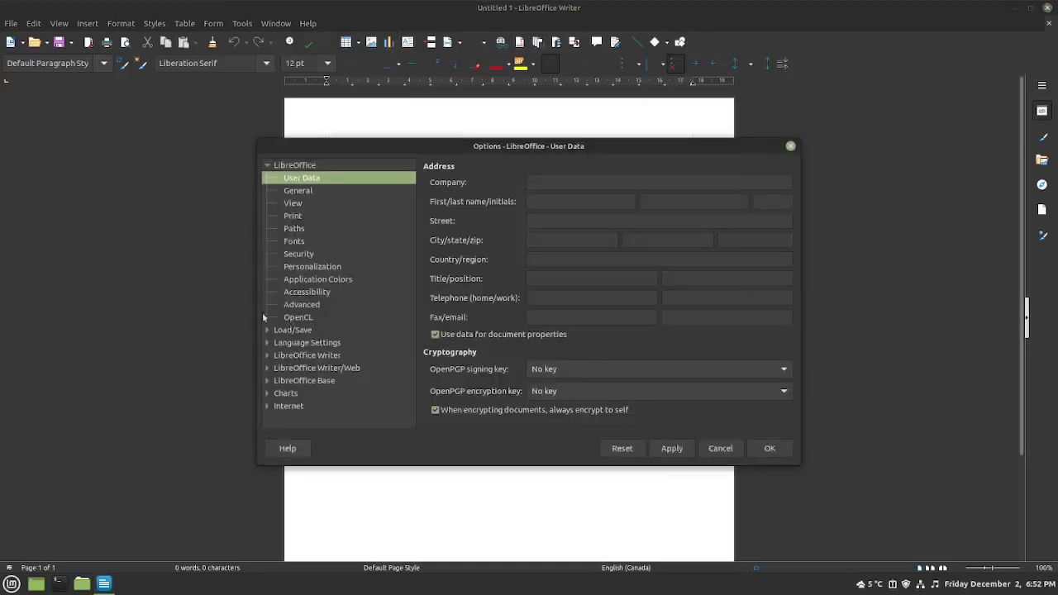
click(314, 203)
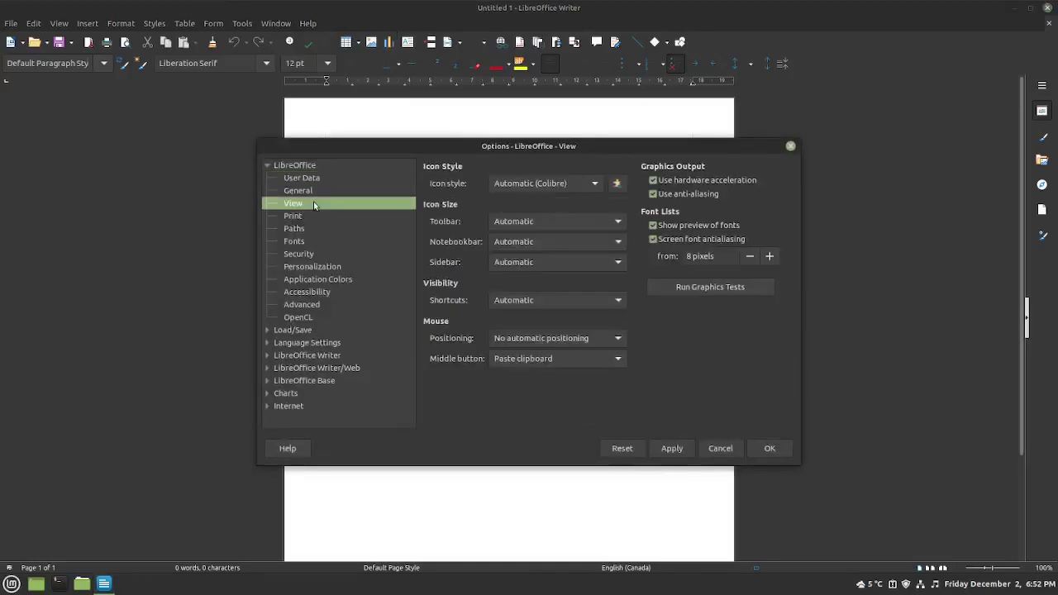
click(596, 182)
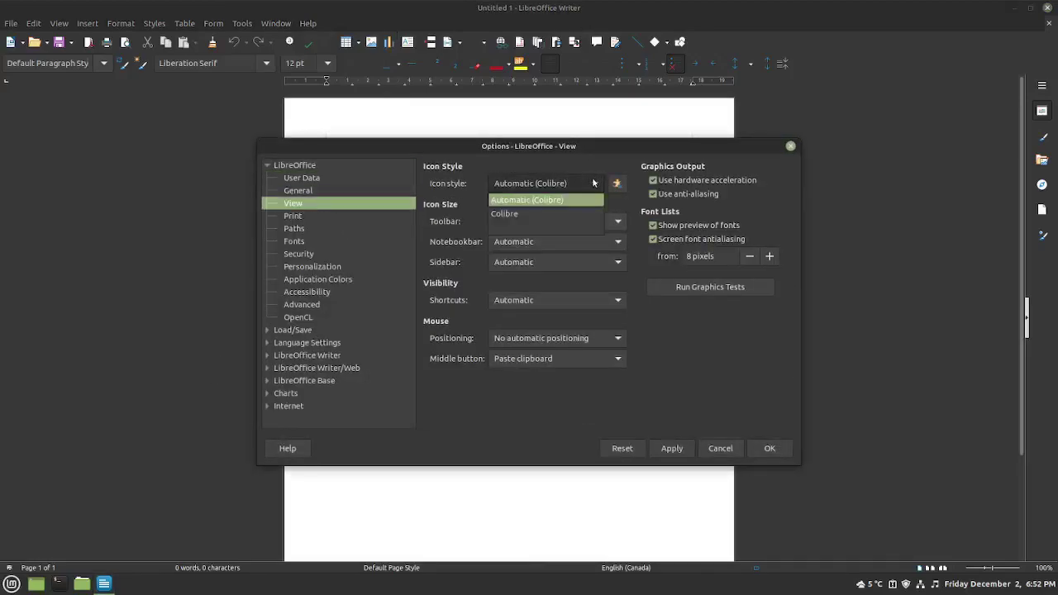
click(591, 185)
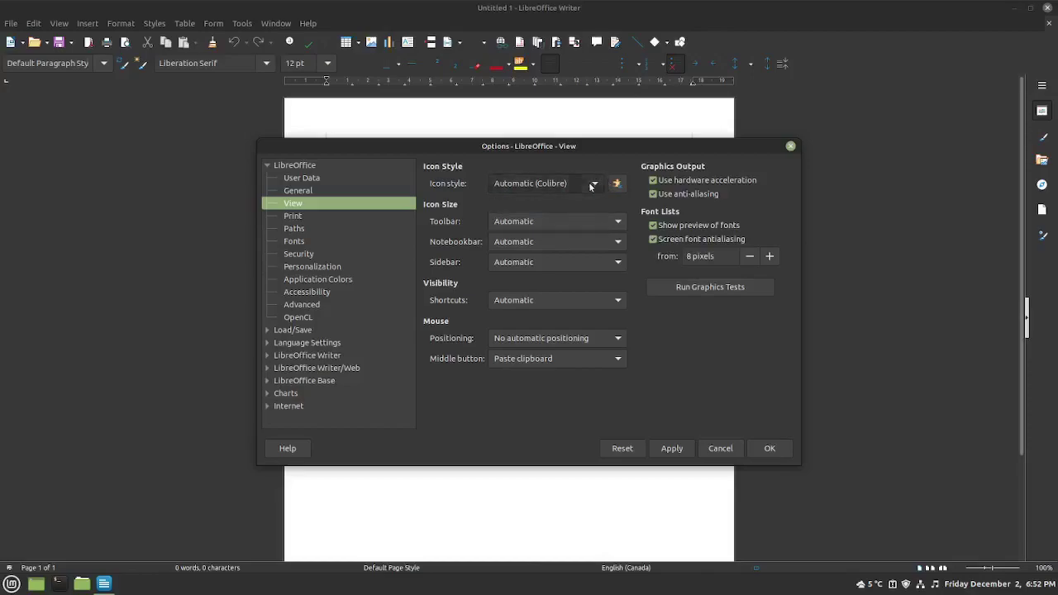
click(589, 186)
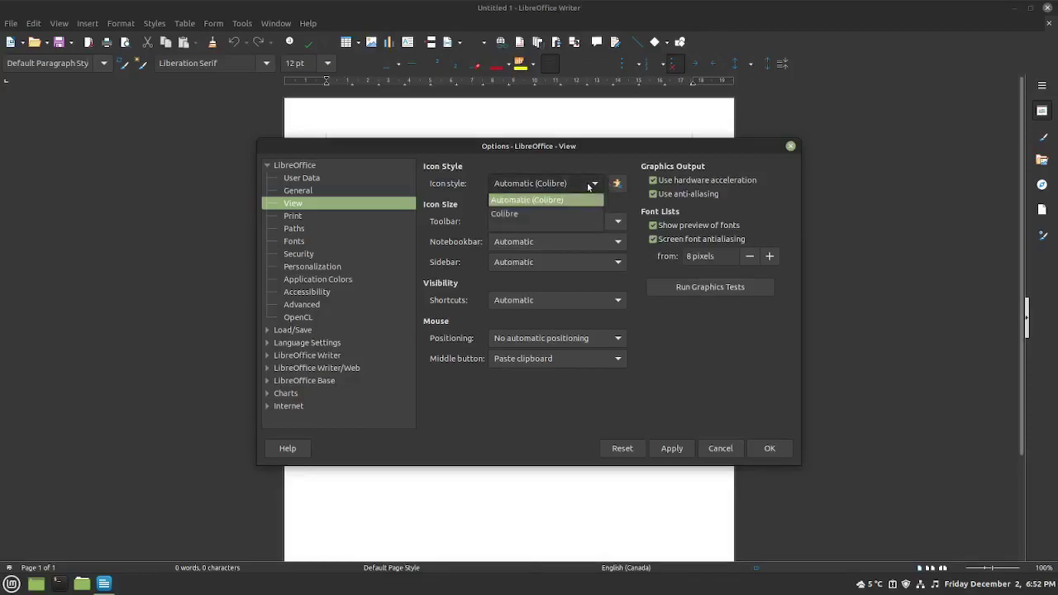
click(914, 229)
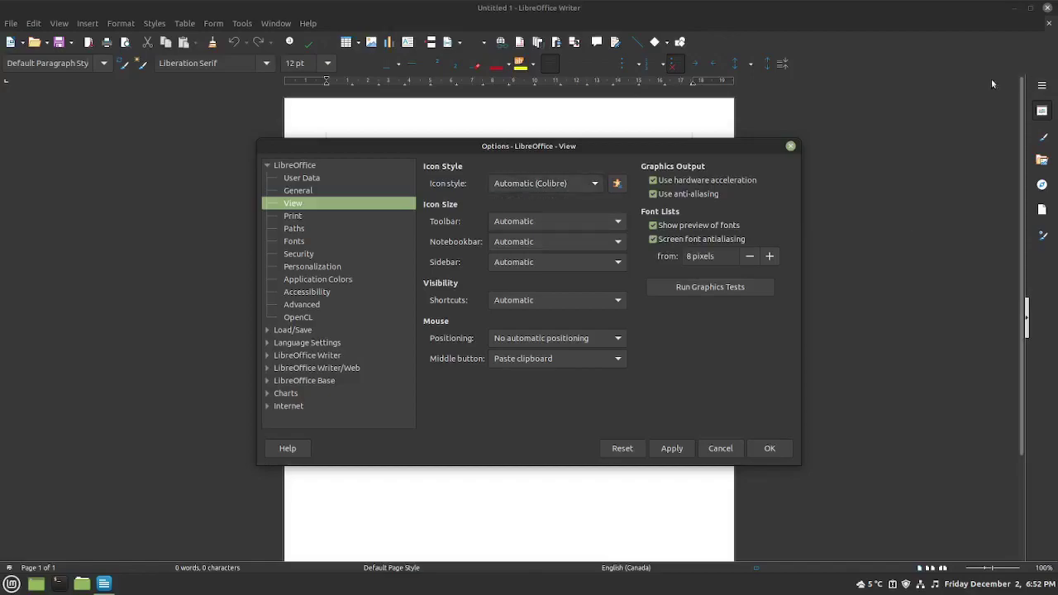
click(792, 146)
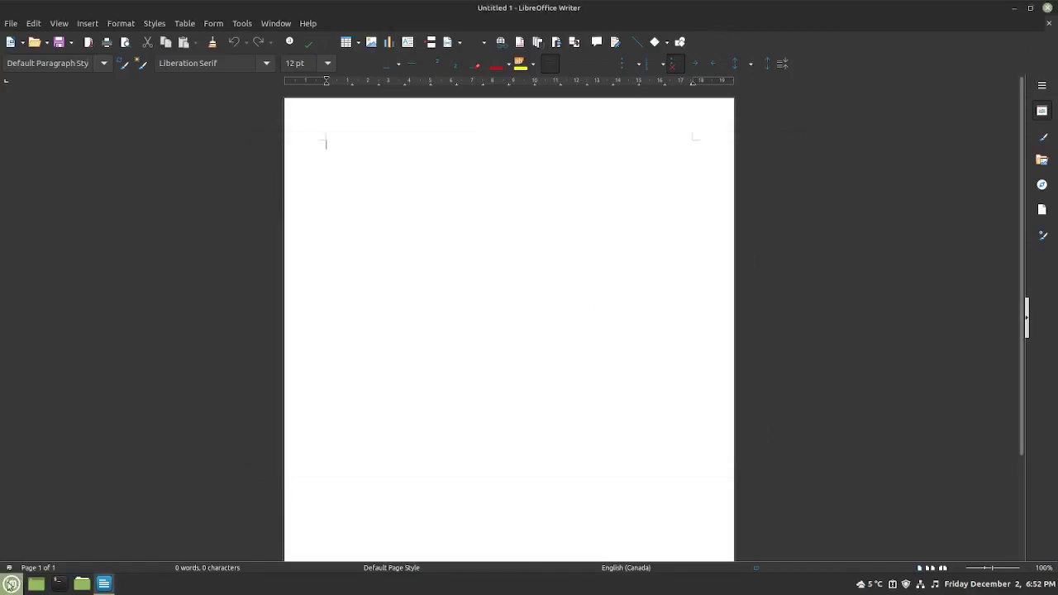
click(12, 584)
Turn off the dark theme in Welcome Screen's First Steps, then close Welcome and Writer
text(welcom)
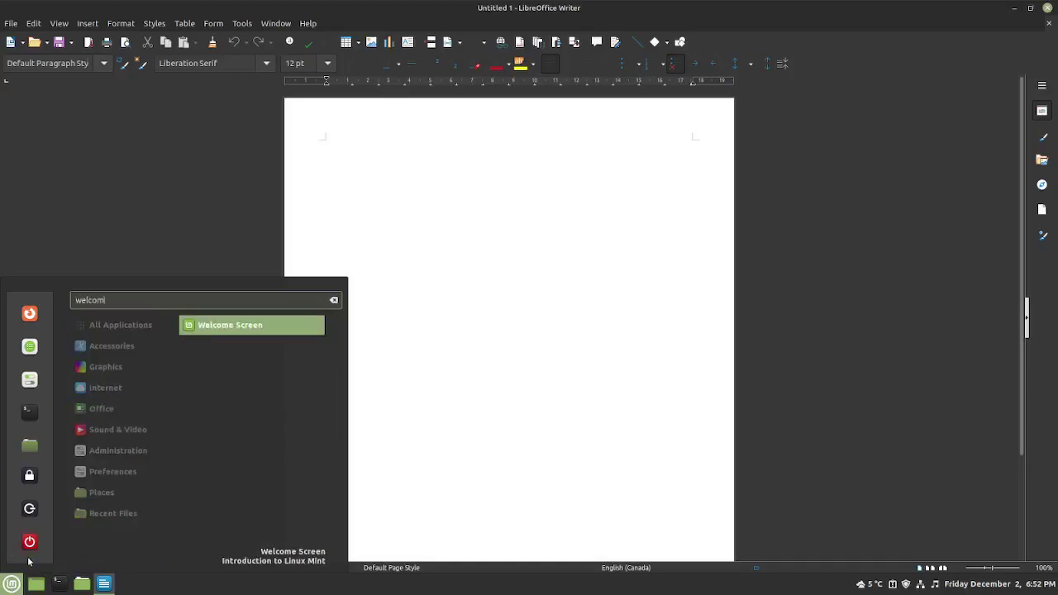
key(Return)
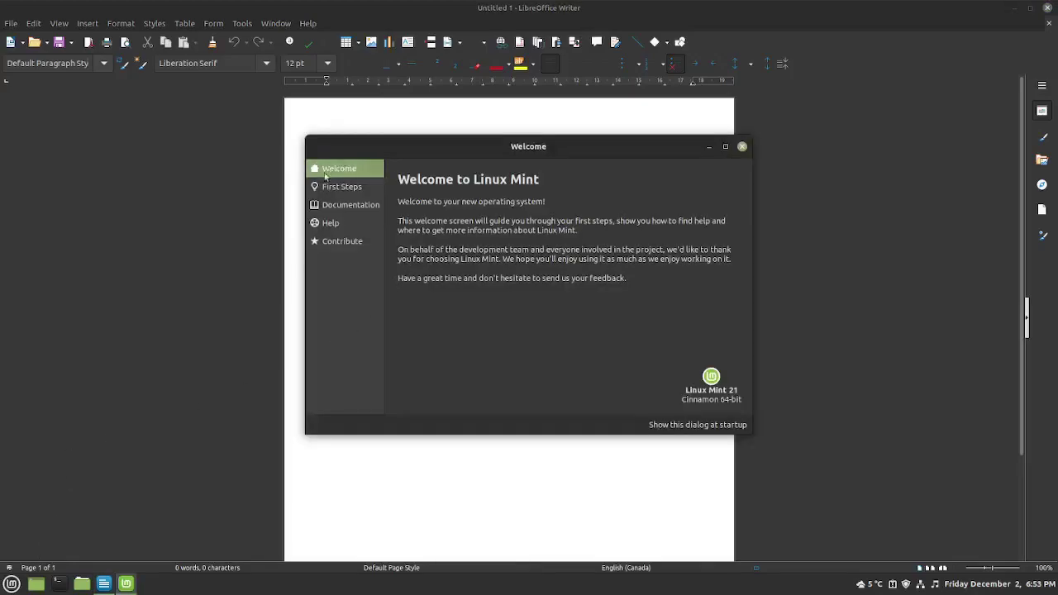
click(335, 186)
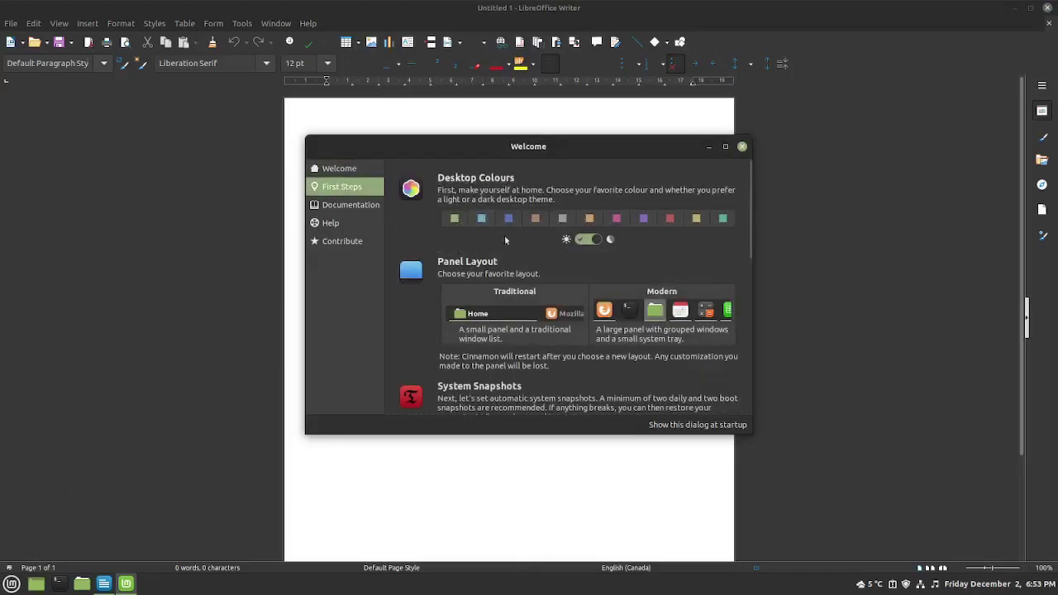
click(587, 239)
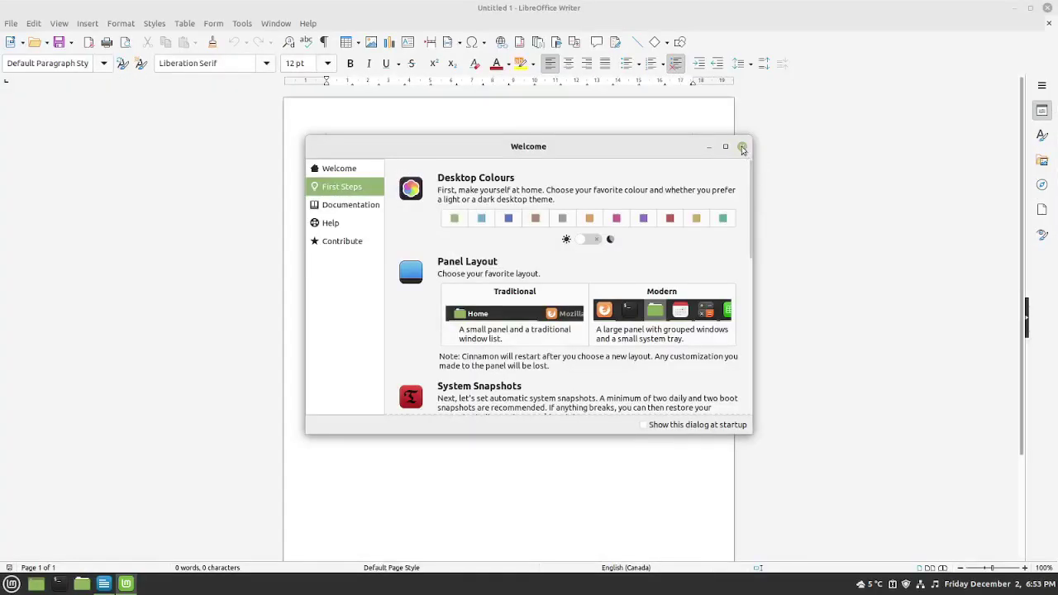
click(741, 146)
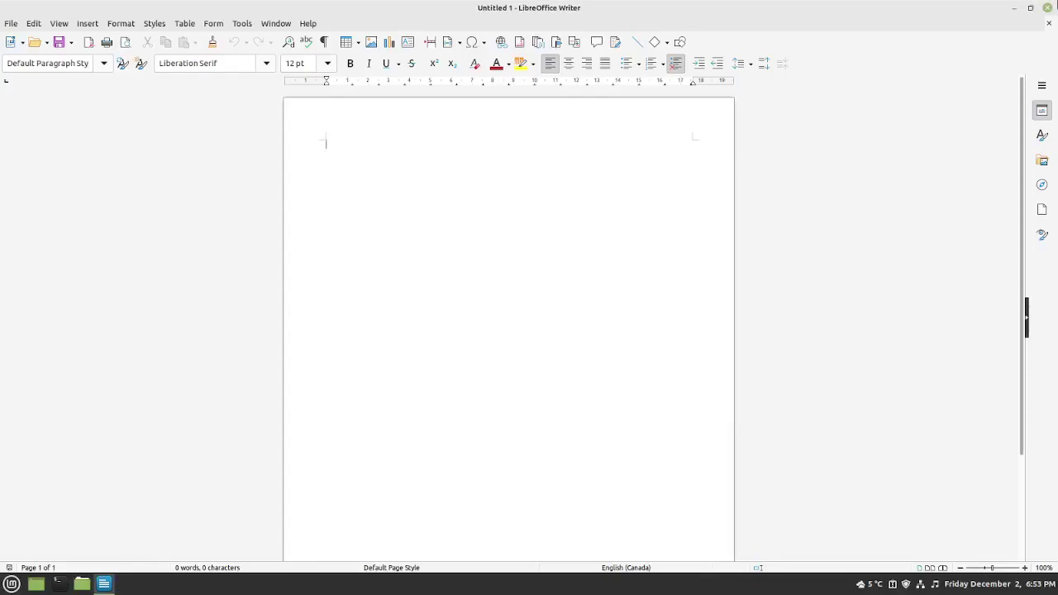
click(1047, 8)
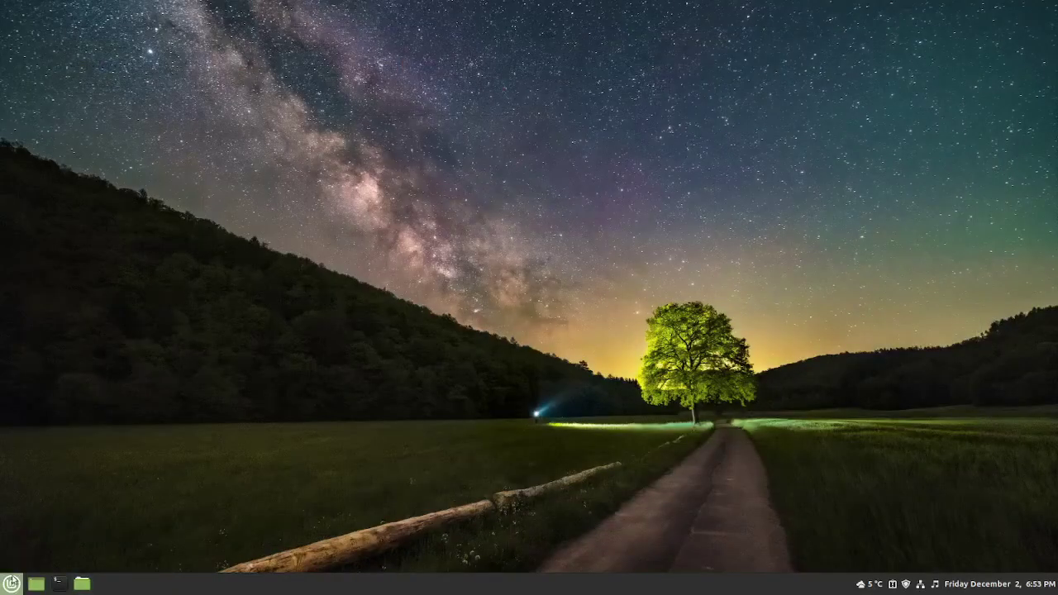
Open LibreOffice Calc from the Office menu and close the empty spreadsheet
click(12, 584)
mouse_move(109, 456)
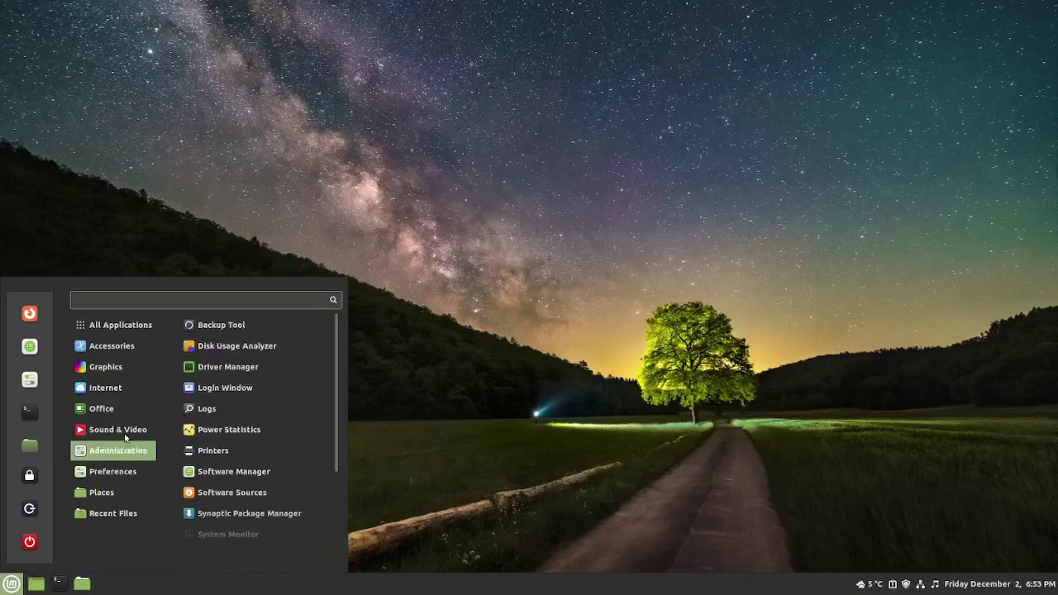
mouse_move(116, 414)
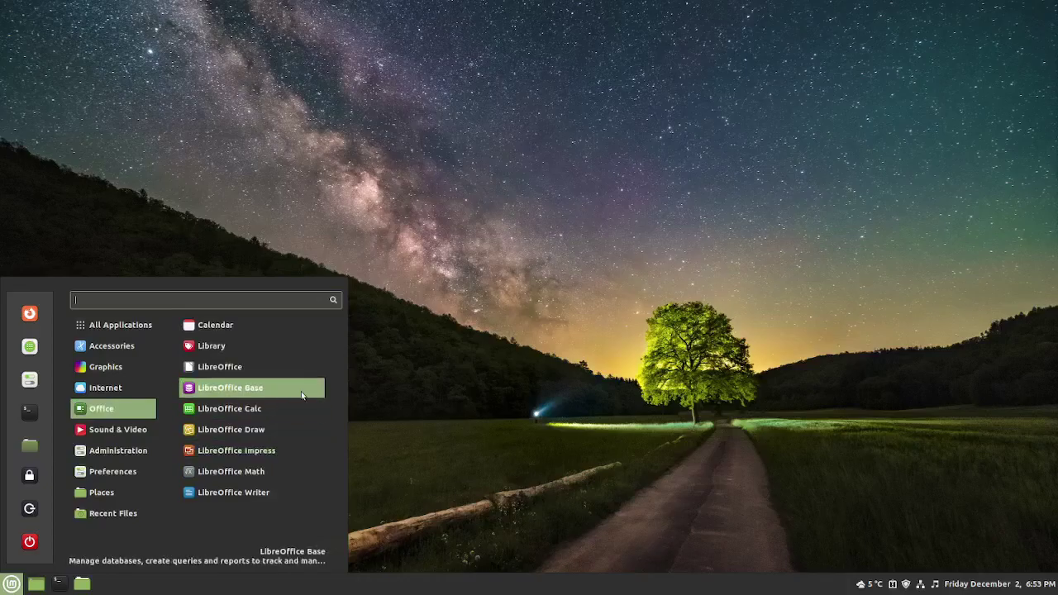
click(310, 411)
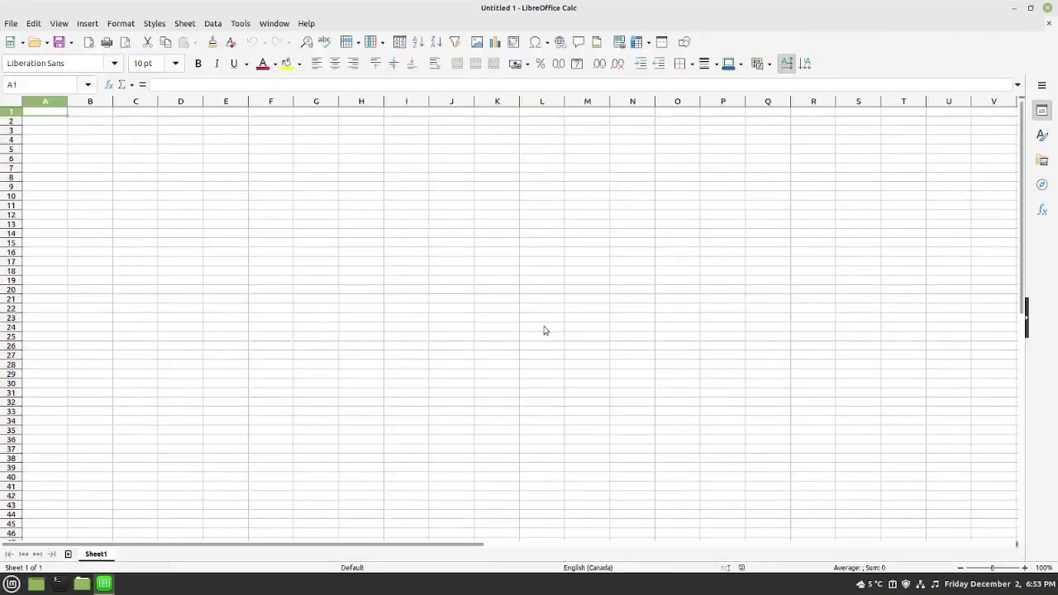
click(1048, 10)
Browse the menu categories, then launch Software Manager from the favourites sidebar
click(4, 587)
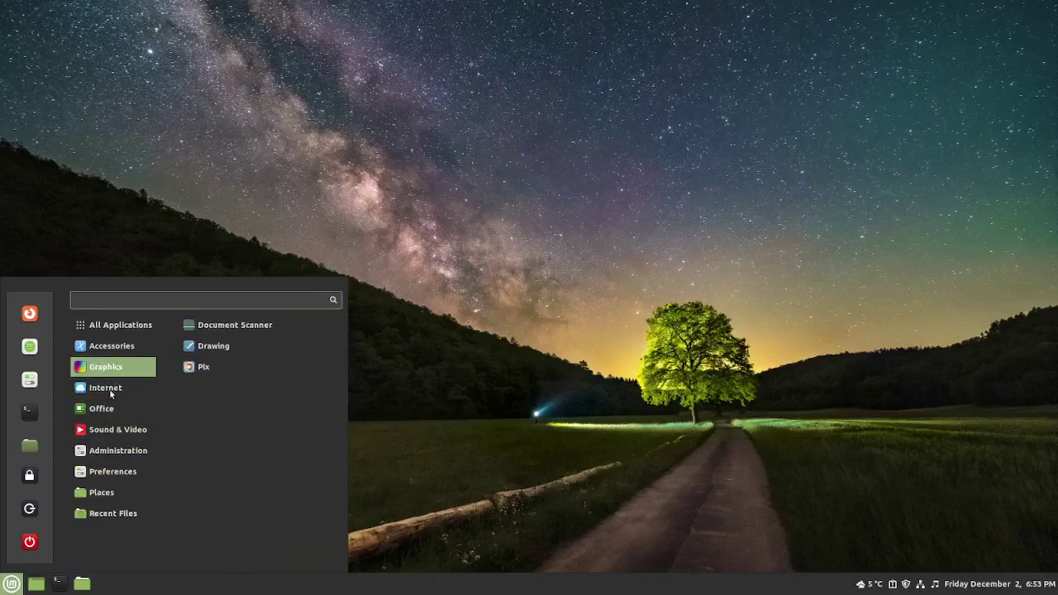
mouse_move(115, 389)
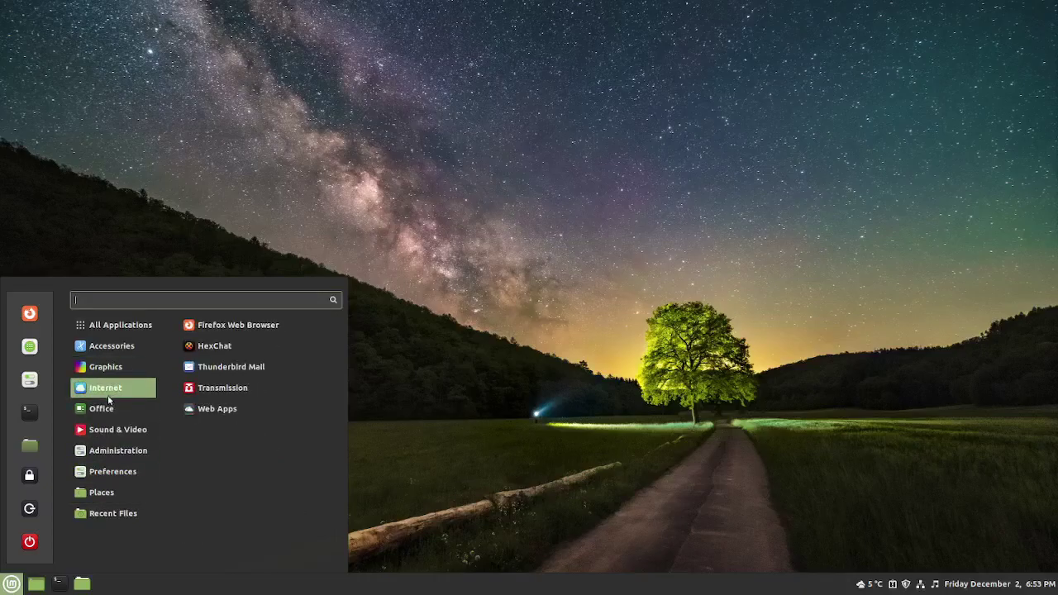
mouse_move(103, 435)
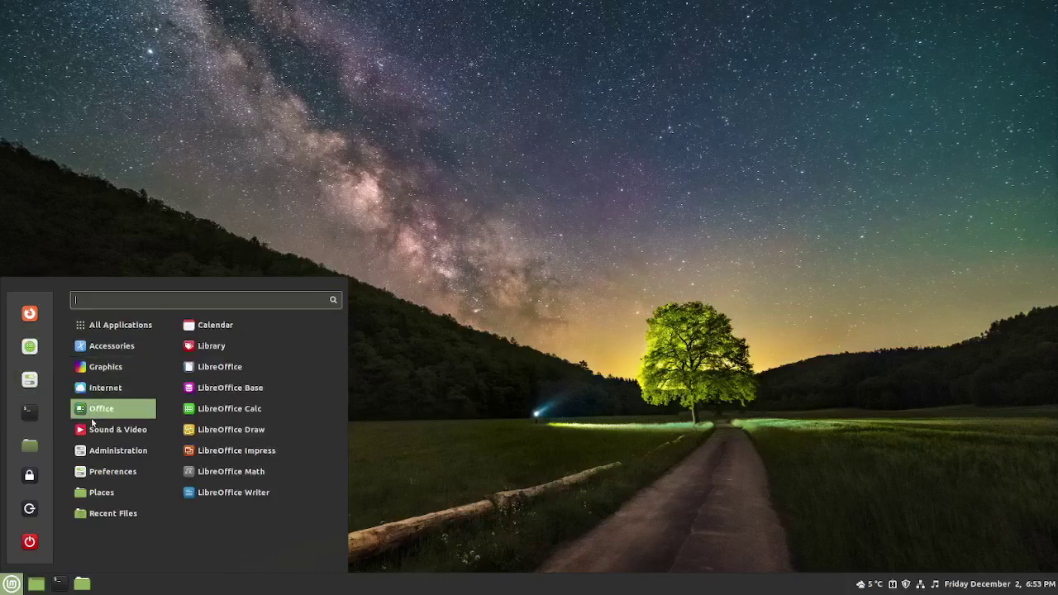
mouse_move(99, 513)
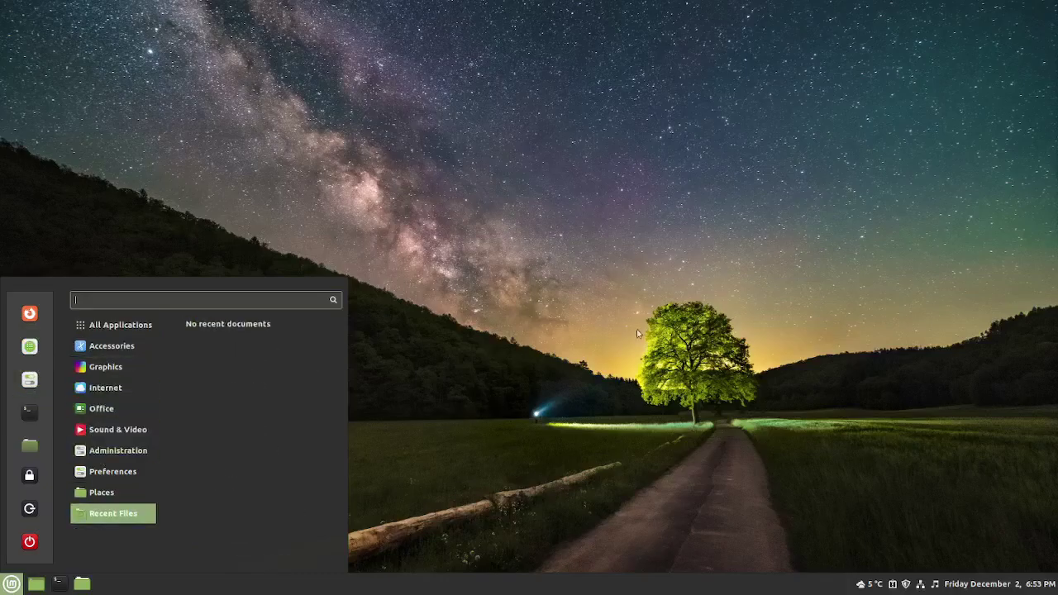
click(637, 329)
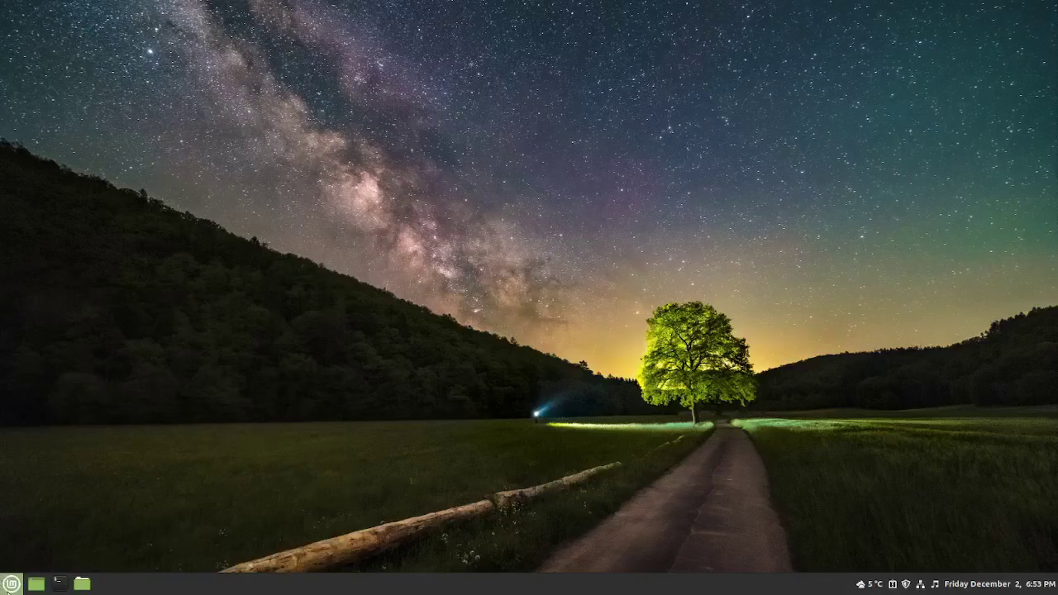
click(11, 583)
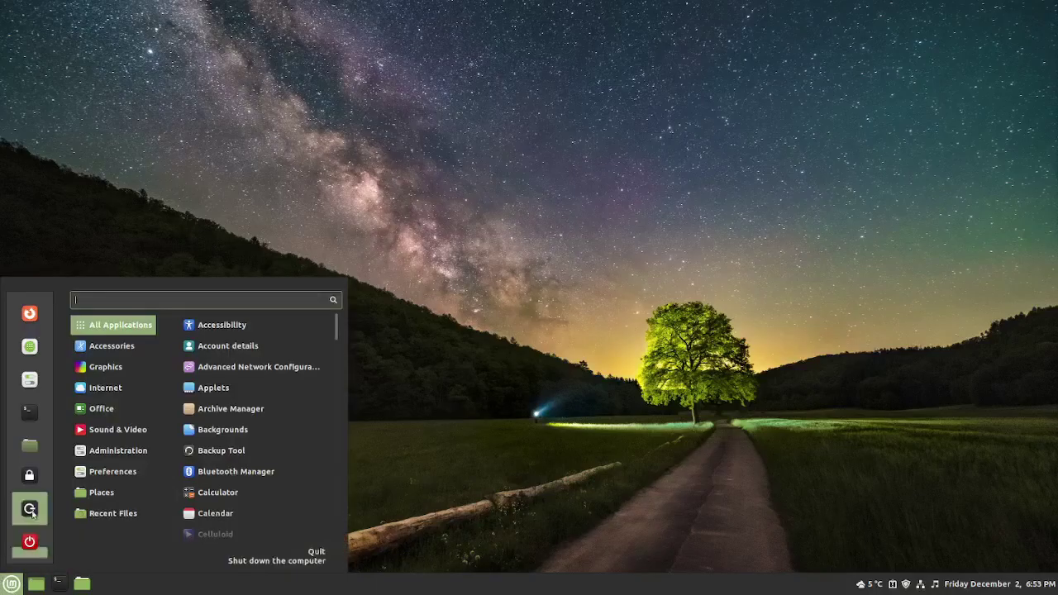
click(29, 347)
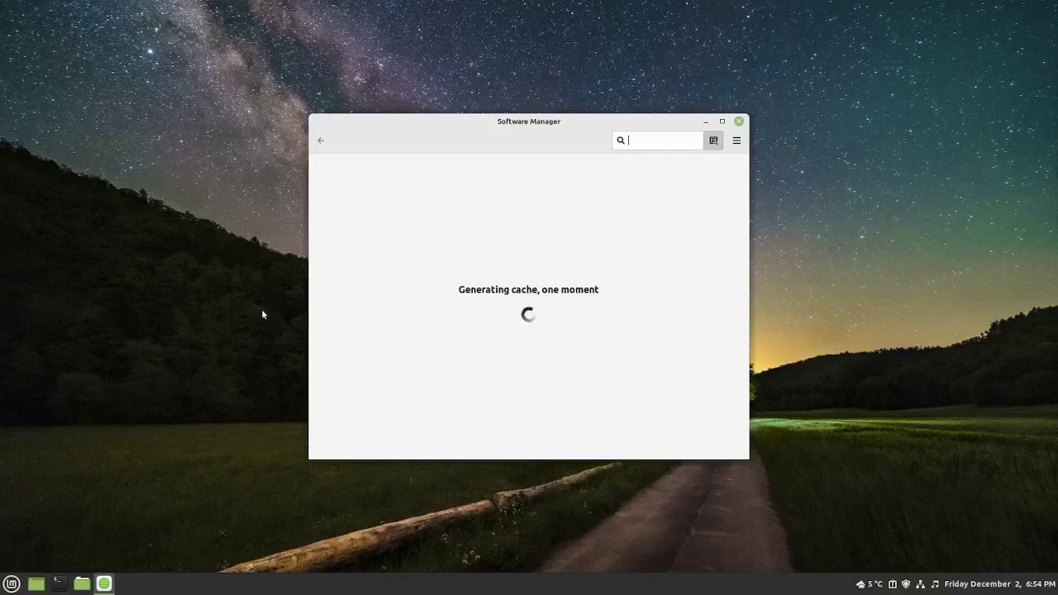
Maximize the Software Manager window once its cache finishes generating
click(723, 122)
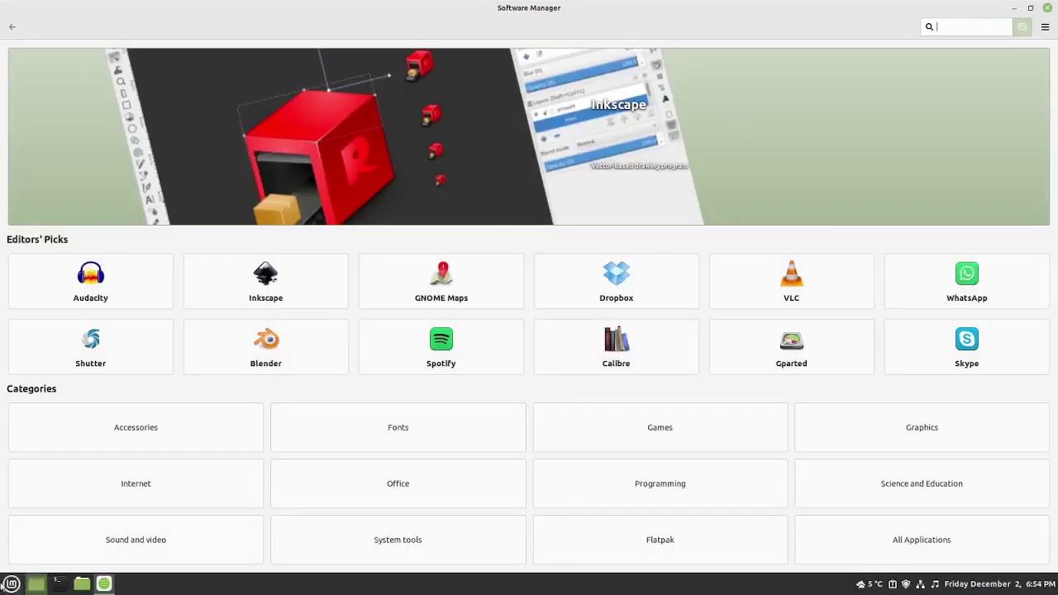
click(11, 583)
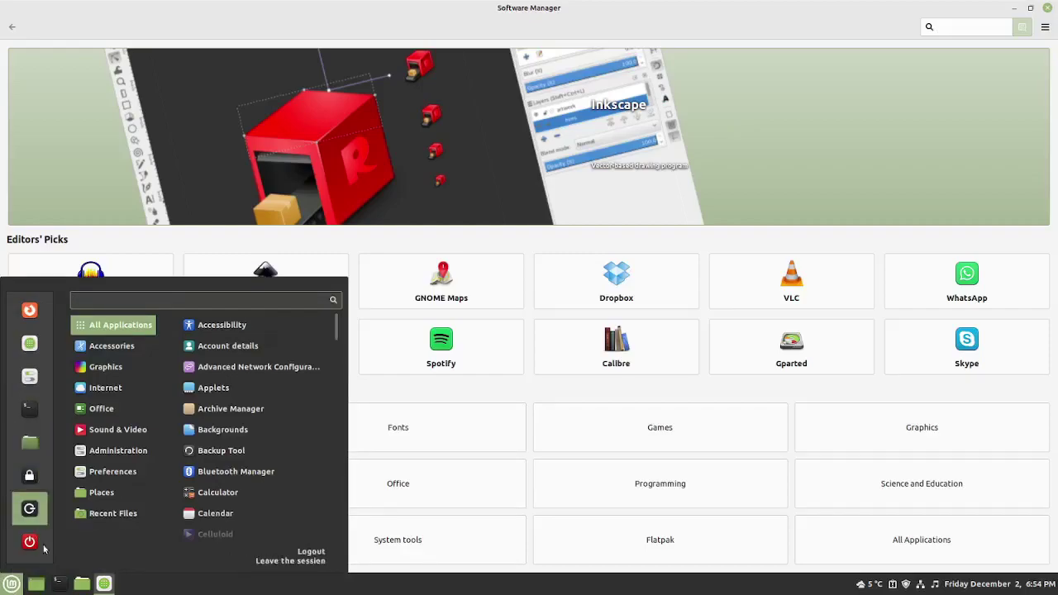
Search 'wel' to open Welcome Screen, turn dark theme back on in First Steps, and close it
text(wecomi)
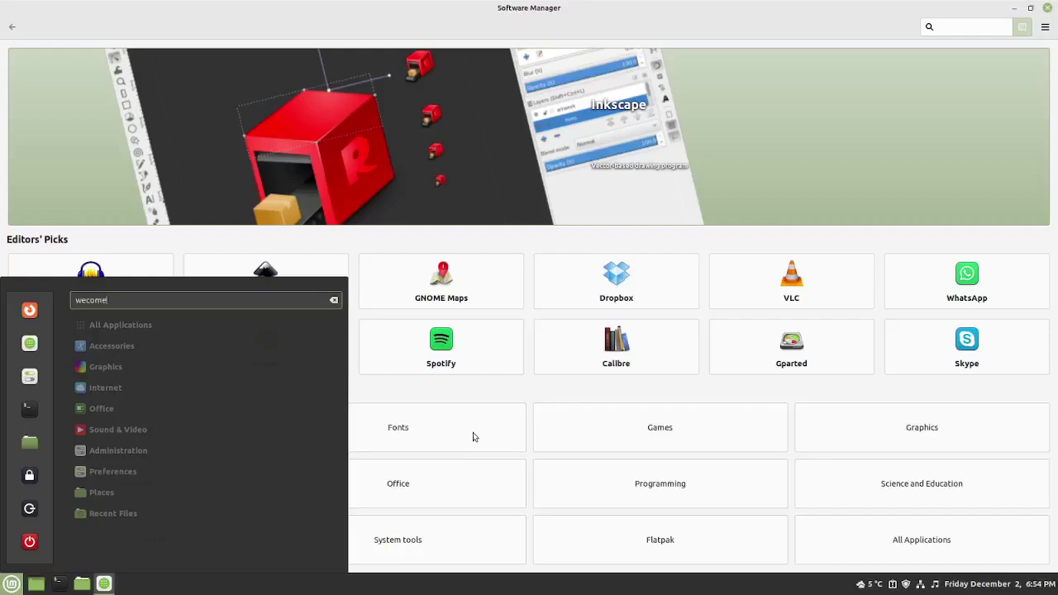
key(BackSpace)
key(BackSpace)
key(BackSpace)
text(l)
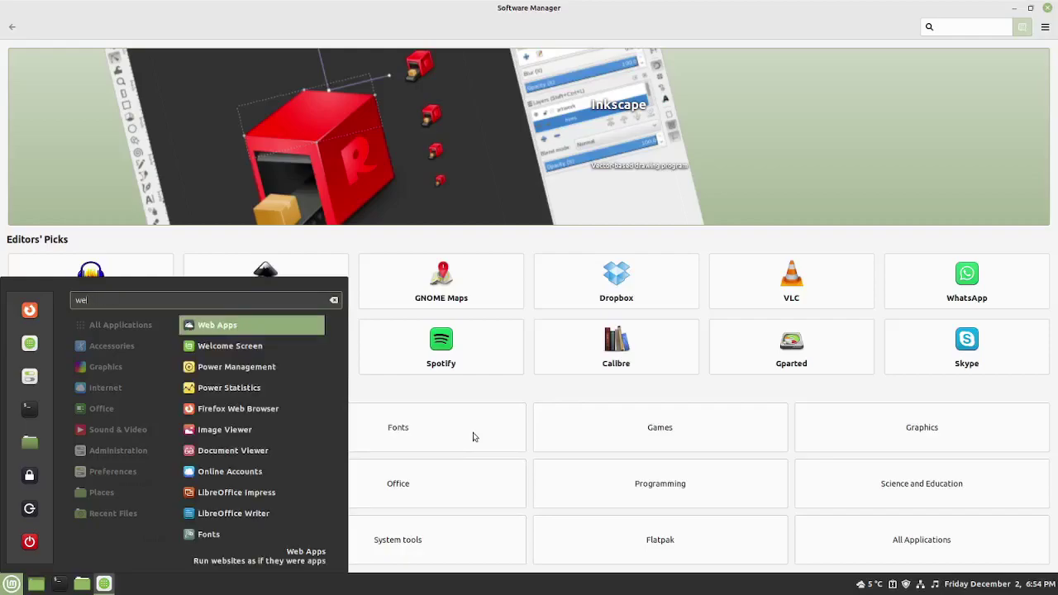
key(BackSpace)
key(BackSpace)
text(el)
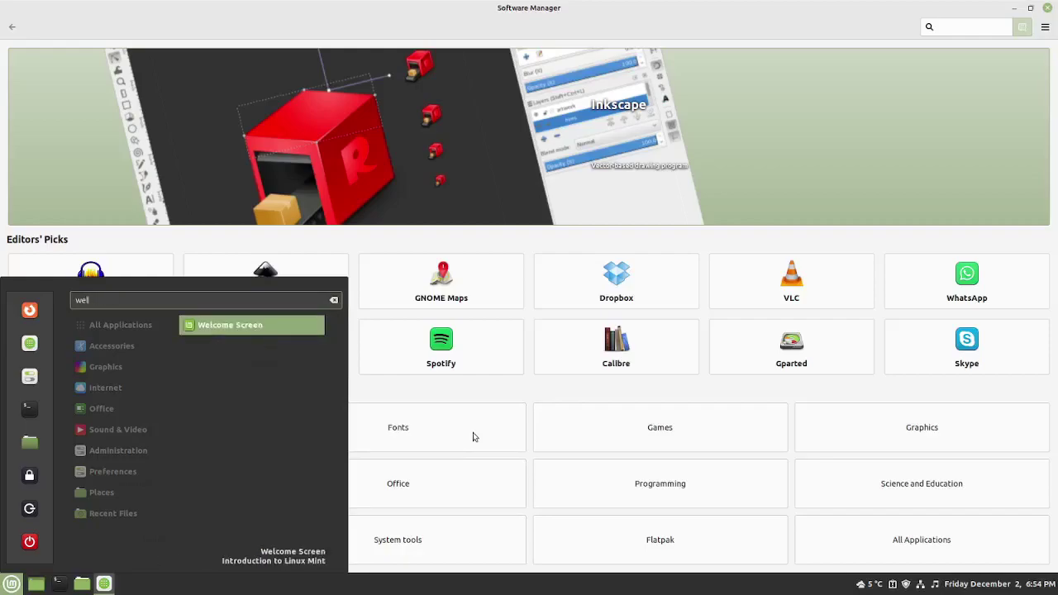
key(Return)
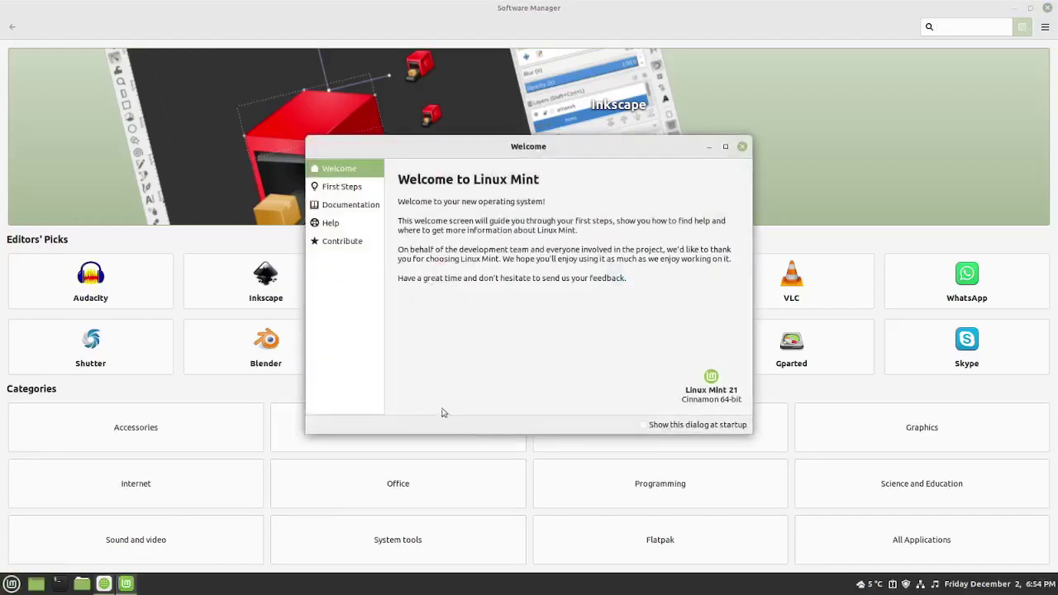
click(347, 189)
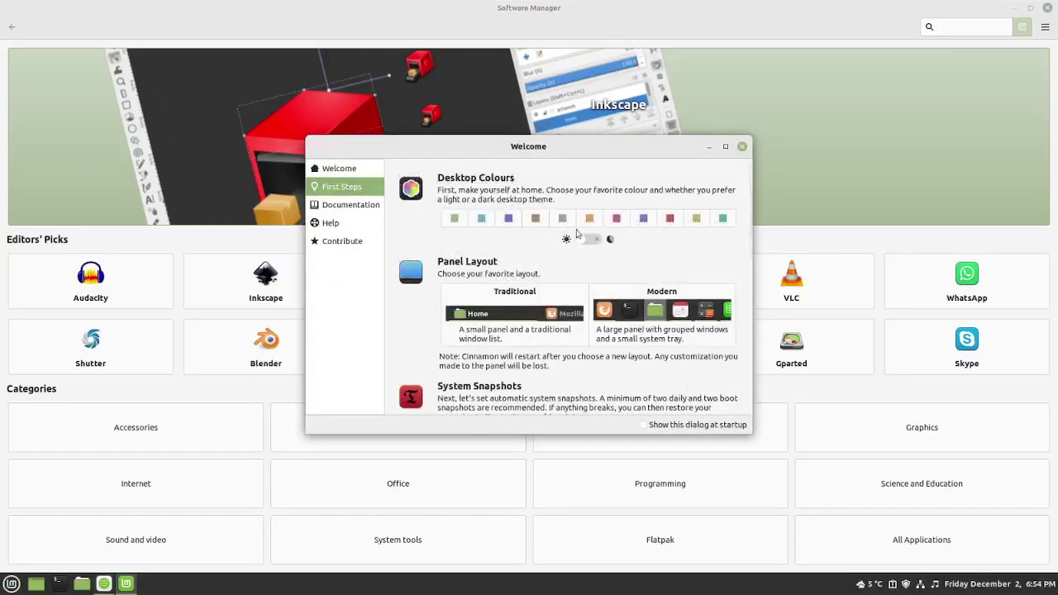
click(591, 240)
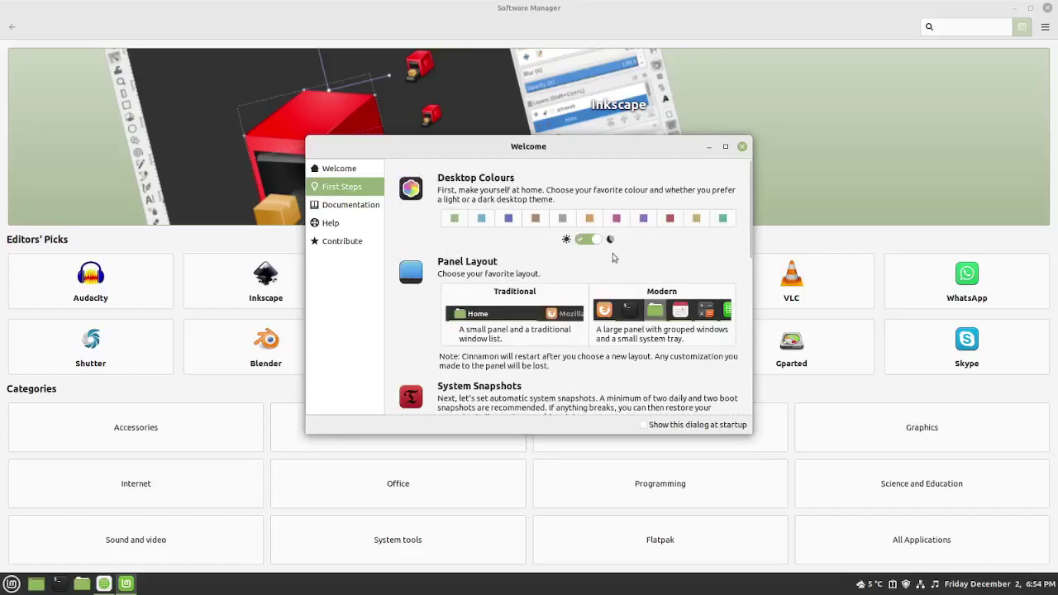
click(741, 147)
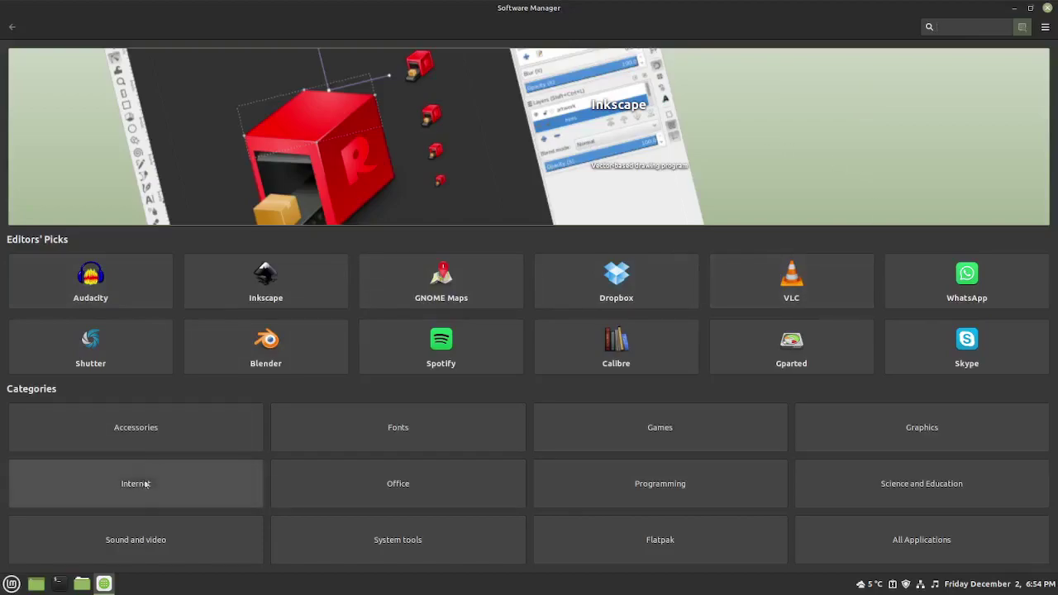
Browse the Accessories, Fonts and Internet categories, then open Htop from Accessories
click(134, 431)
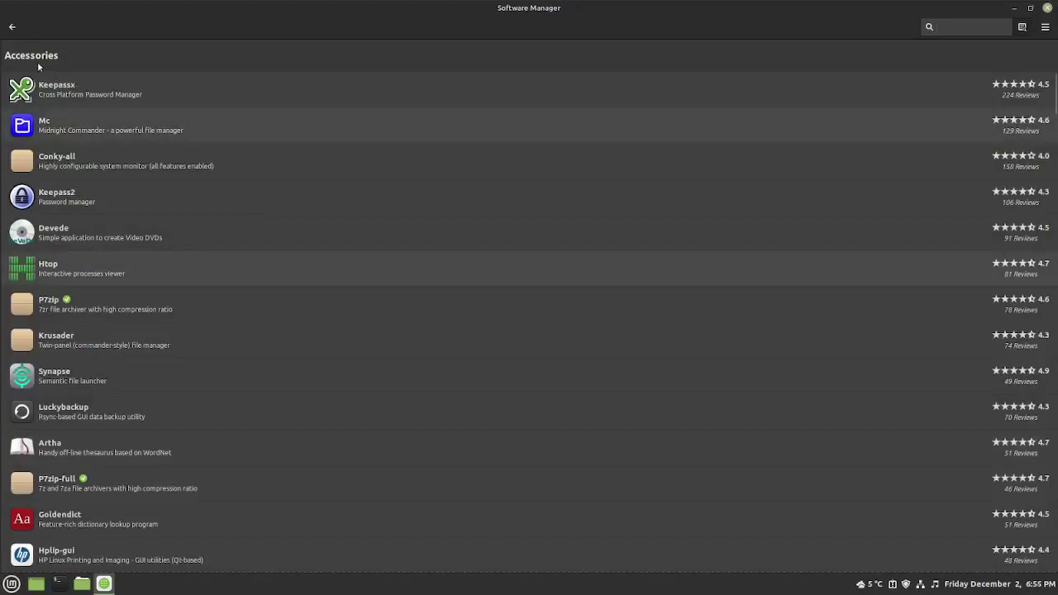
click(13, 26)
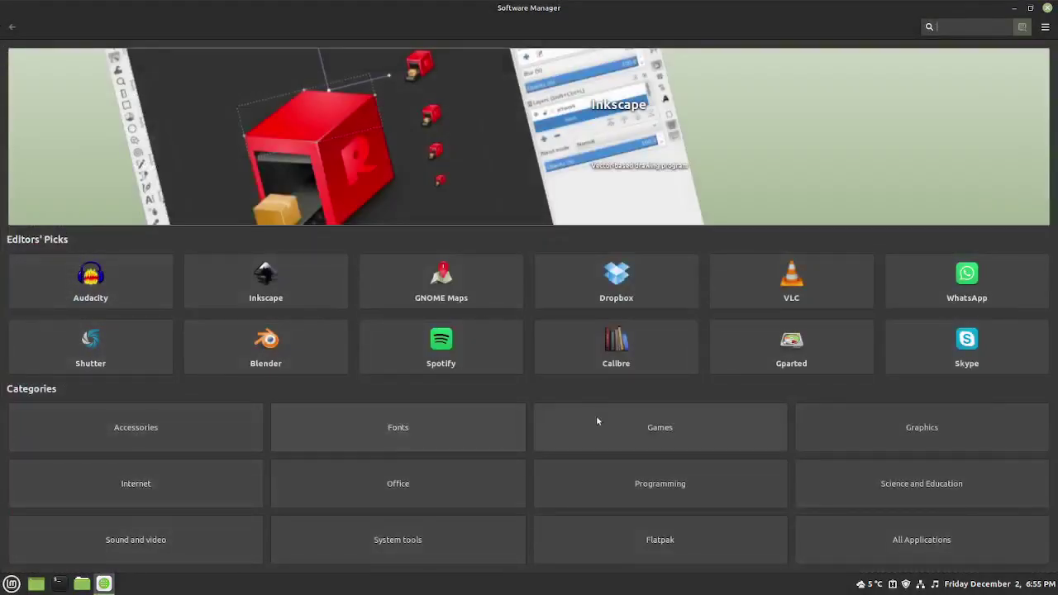
click(409, 435)
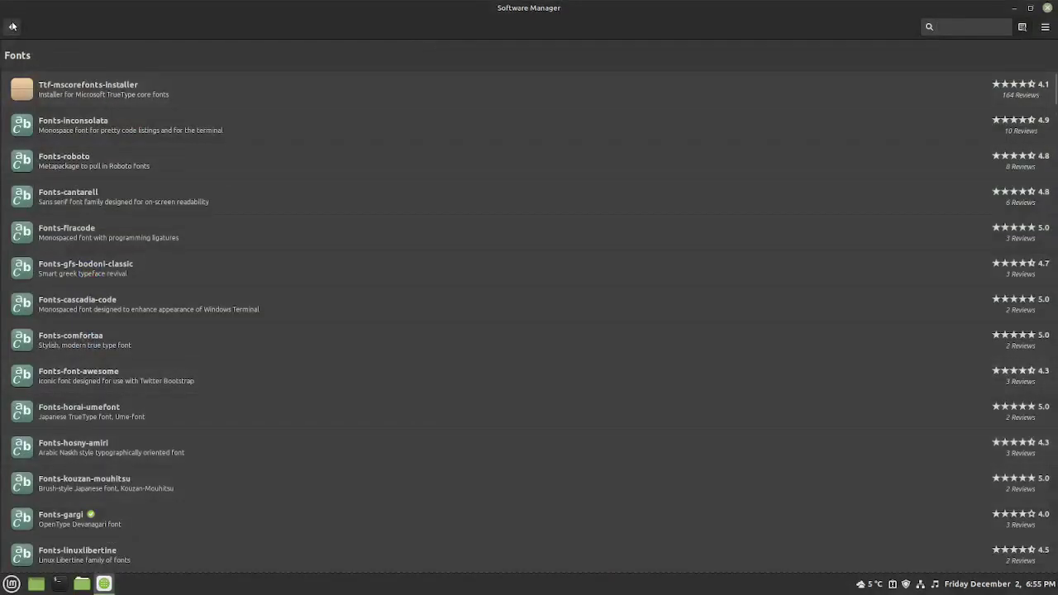
click(12, 26)
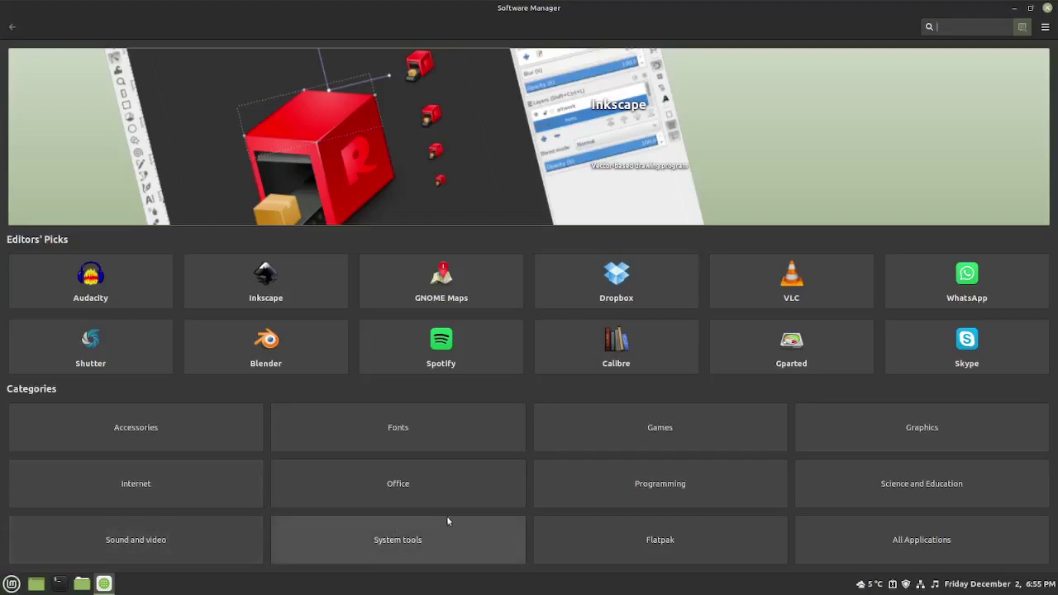
click(147, 486)
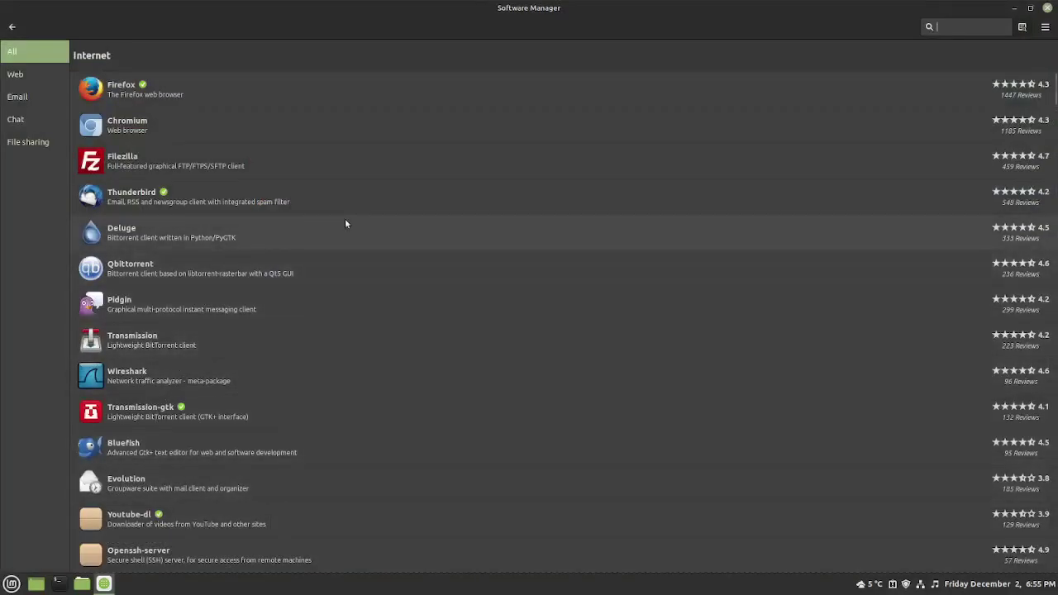
key(alt+Left)
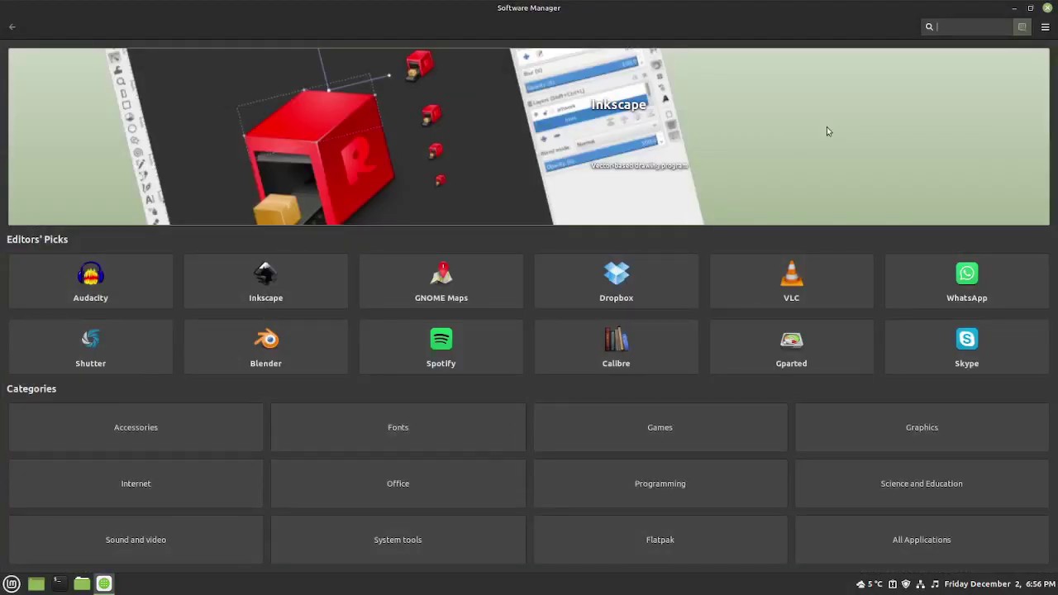
click(164, 428)
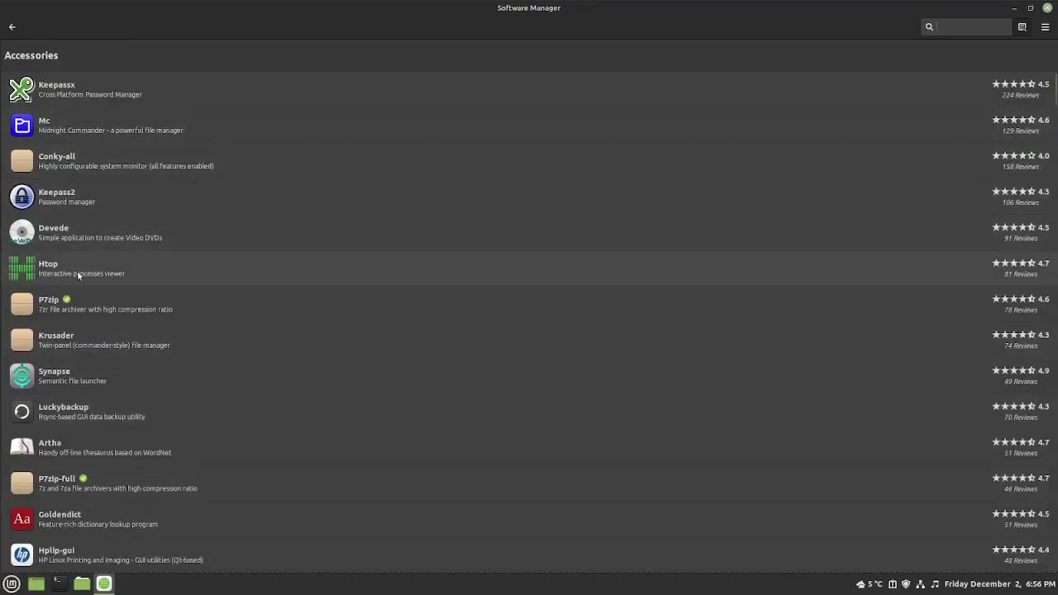
click(76, 270)
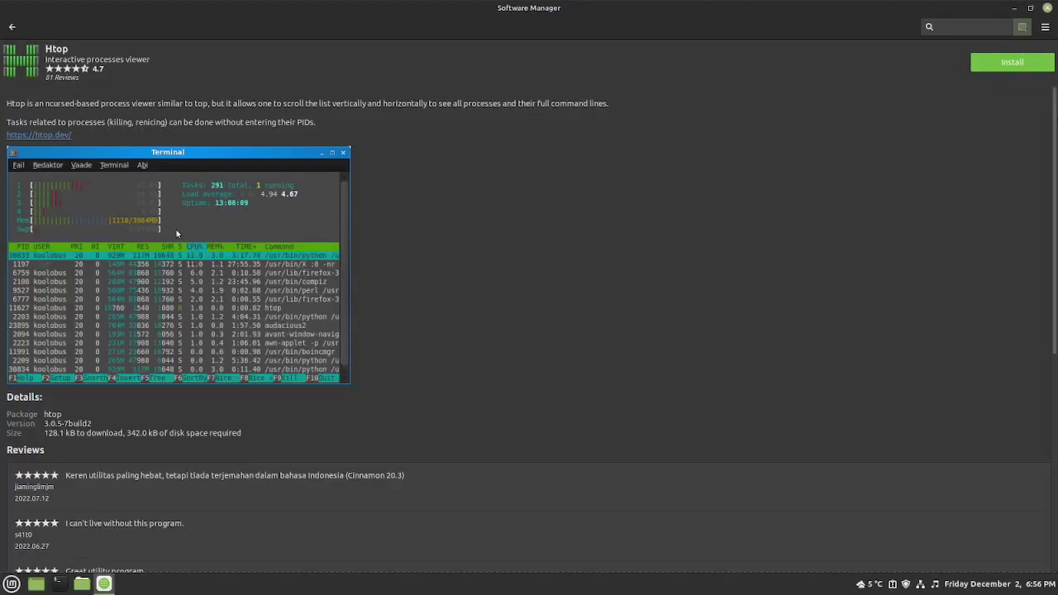
Install Htop, authorizing with the account password, then go back to the store's main page
click(1002, 67)
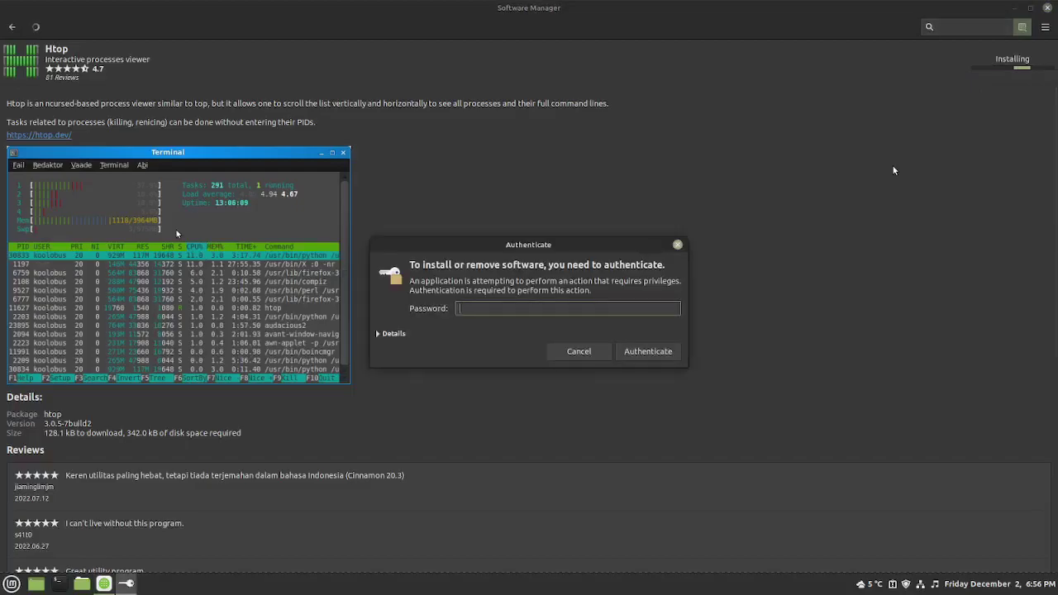
text(••)
key(Return)
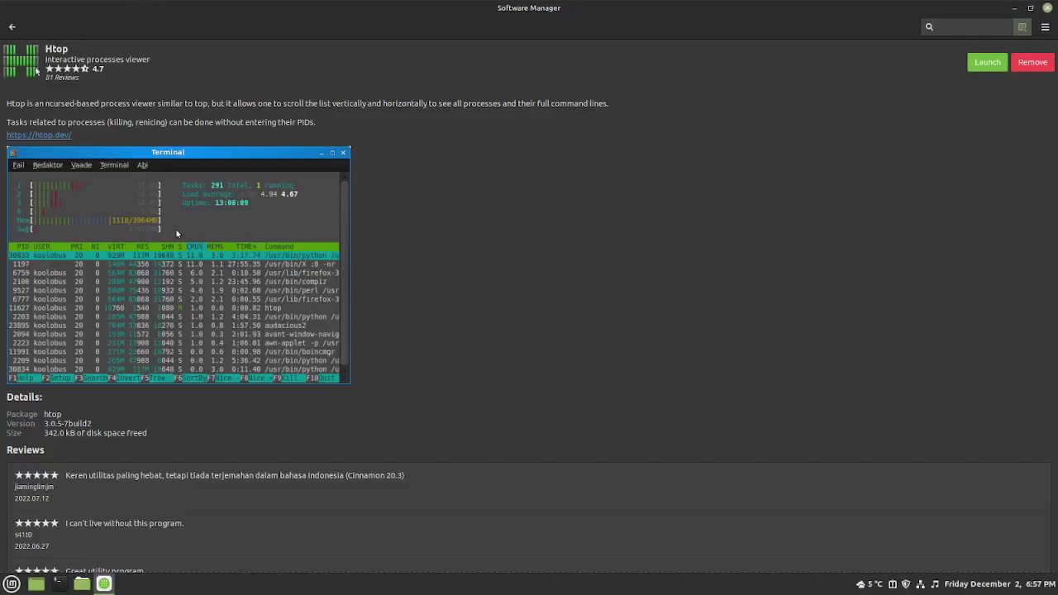
click(15, 28)
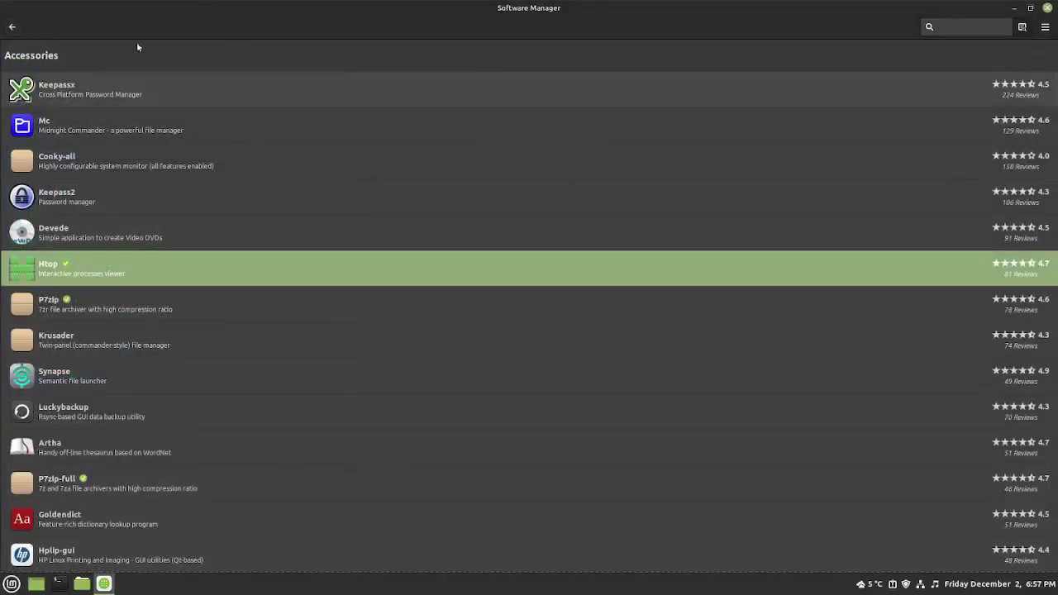
click(14, 29)
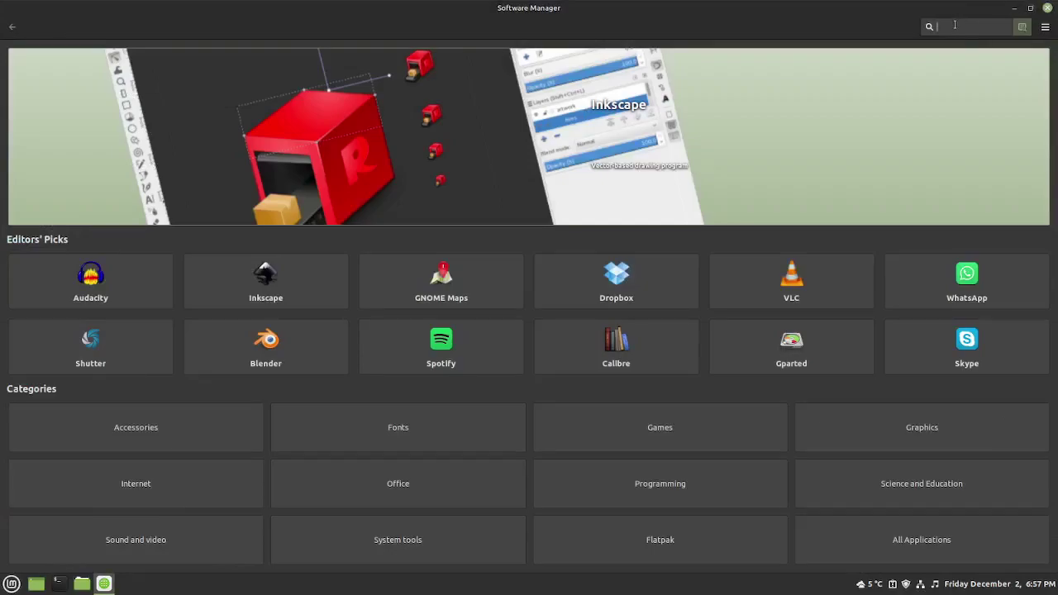
Search 'brave', install Brave Browser as a Flatpak with its extra runtimes, then exit Software Manager
text(brave)
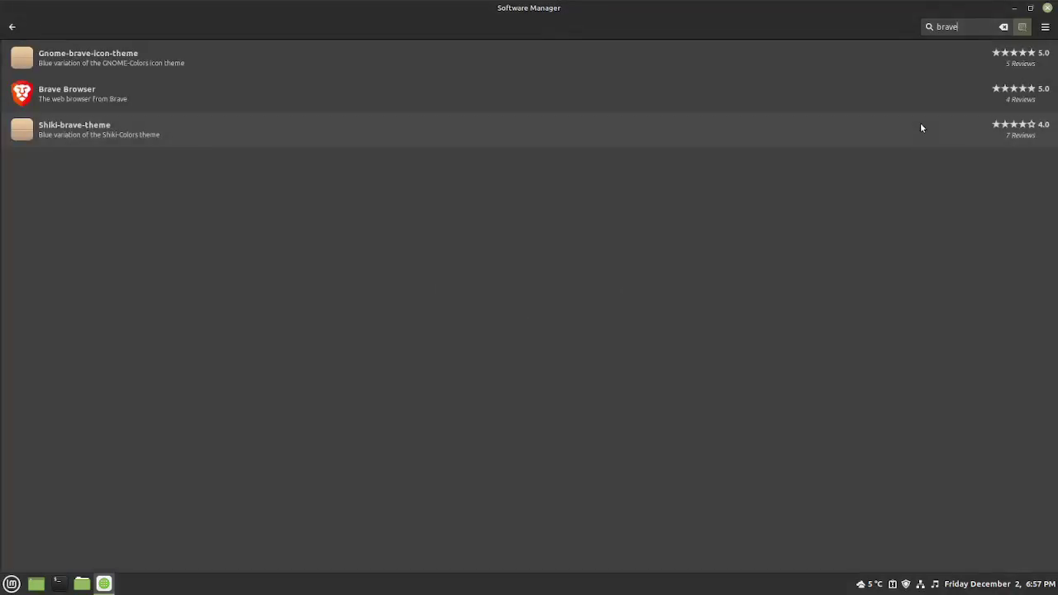
click(88, 100)
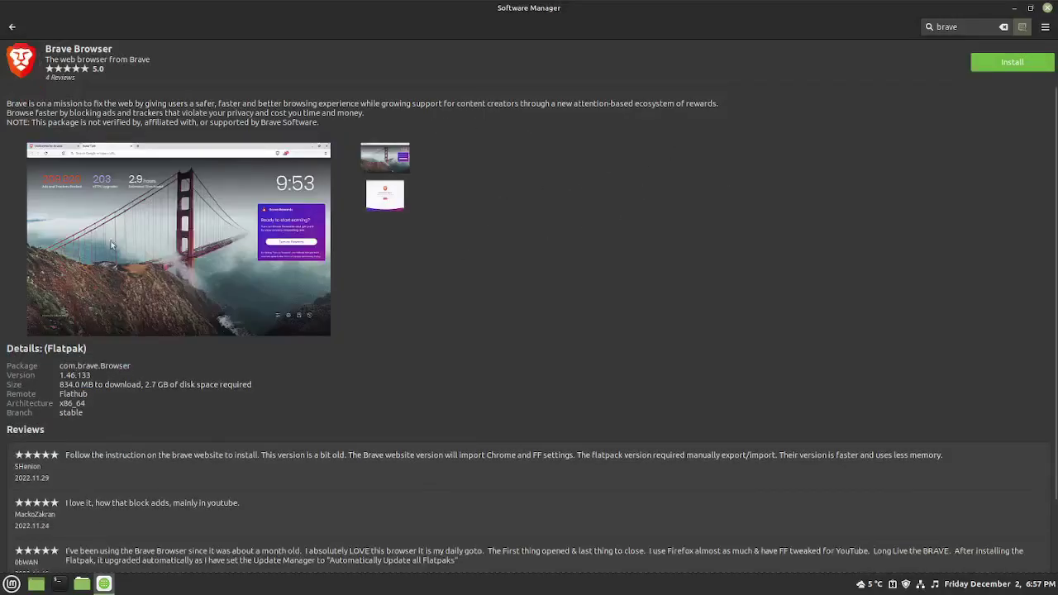
click(1012, 61)
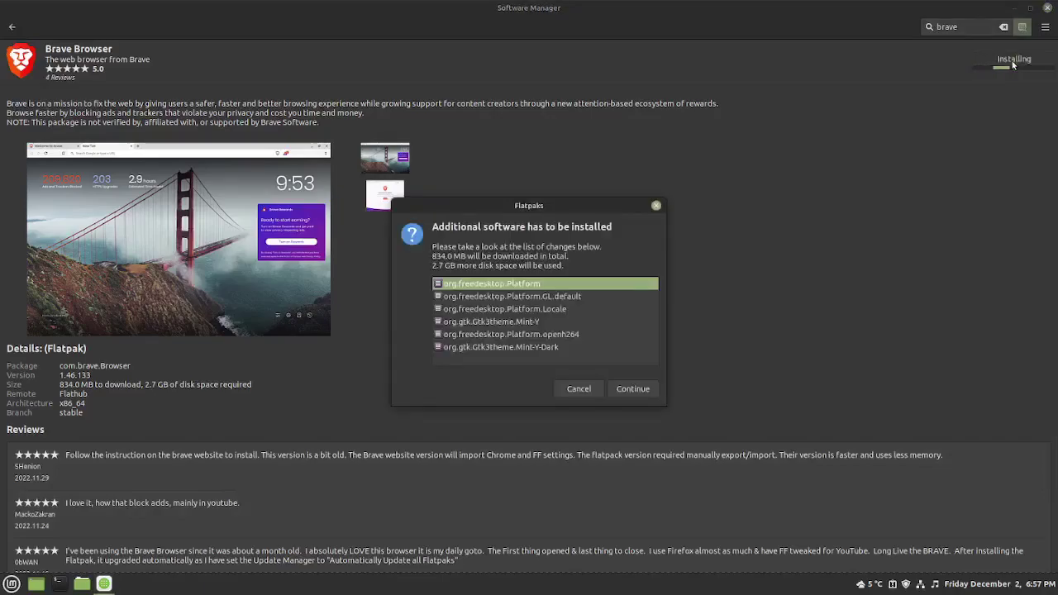
click(625, 389)
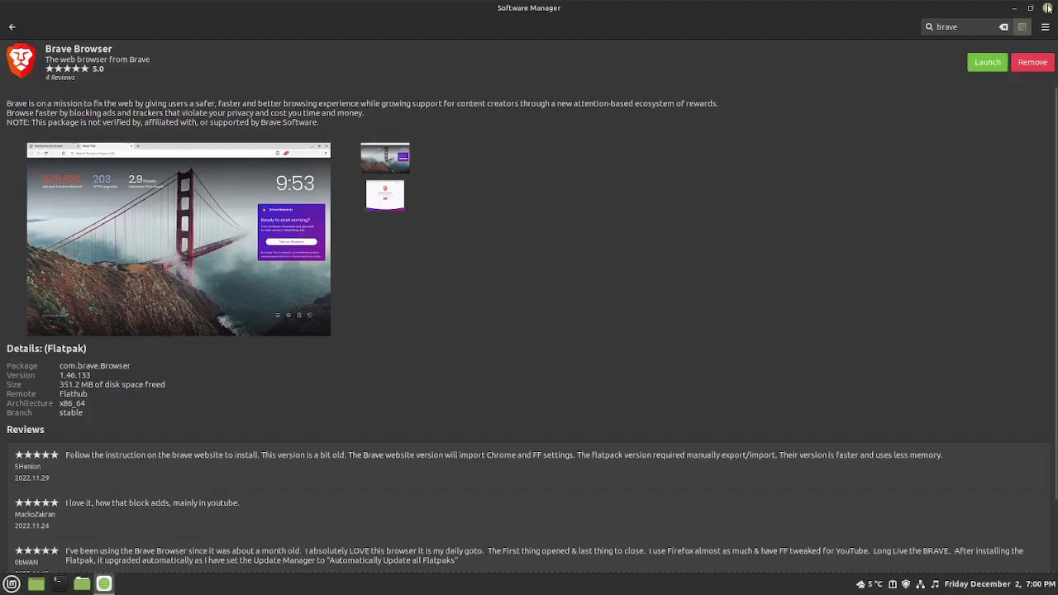
click(12, 27)
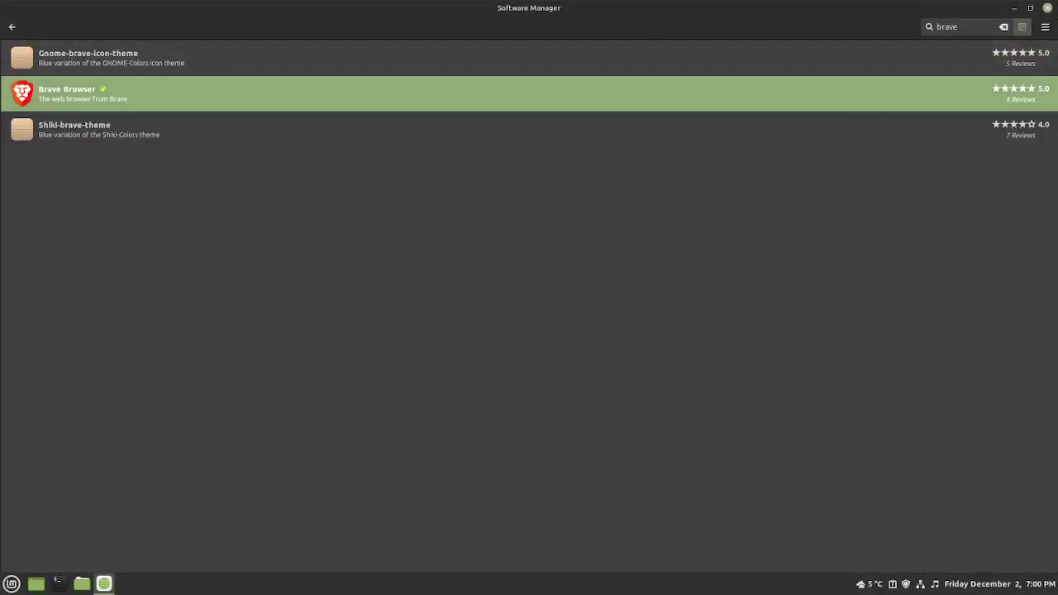
click(1047, 9)
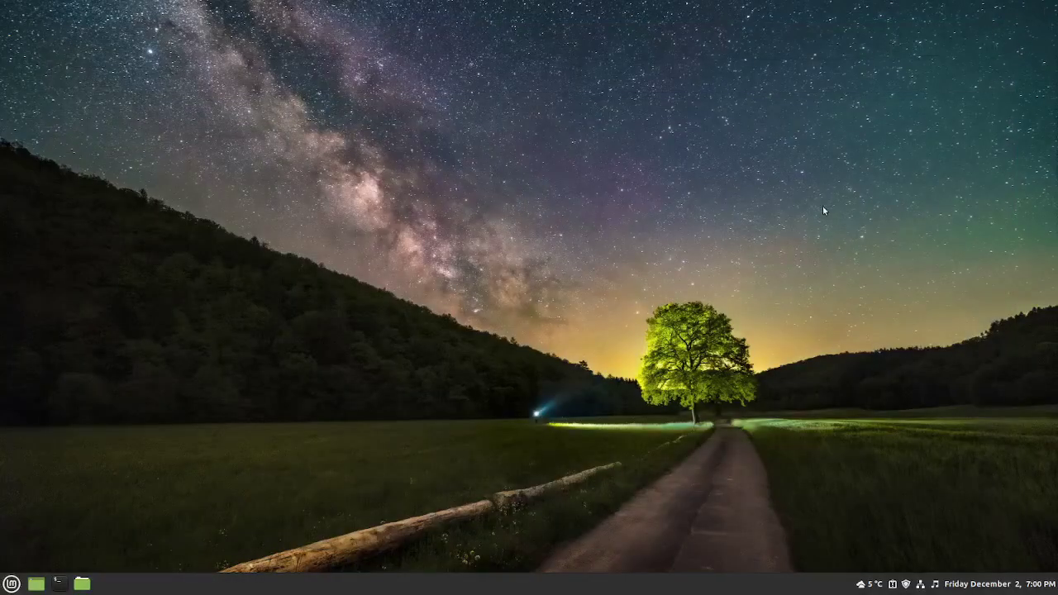
click(12, 583)
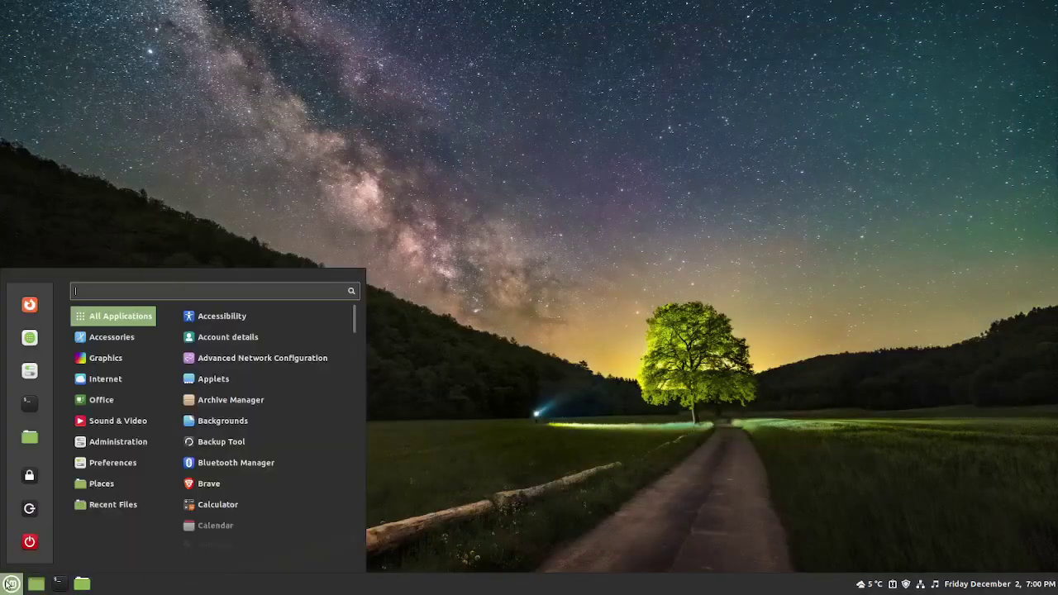
mouse_move(108, 443)
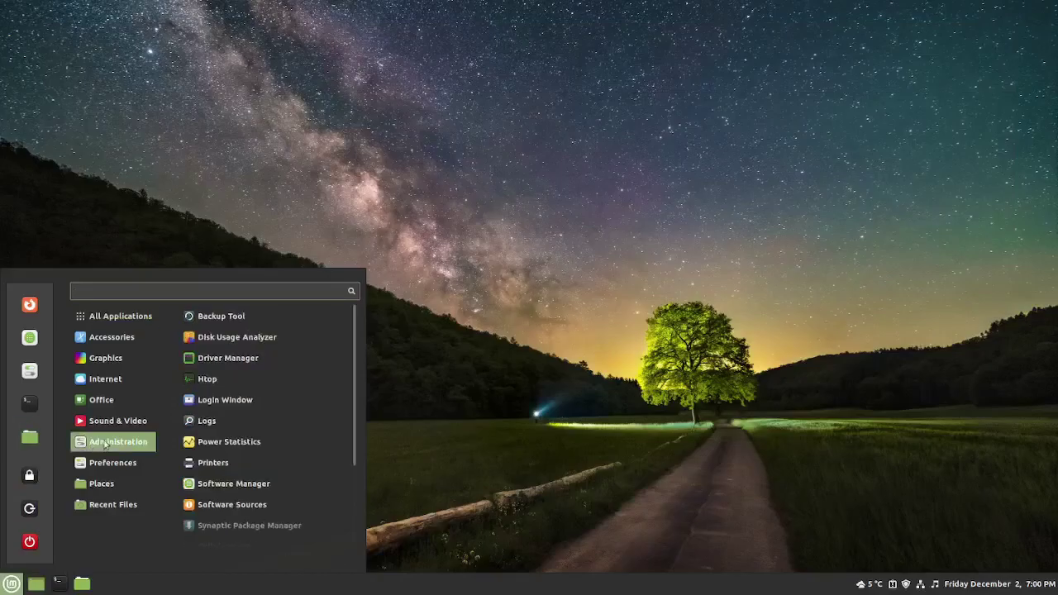
click(264, 376)
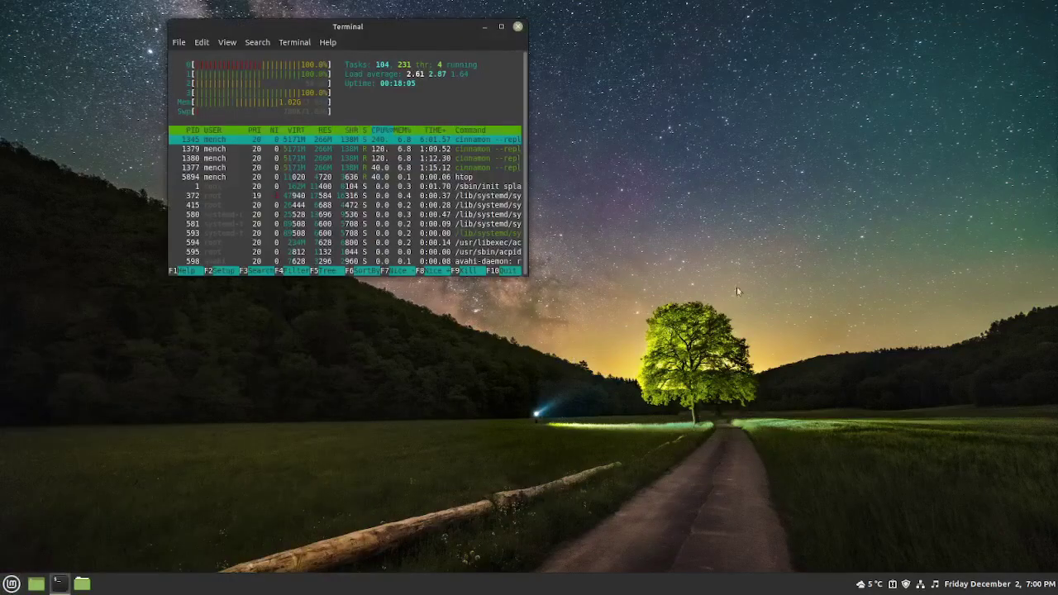
click(500, 28)
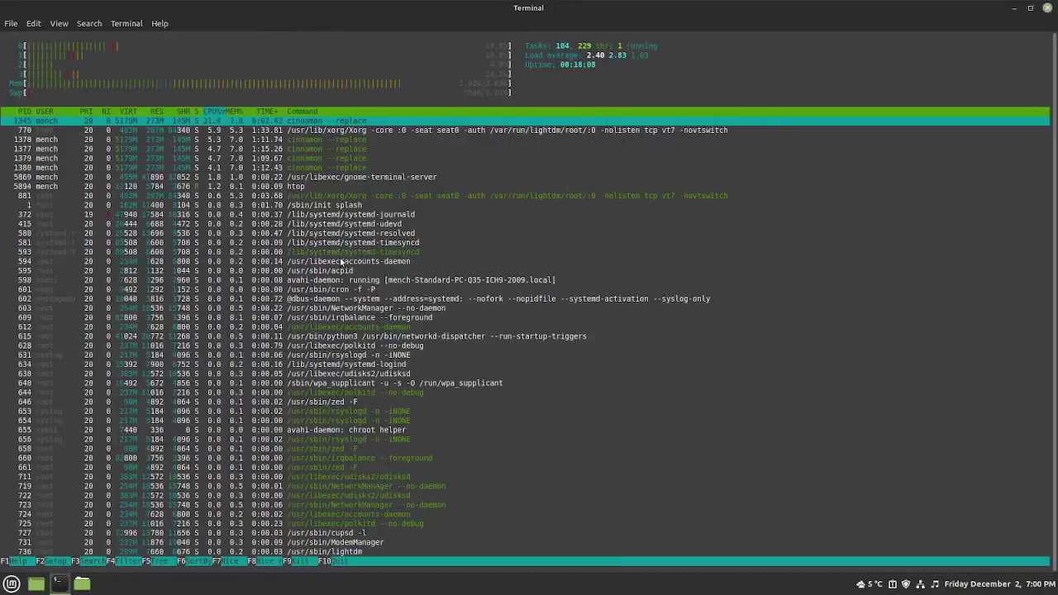
click(1047, 7)
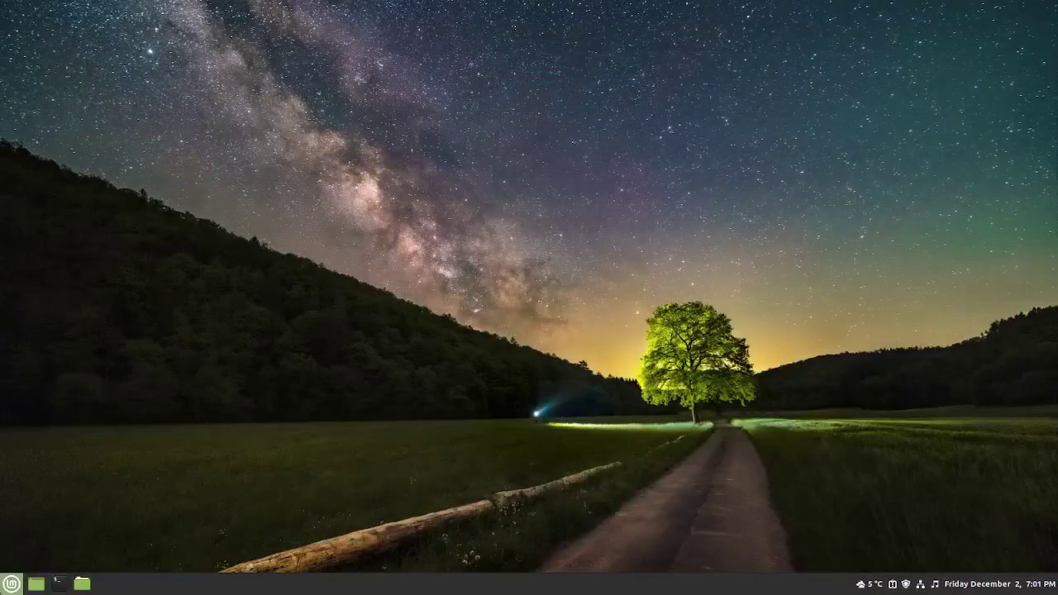
click(11, 585)
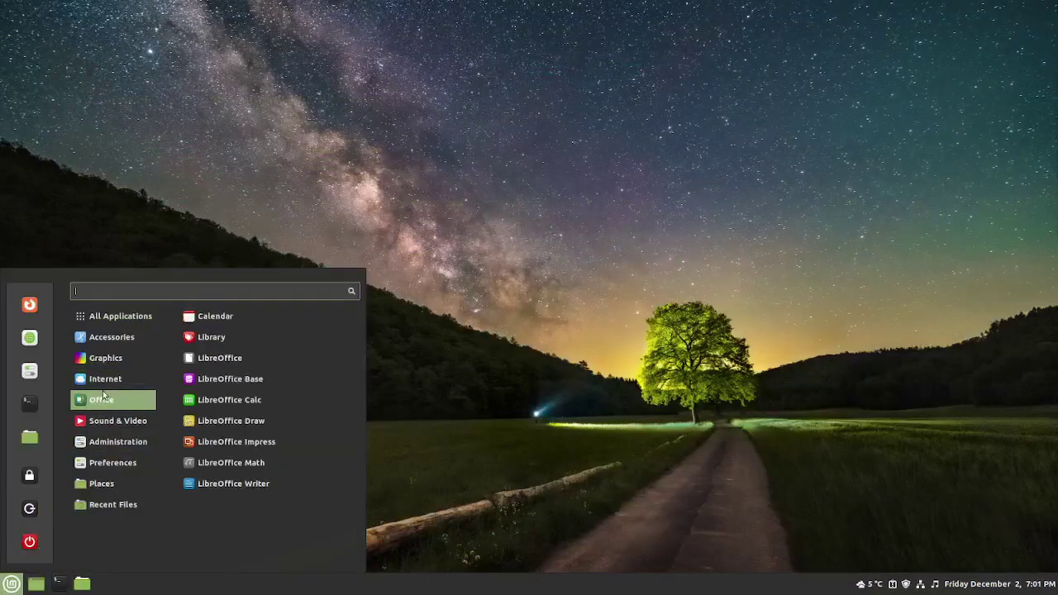
mouse_move(112, 377)
click(298, 314)
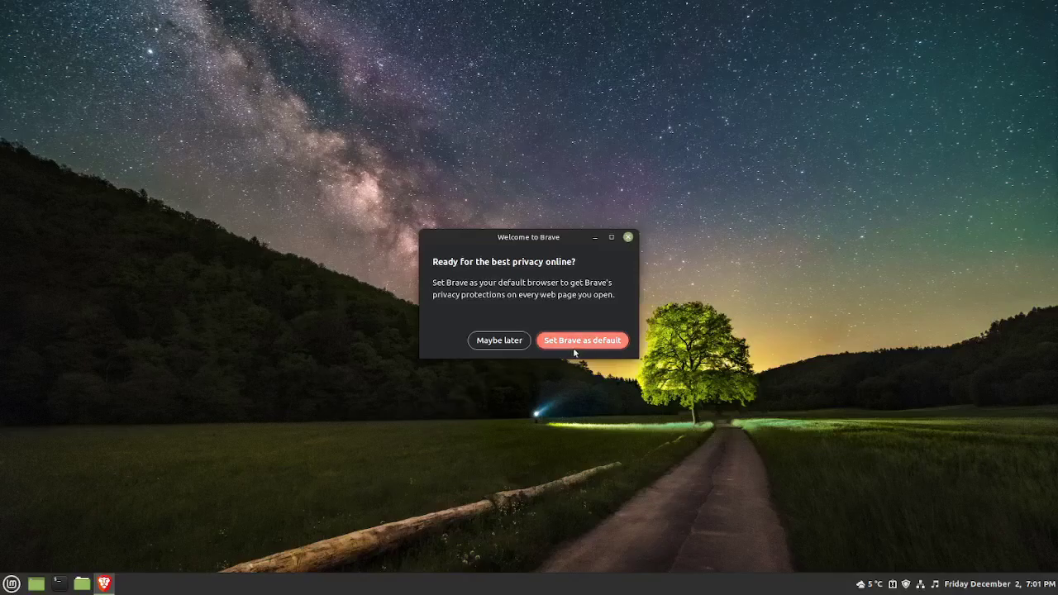
click(499, 341)
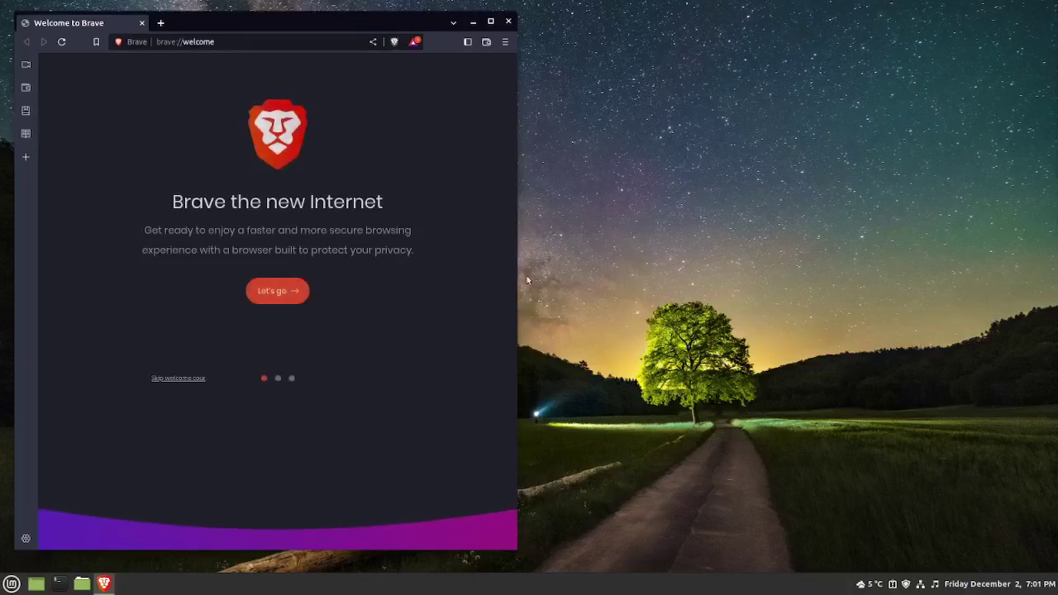
click(490, 21)
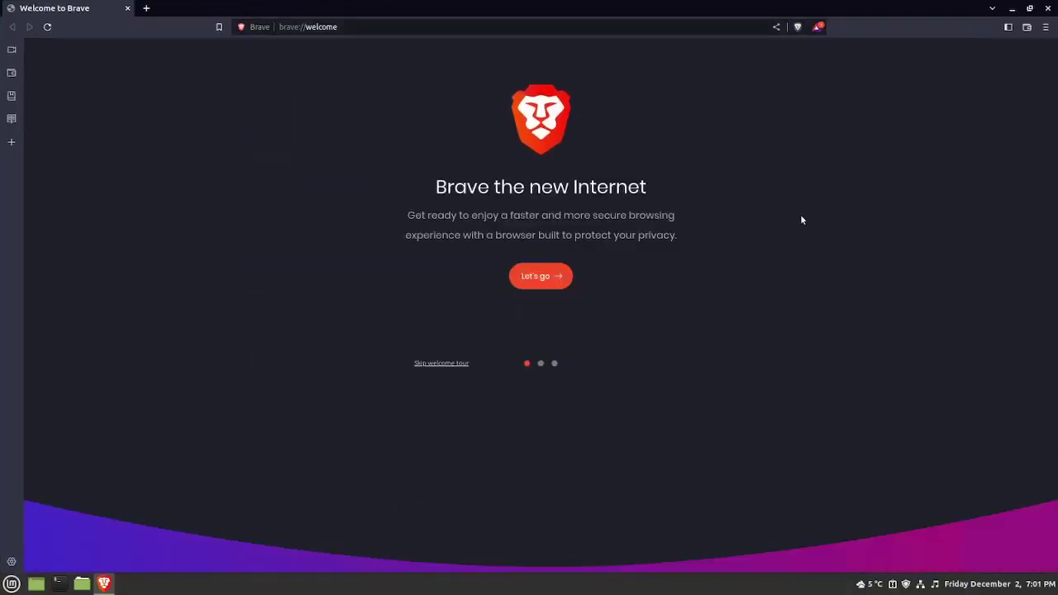
key(alt+F4)
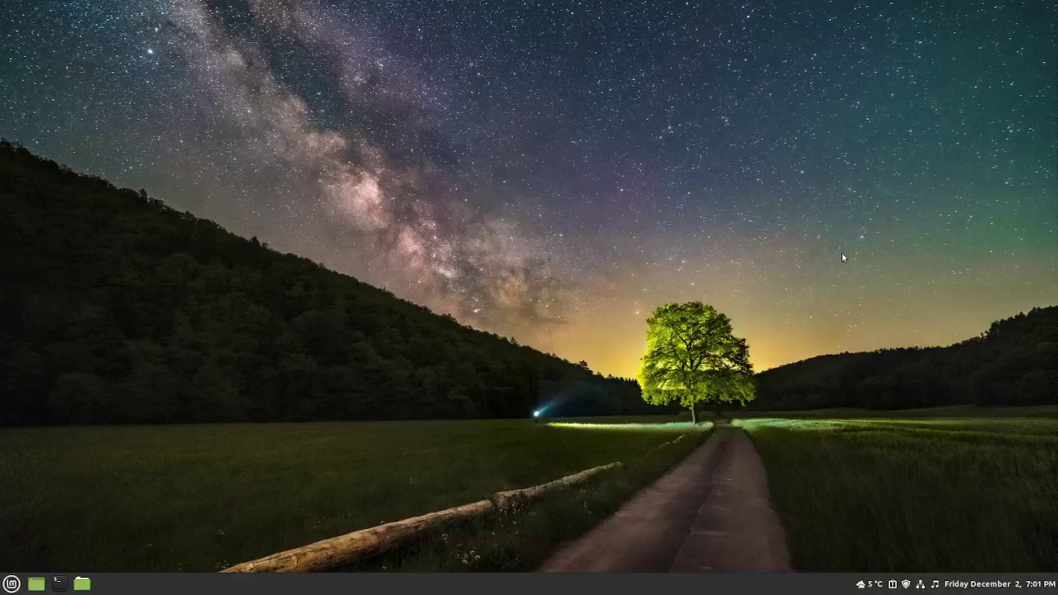